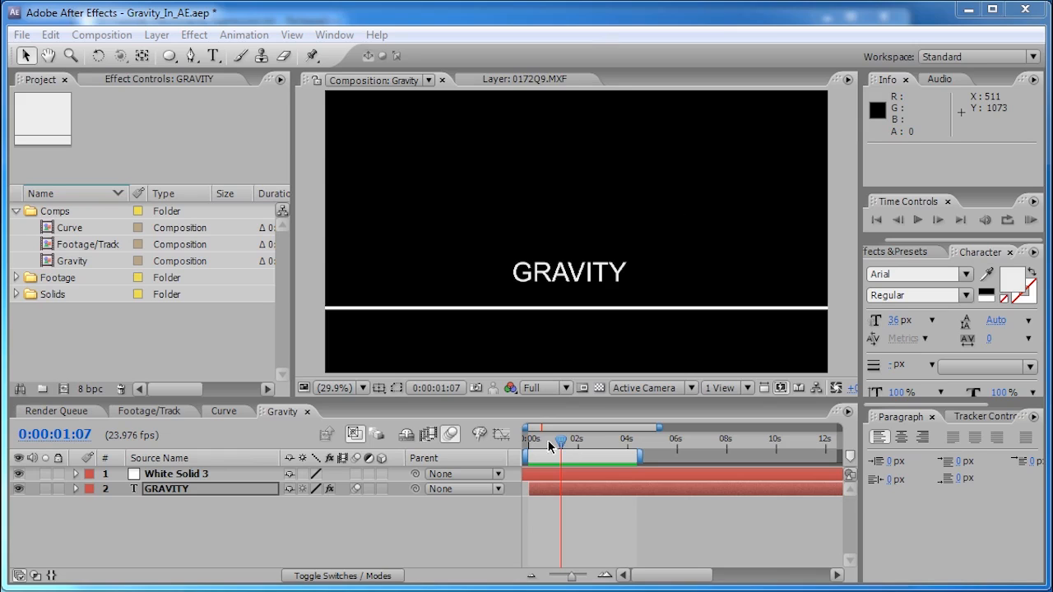
- Play a RAM Preview of GRAVITY falling onto the line, stop it, then open the Footage/Track composition
left_click(1029, 220)
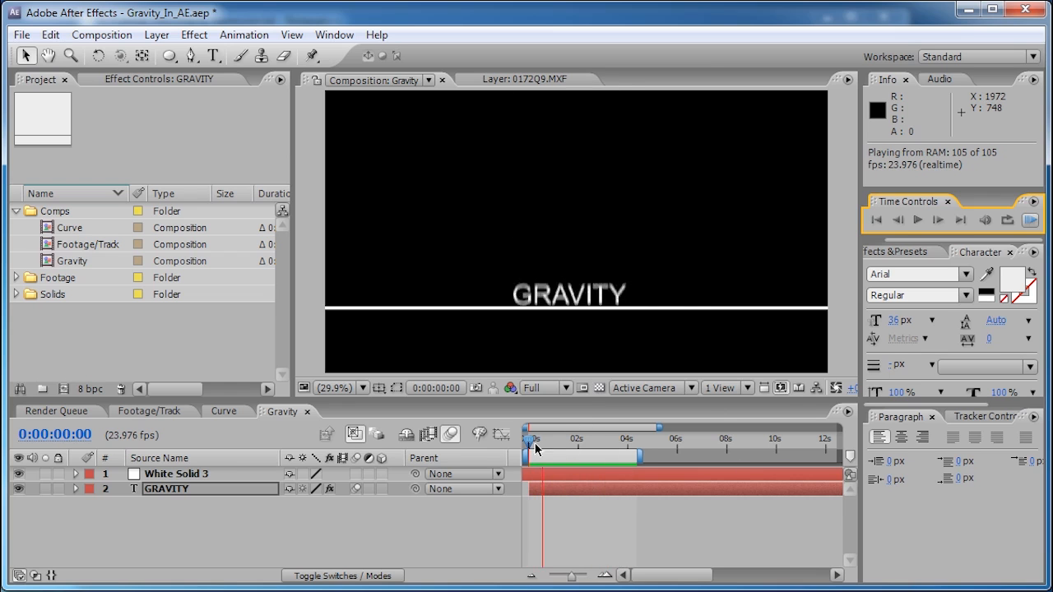
key("space")
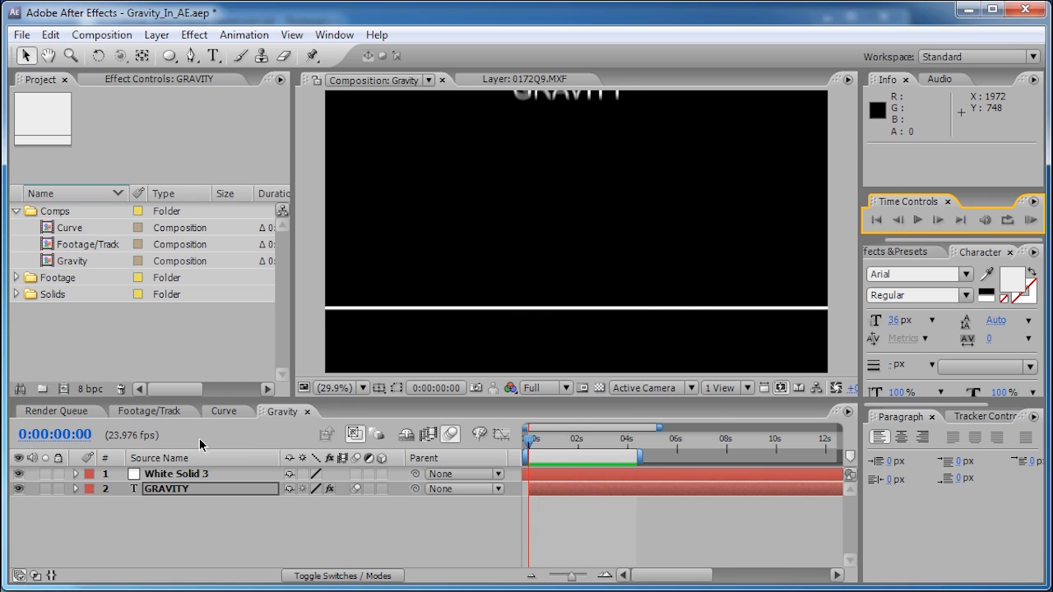
left_click(148, 412)
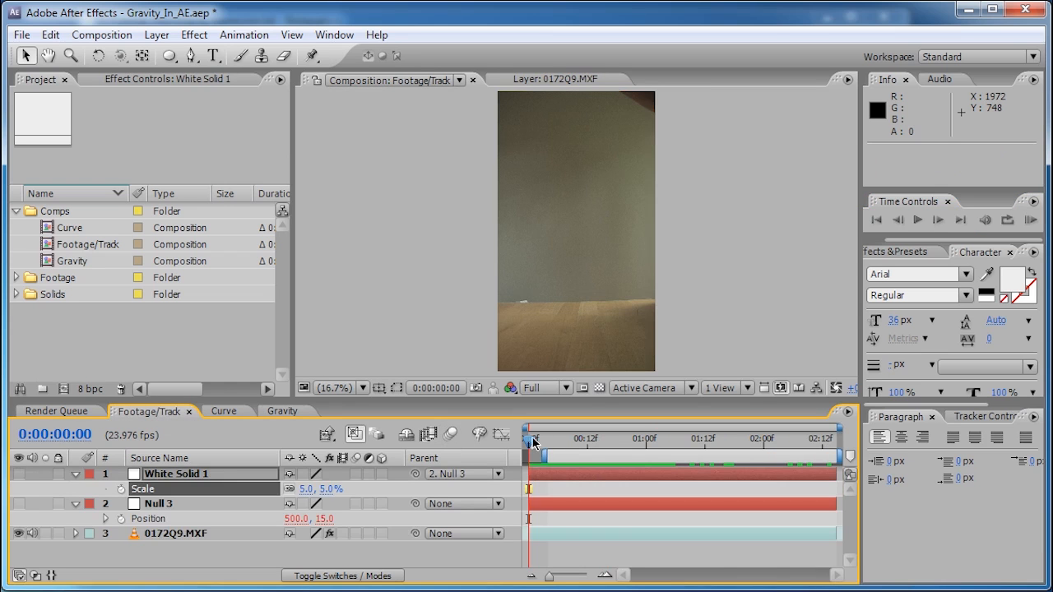
- Scrub Footage/Track until the ball appears, then play the Curve composition up to 3 seconds
left_click_drag(529, 442, 672, 444)
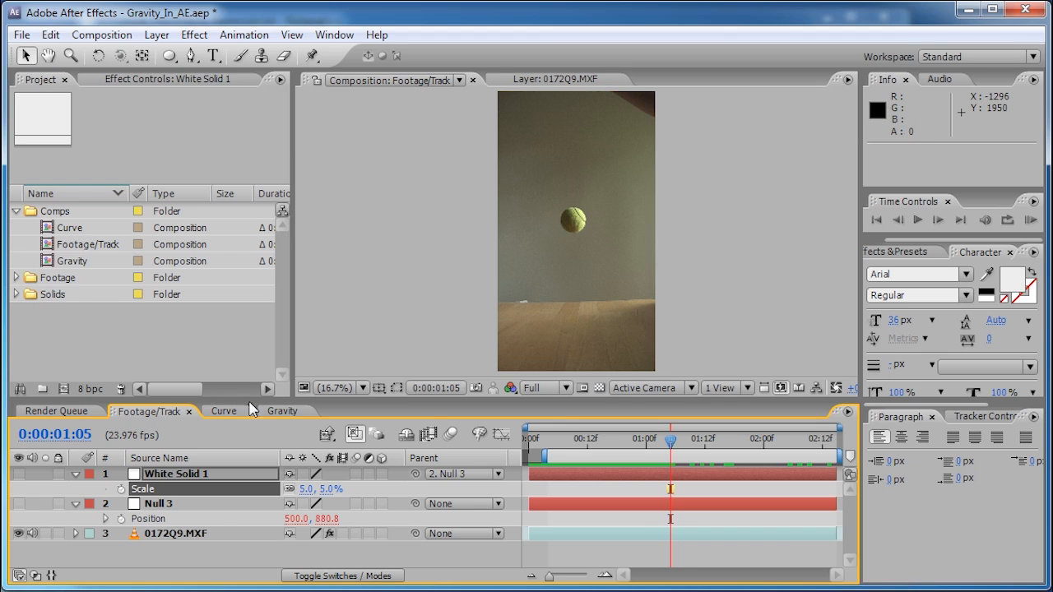
left_click(224, 412)
mouse_move(542, 449)
left_mouse_down()
mouse_move(529, 448)
mouse_move(560, 453)
mouse_move(532, 451)
left_mouse_up()
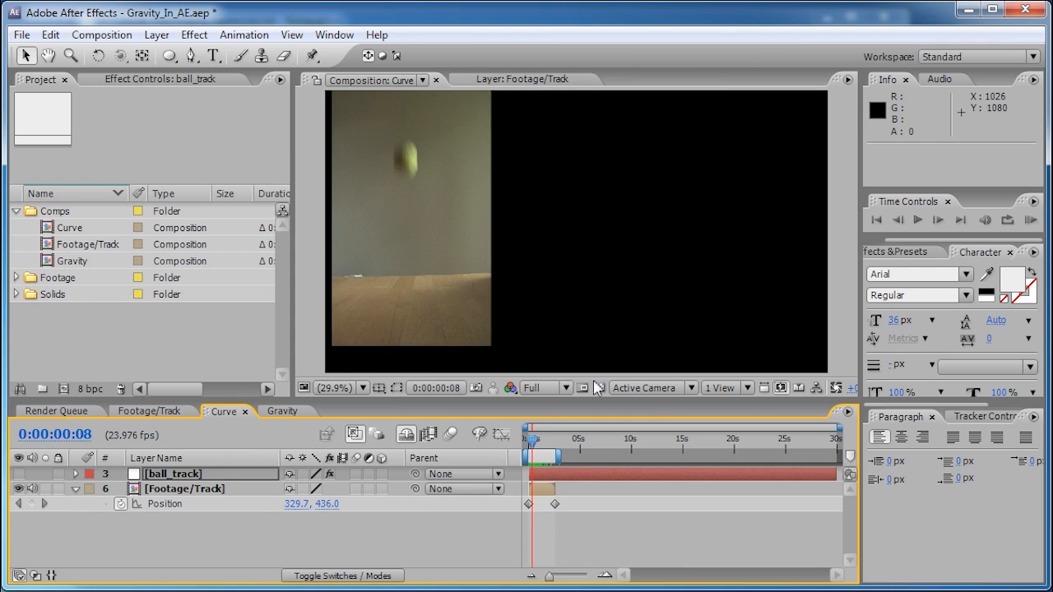
- Turn on the ball_track trail and scrub to watch it, then go to Gravity at 0:00:02:00
mouse_move(531, 441)
left_mouse_down()
mouse_move(557, 442)
mouse_move(529, 444)
mouse_move(547, 442)
left_mouse_up()
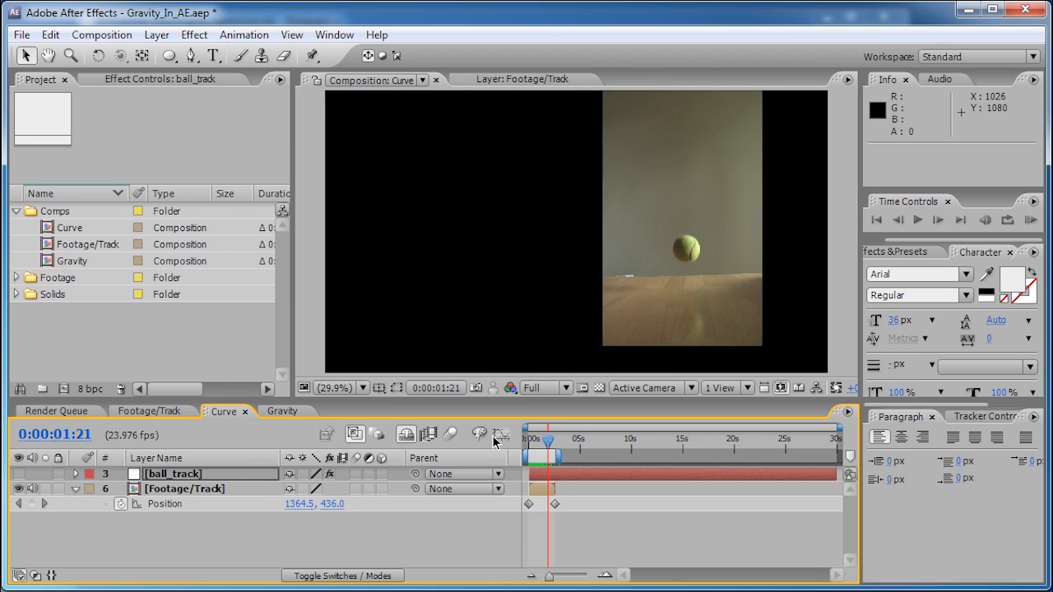
left_click(18, 474)
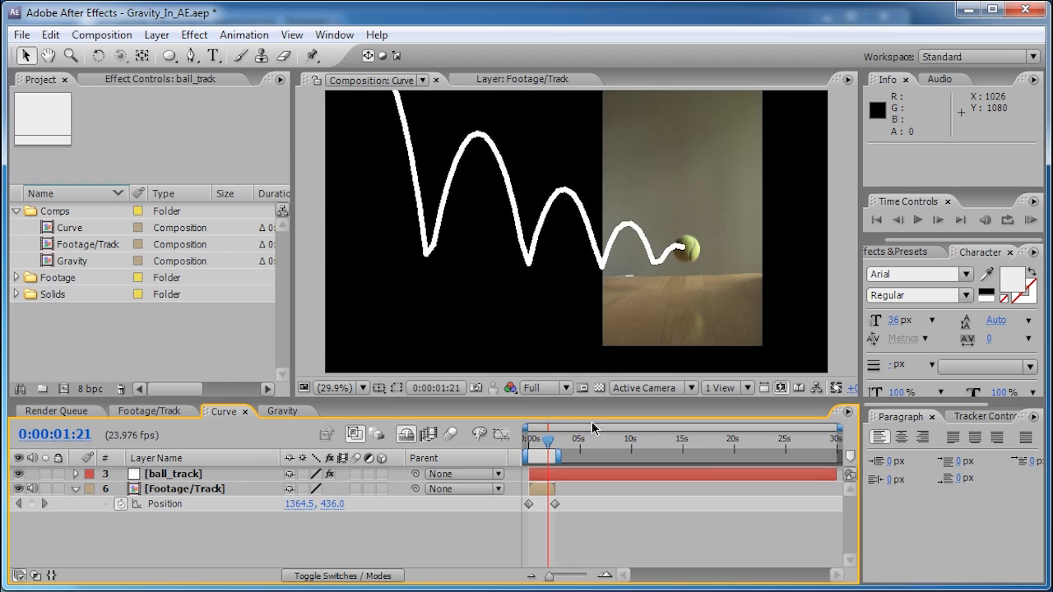
mouse_move(547, 448)
left_mouse_down()
mouse_move(532, 444)
mouse_move(562, 444)
left_mouse_up()
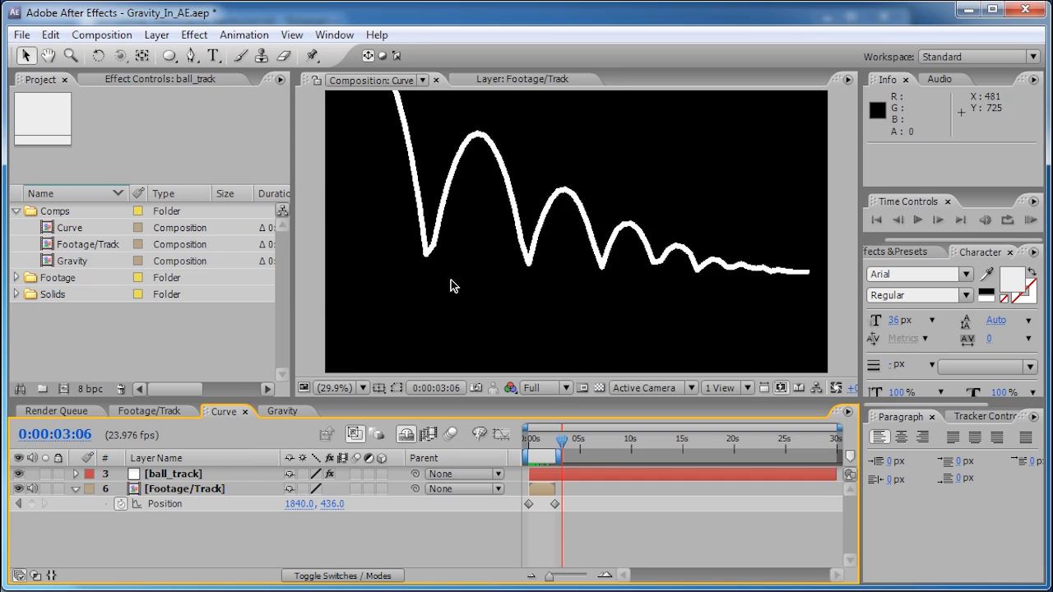
left_click(288, 411)
left_click_drag(564, 440, 578, 439)
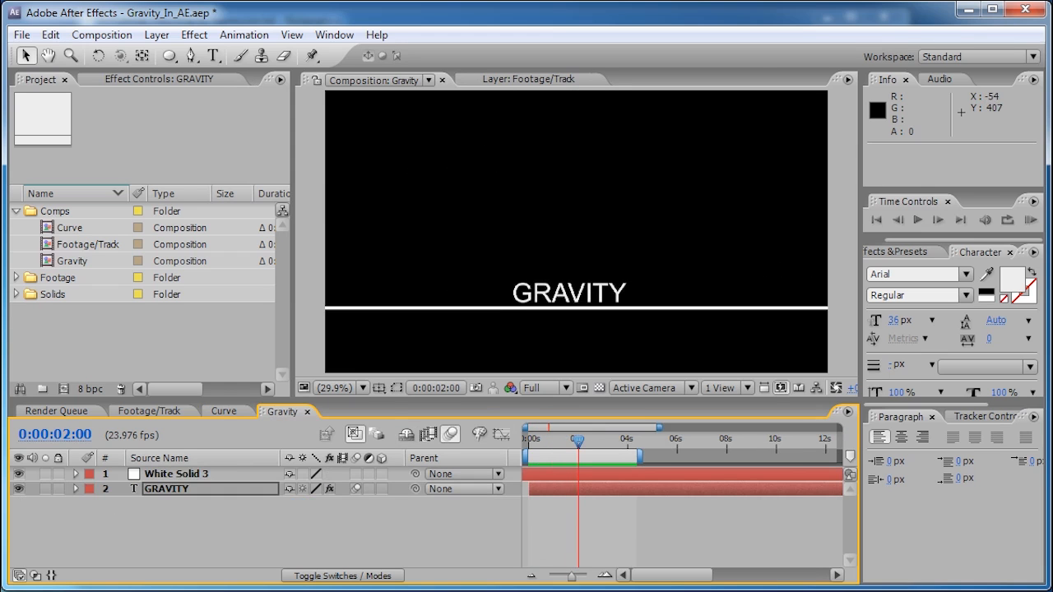
- Create Comp 1 with default settings and add a null object layer to it
left_click(101, 36)
left_click(112, 52)
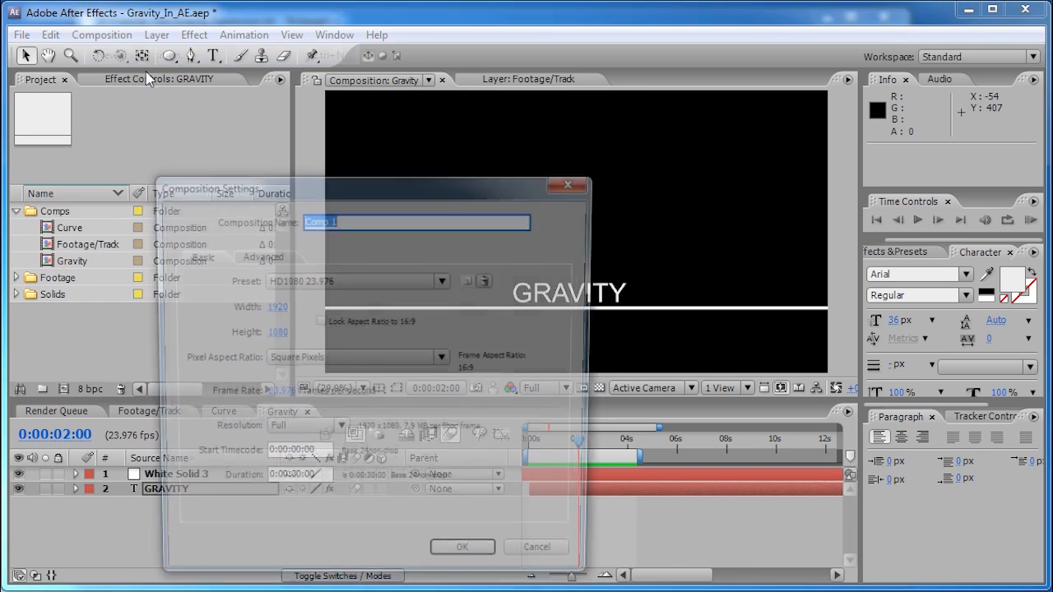
left_click(467, 562)
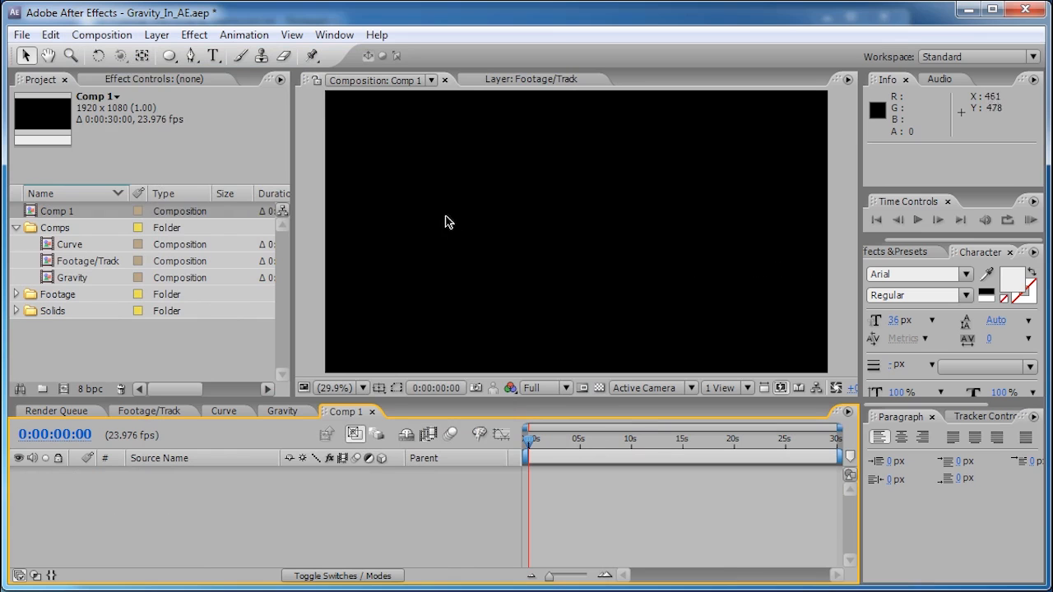
left_click(157, 34)
mouse_move(340, 57)
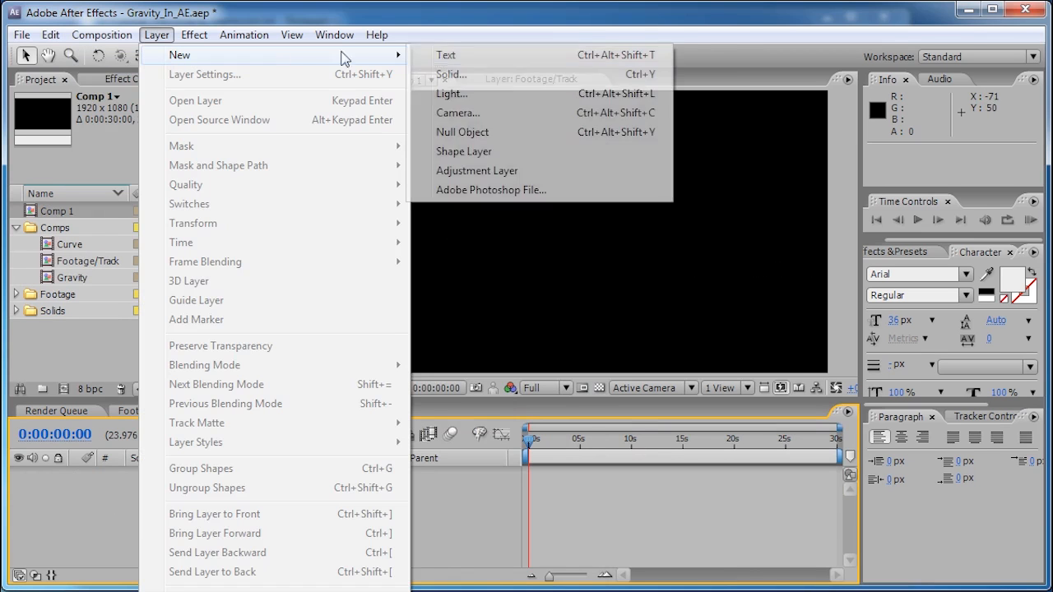
left_click(477, 132)
- Add a Slider Control effect to Null 7 and narrow the Source Name column
left_click(195, 35)
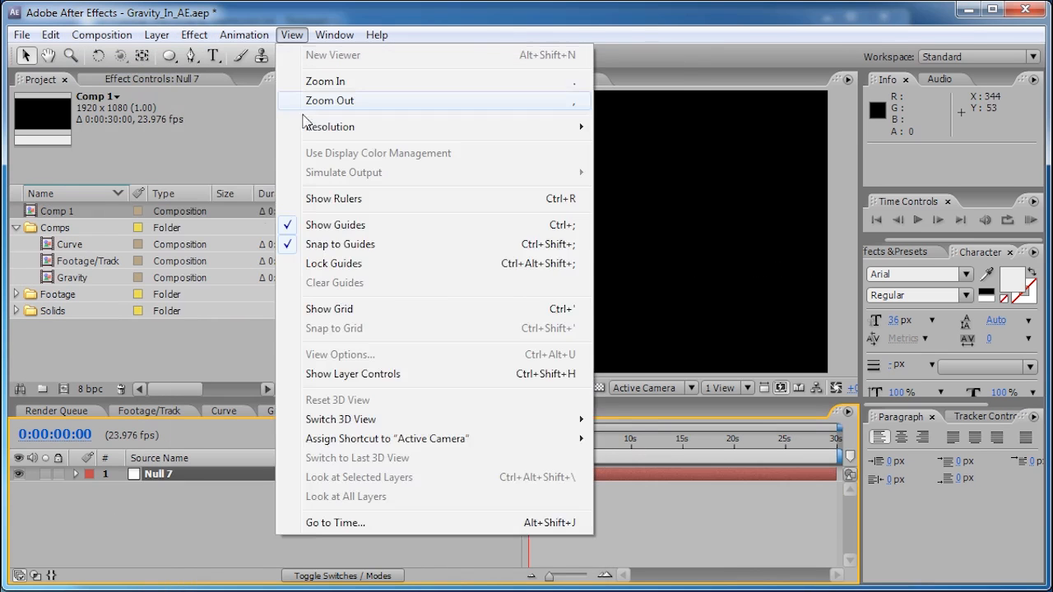
mouse_move(268, 237)
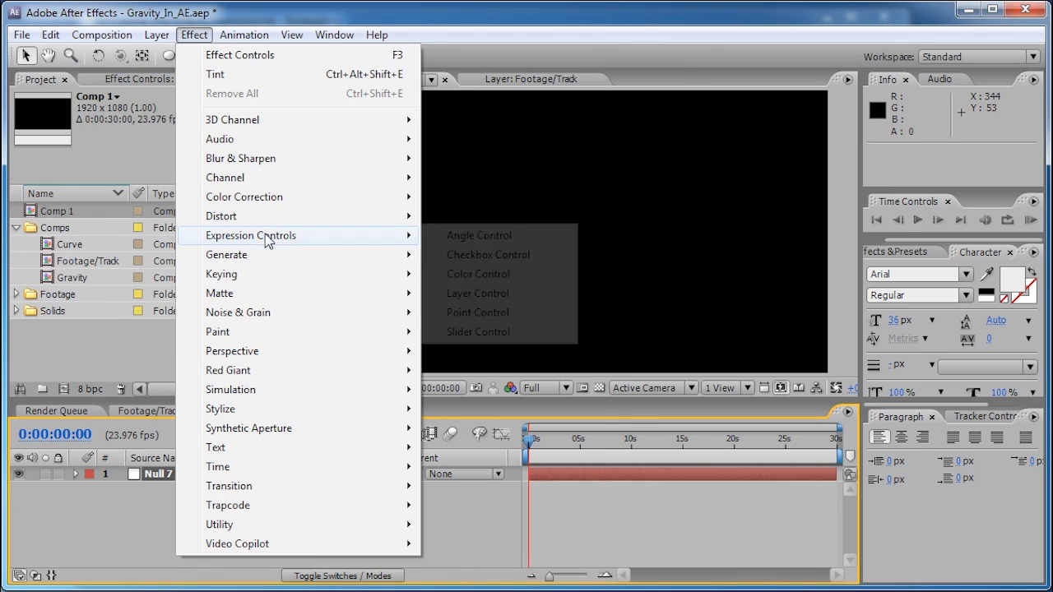
left_click(469, 331)
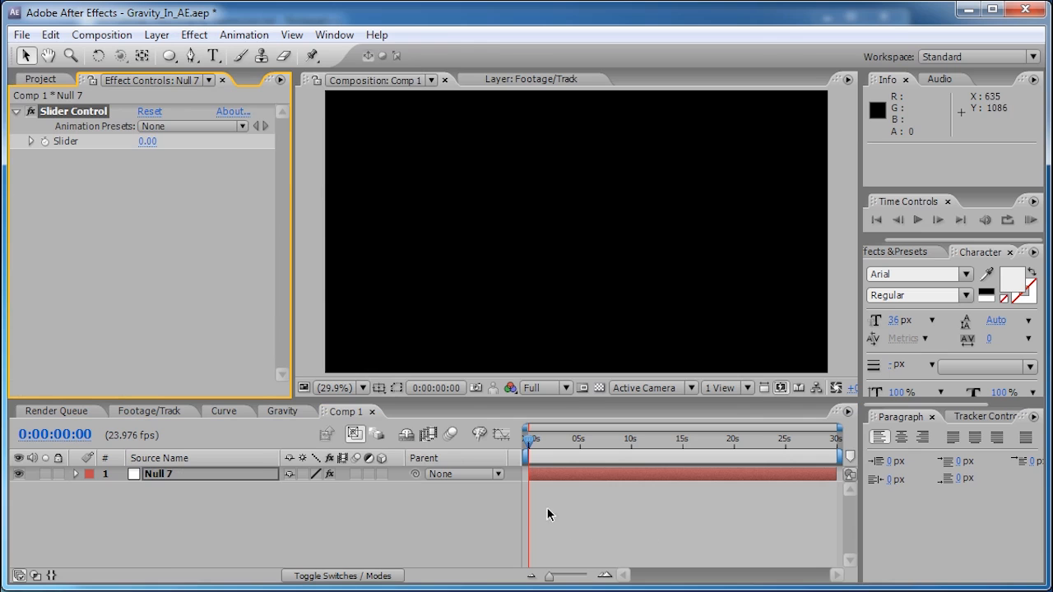
left_click(522, 459)
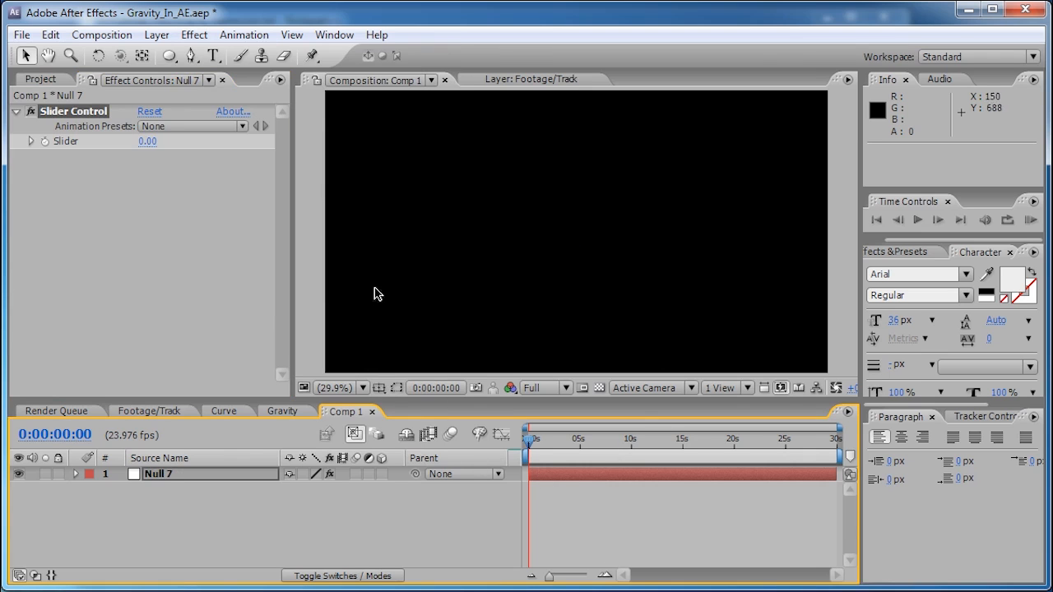
left_click_drag(522, 461, 514, 460)
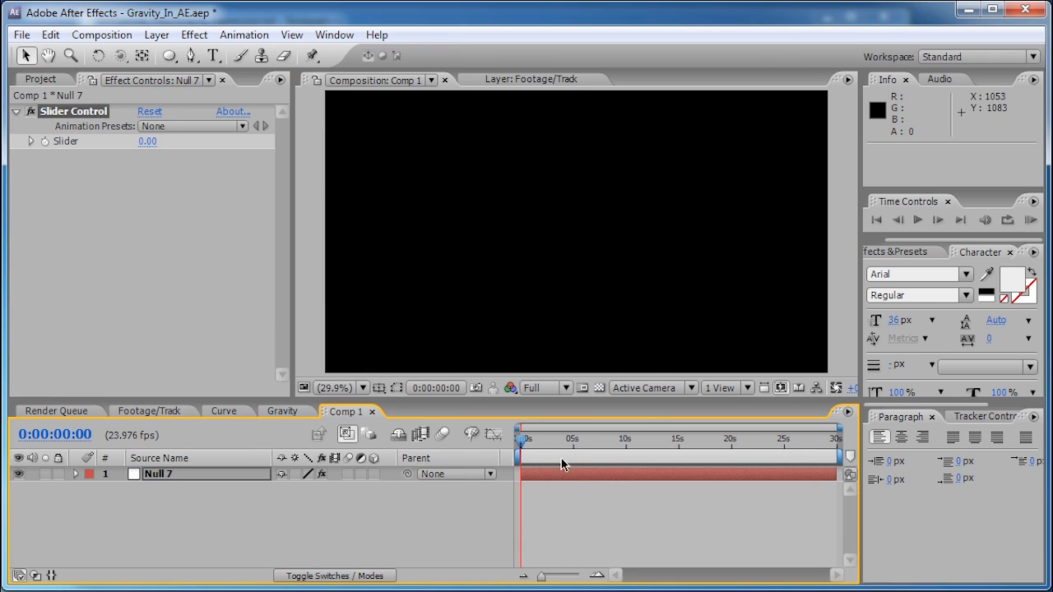
left_click_drag(267, 460, 233, 462)
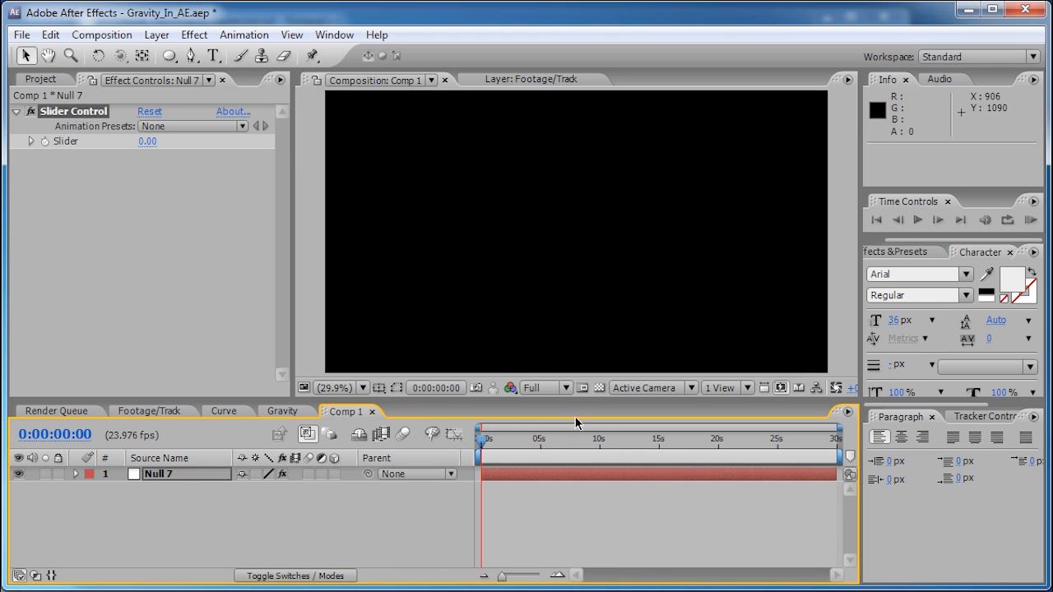
- Give Null 7's Slider the expression 'time' so it reads 1.71 at 0:00:01:17
left_click(46, 143, "alt")
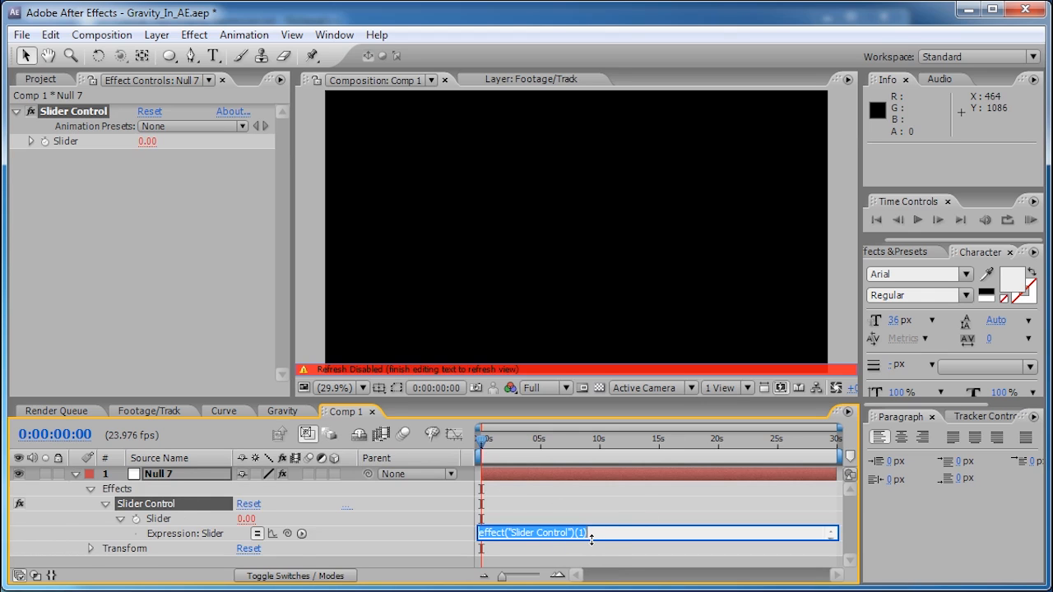
type("time")
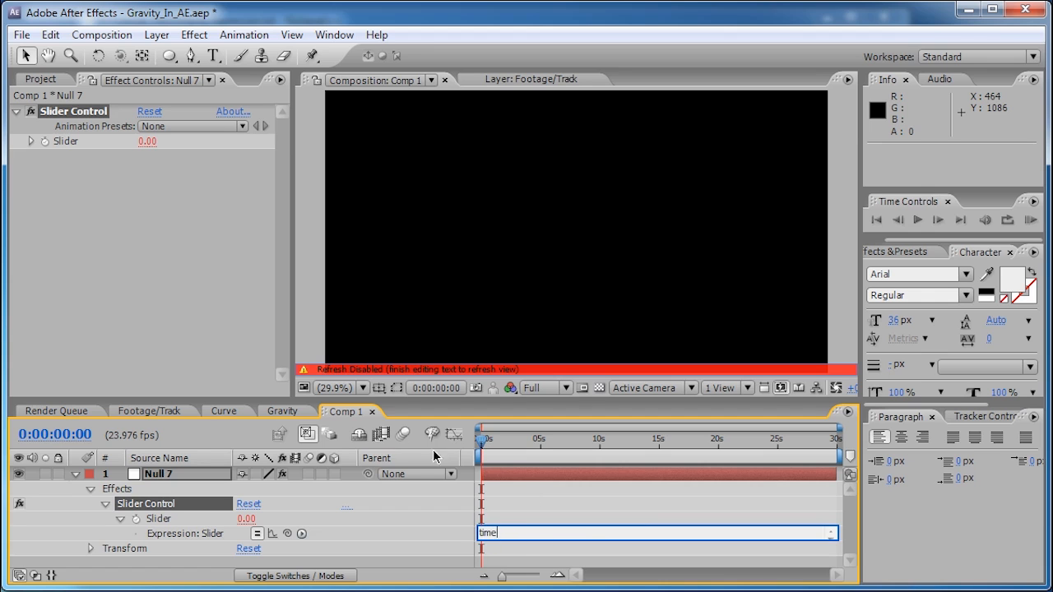
left_click(501, 447)
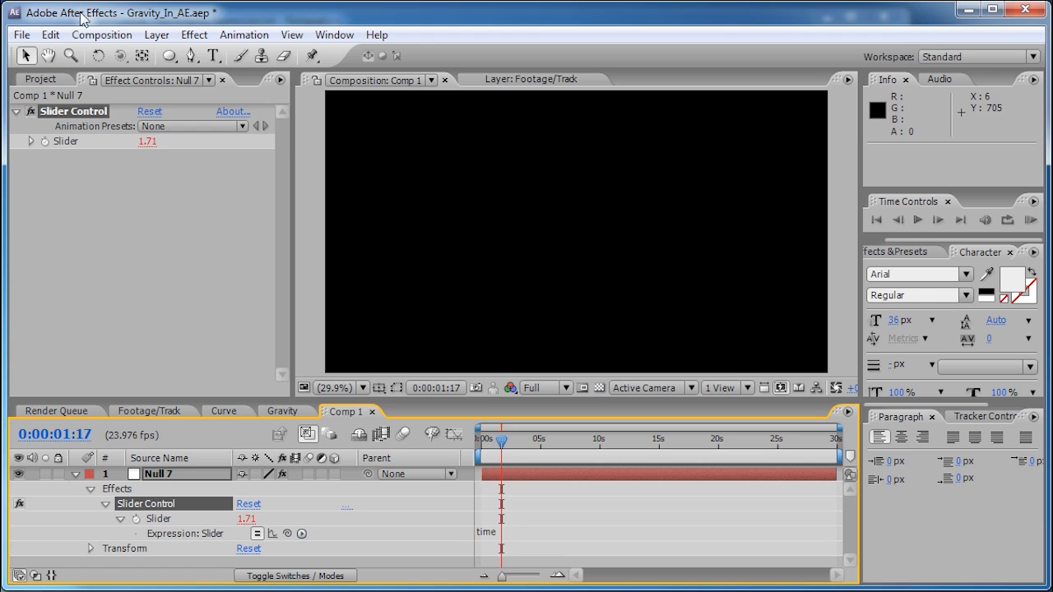
left_click(156, 35)
- Add a text layer with a larger font size and reveal its Source Text property
mouse_move(189, 54)
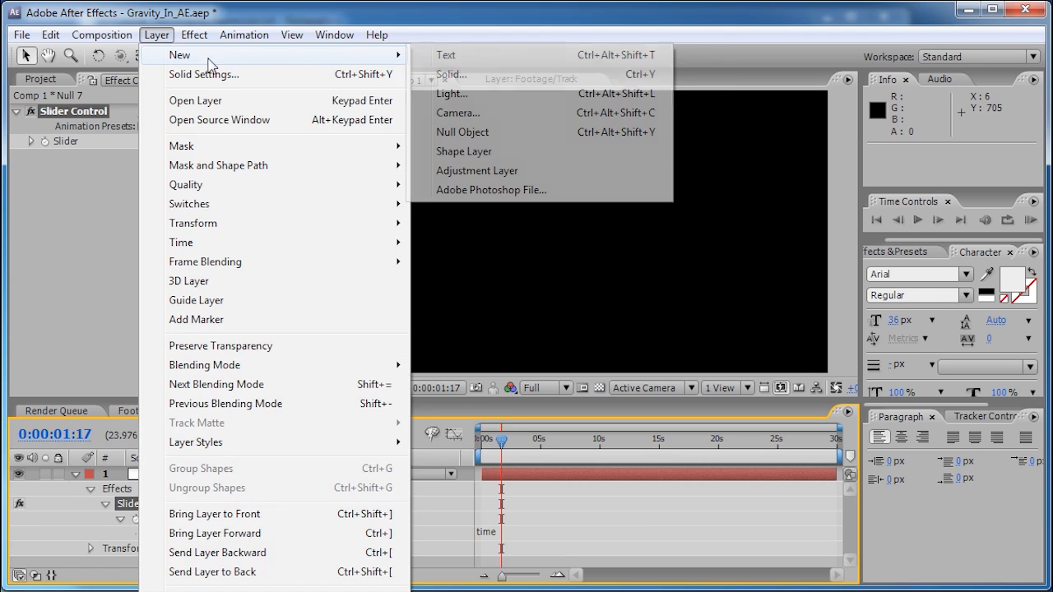
left_click(448, 55)
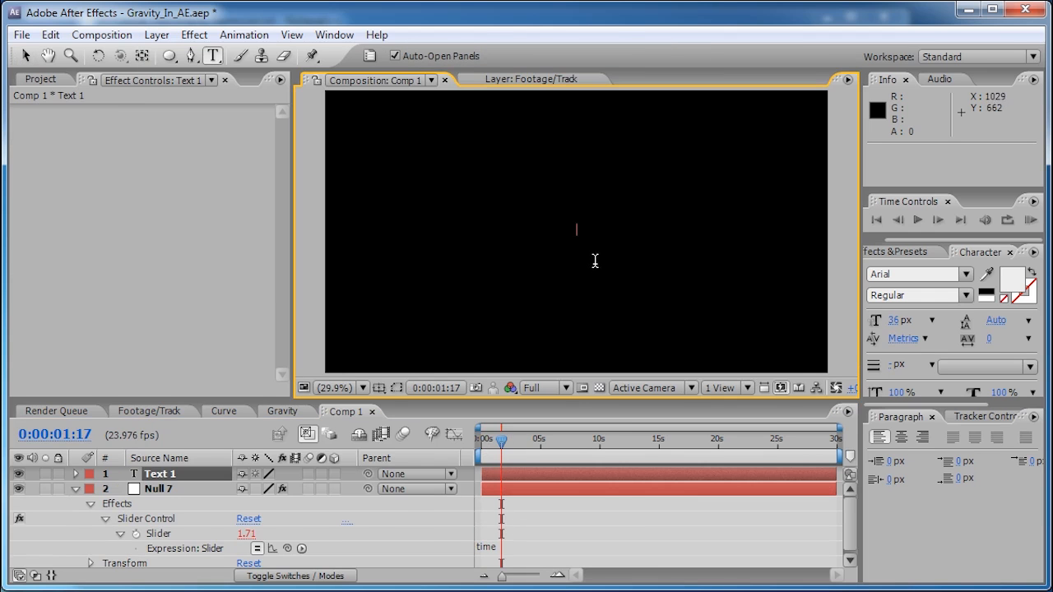
left_click(905, 322)
left_click_drag(905, 324, 993, 320)
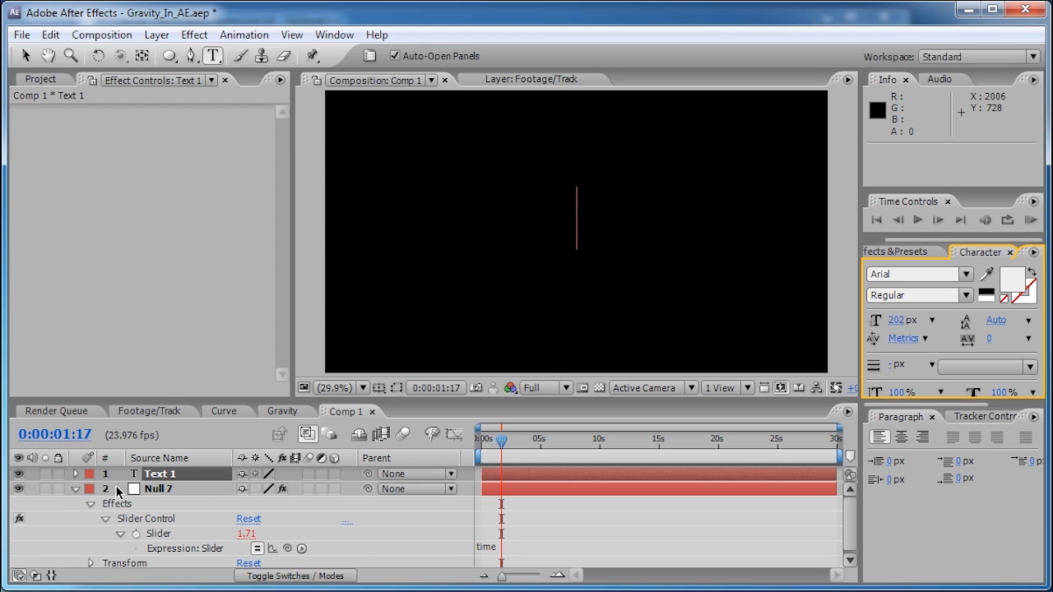
left_click(75, 475)
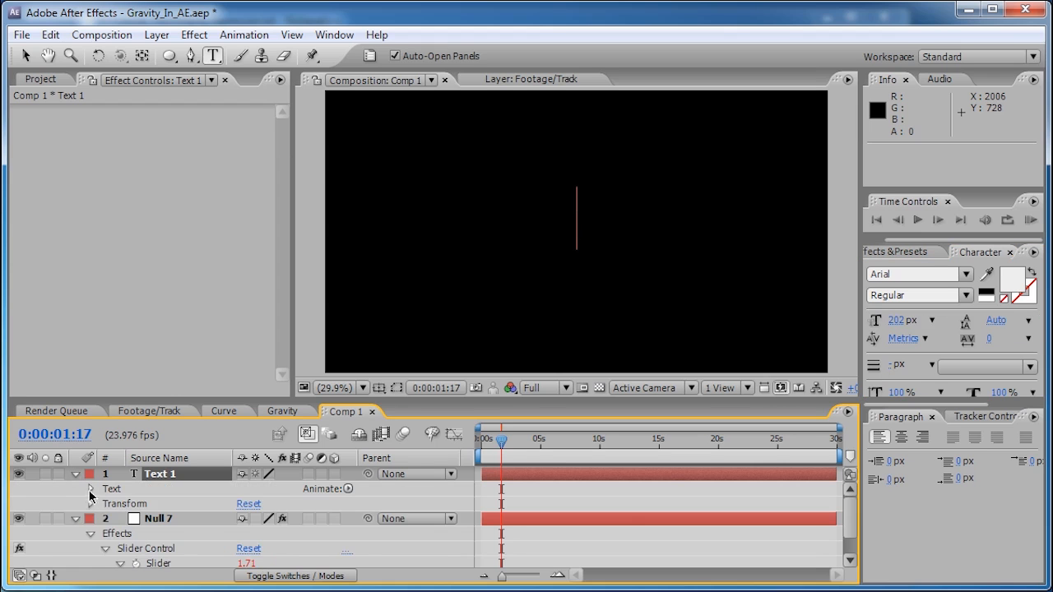
left_click(91, 489)
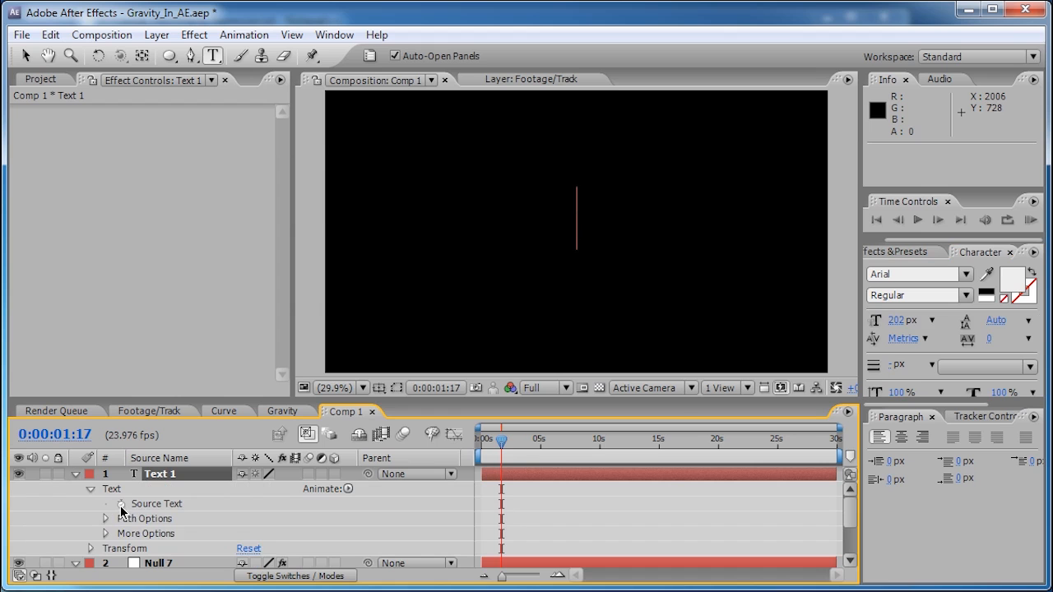
- Link Text 1's Source Text expression to Null 7's Slider value
left_click_drag(184, 395, 183, 244)
left_click(122, 357, "alt")
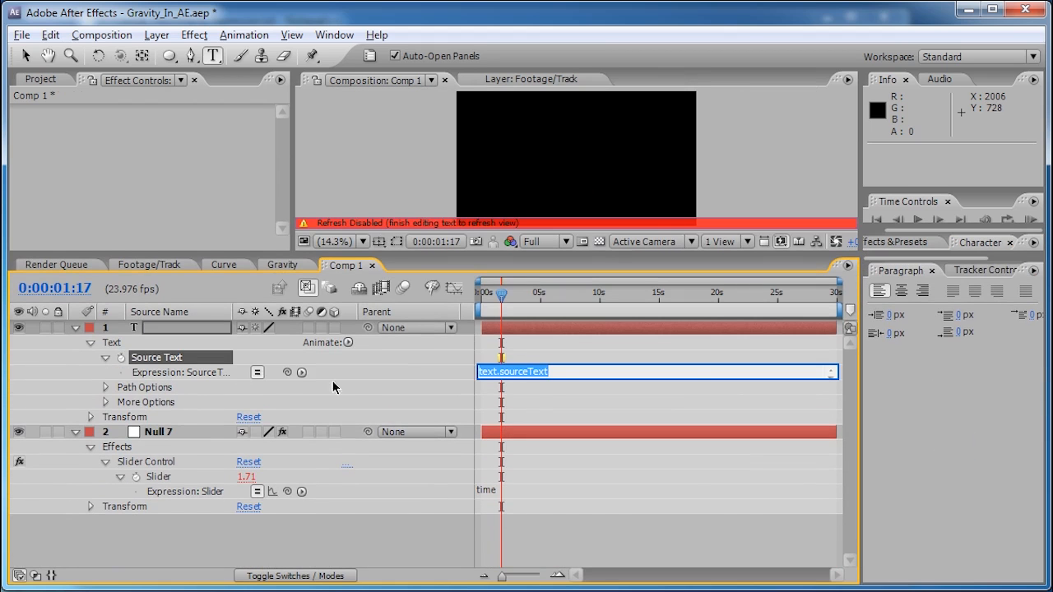
left_click_drag(286, 371, 164, 477)
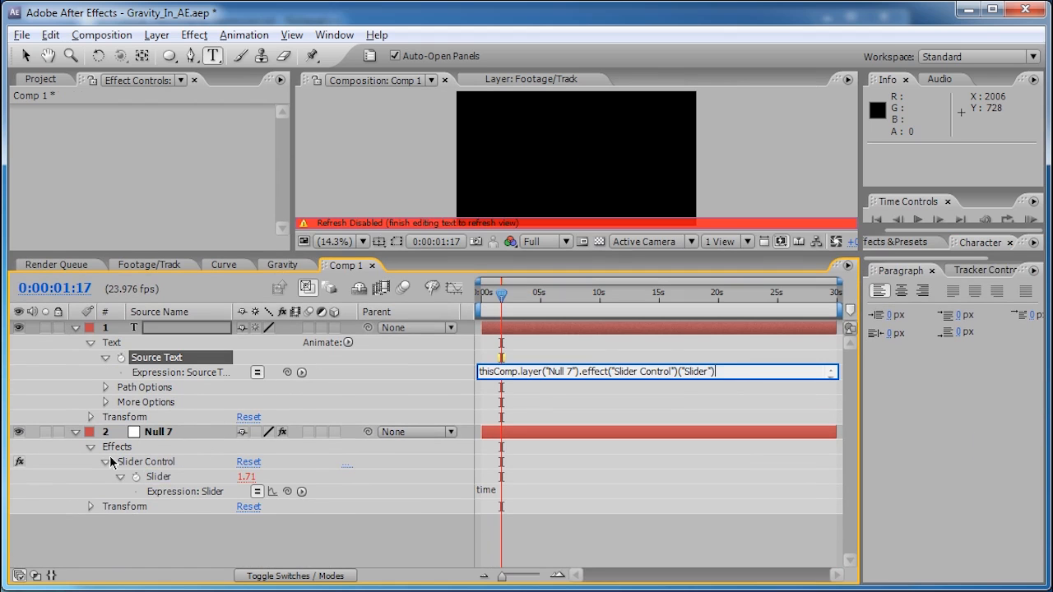
left_click(79, 432)
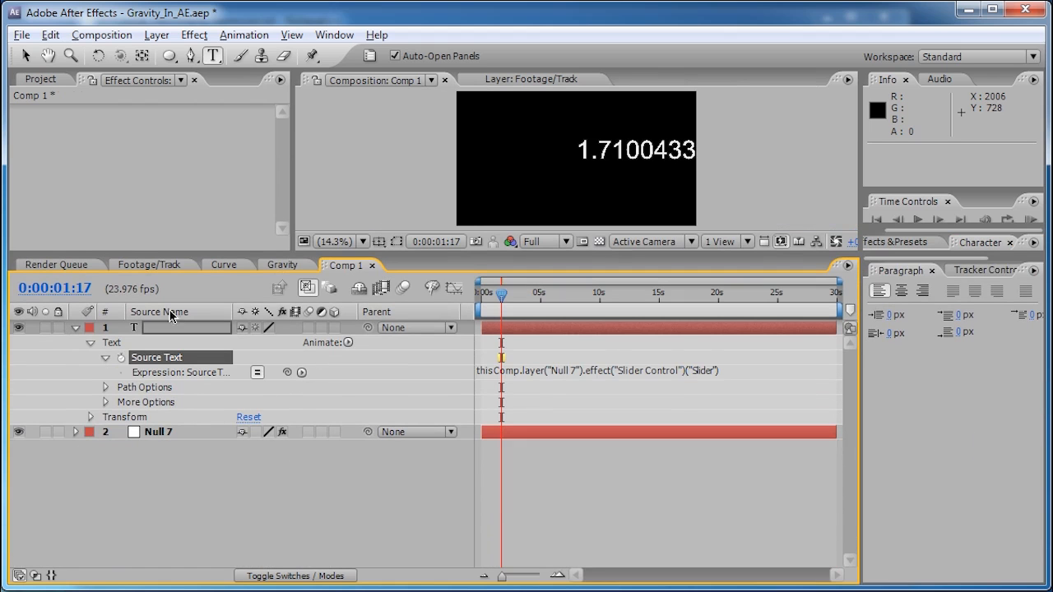
- Enlarge the viewer, nudge the number left, scrub forward to watch it count, and select the text layer
left_click_drag(291, 253, 301, 383)
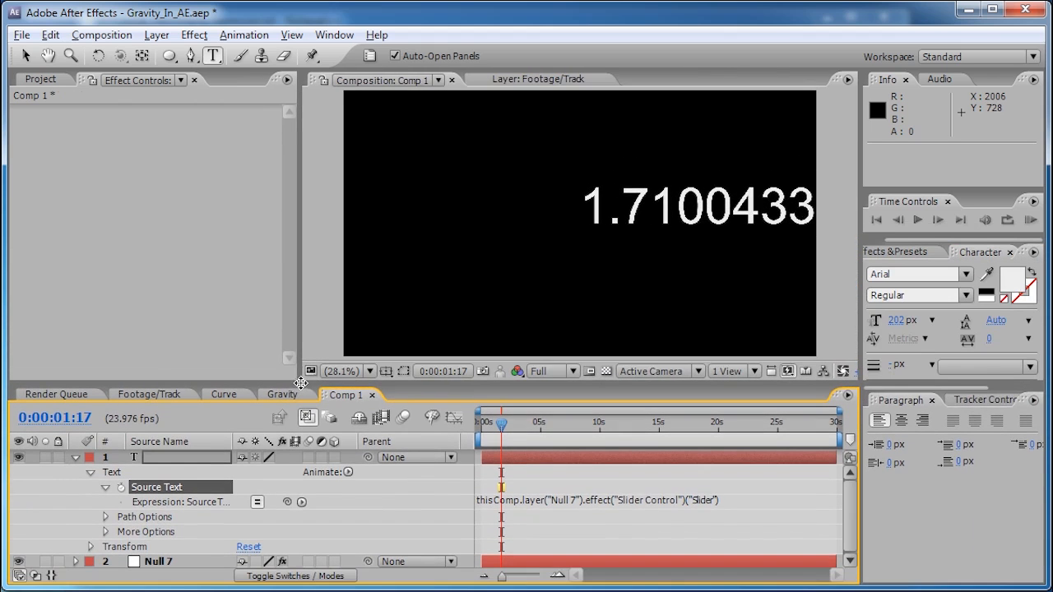
left_click(26, 55)
left_click_drag(673, 210, 470, 206)
left_click_drag(503, 424, 700, 427)
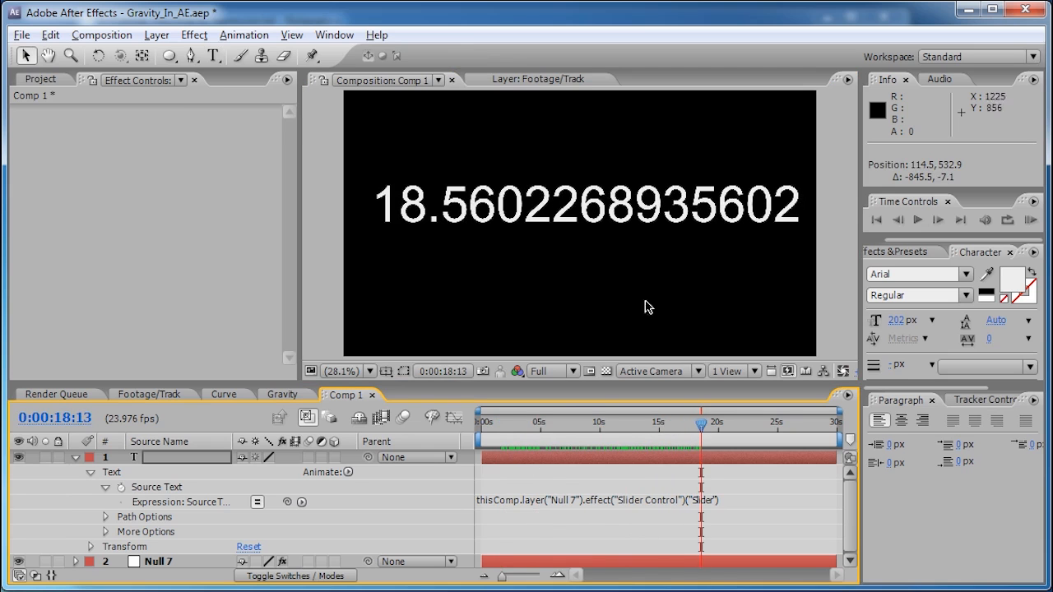
left_click(76, 458)
- Delete the number text layer and reveal Null 7's Slider expression at the composition start
key("Delete")
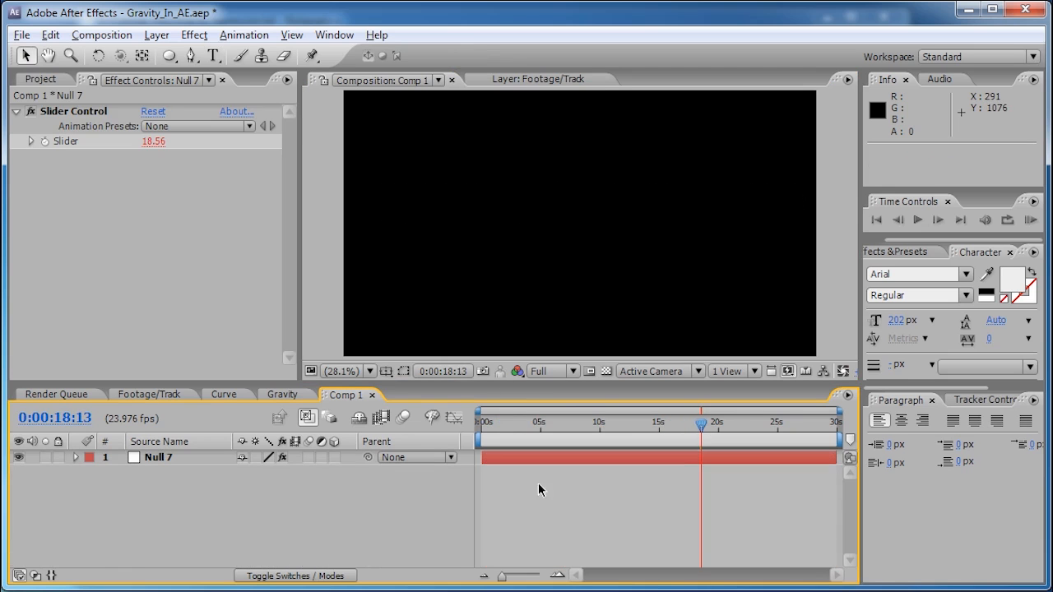
left_click(148, 459)
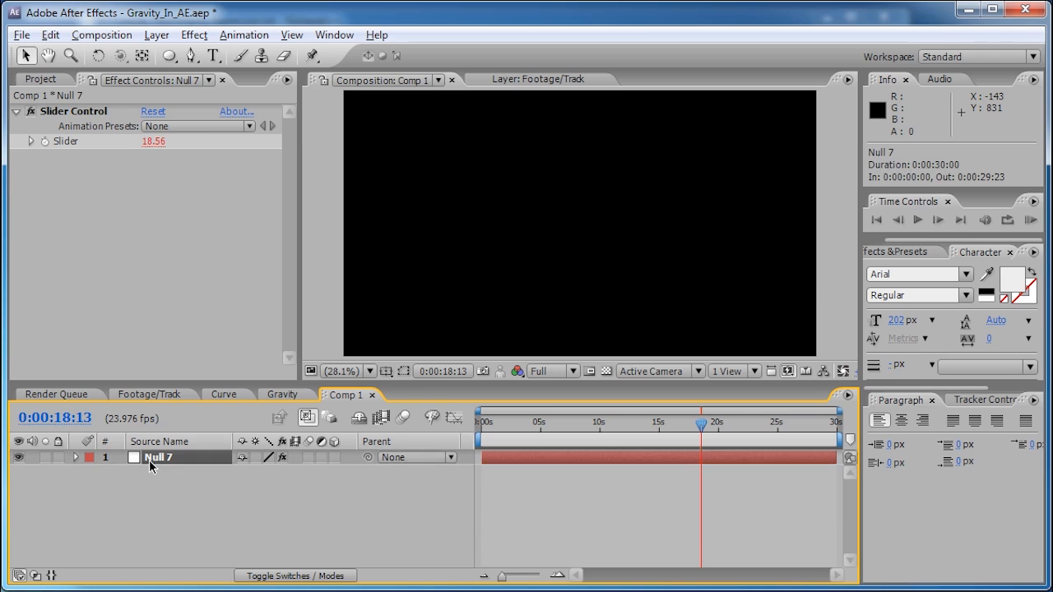
key("e")
key("e")
key("Home")
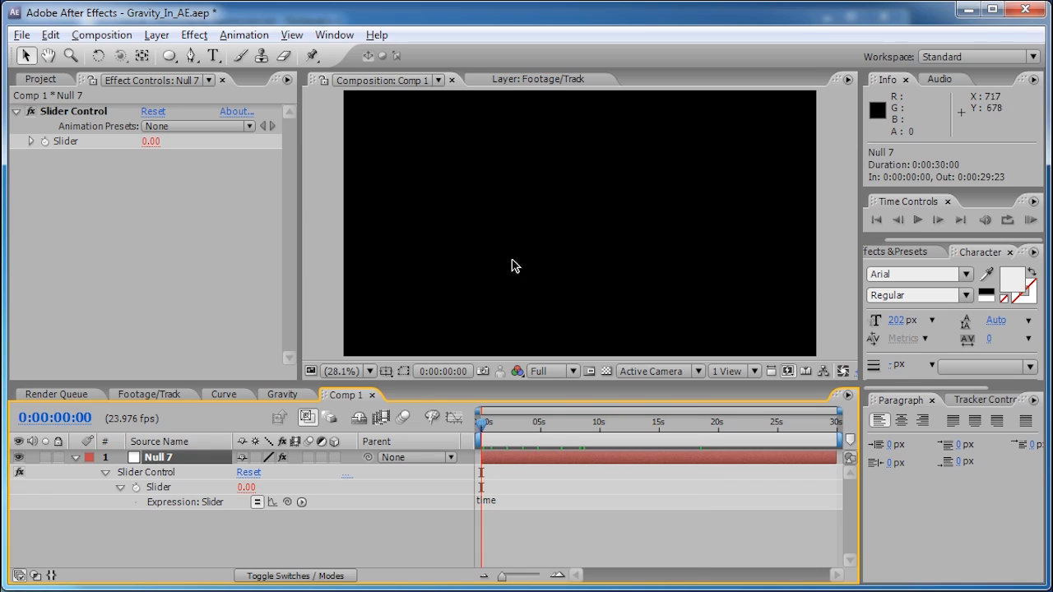
- Rewrite the Slider expression as Math.cos(time) and check it reads 0.57 at frame 23
left_click(500, 503)
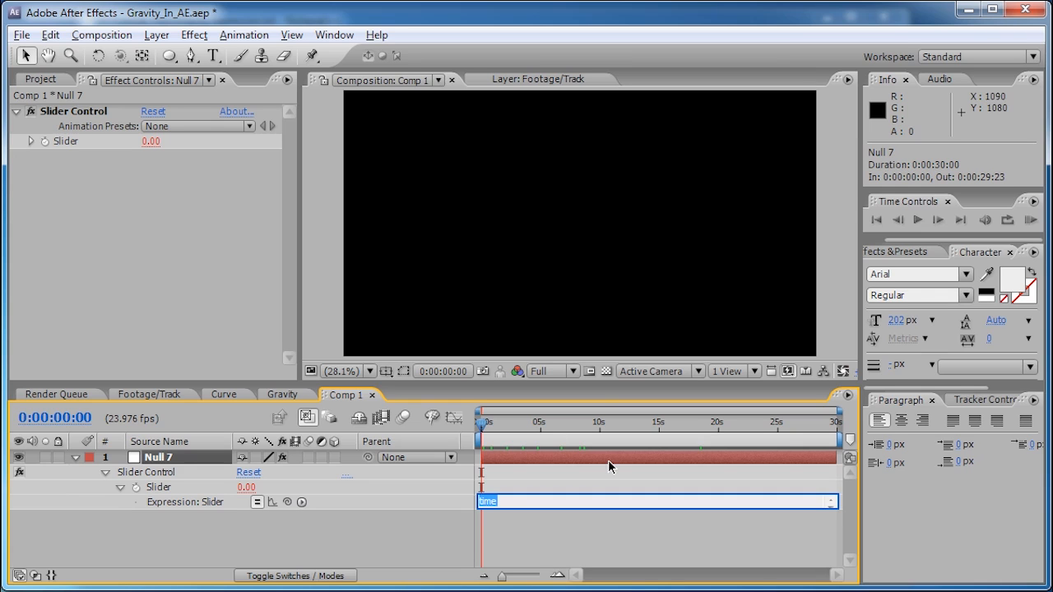
type("M")
type("ath")
type(".cos")
type("()")
type("time")
left_click_drag(485, 425, 492, 423)
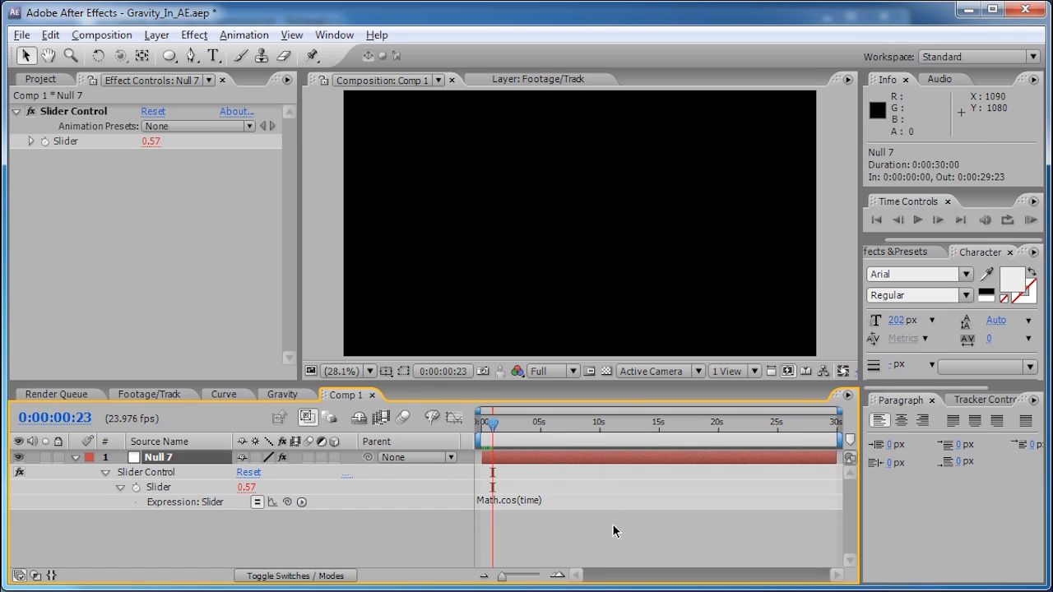
left_click(453, 418)
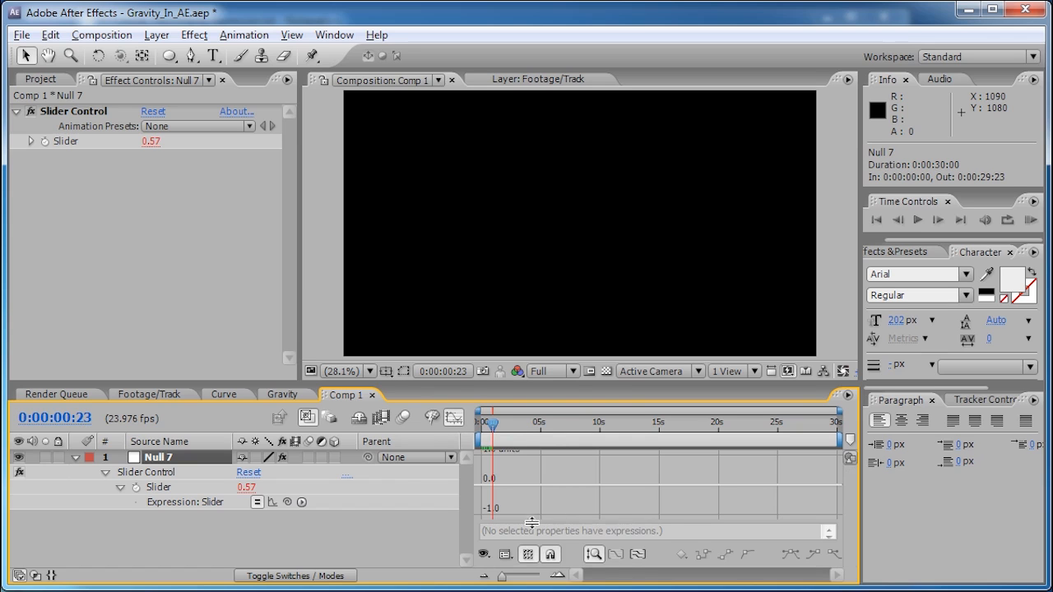
- Plot the Slider's post-expression cosine curve in the graph and duplicate Null 7 with Ctrl+D
left_click(274, 504)
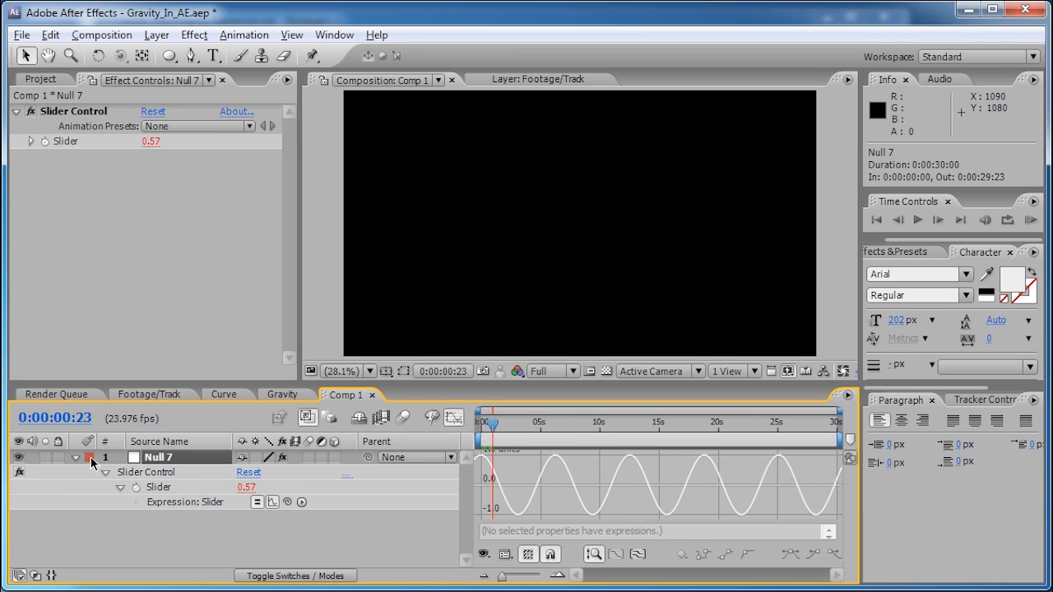
key("ctrl+d")
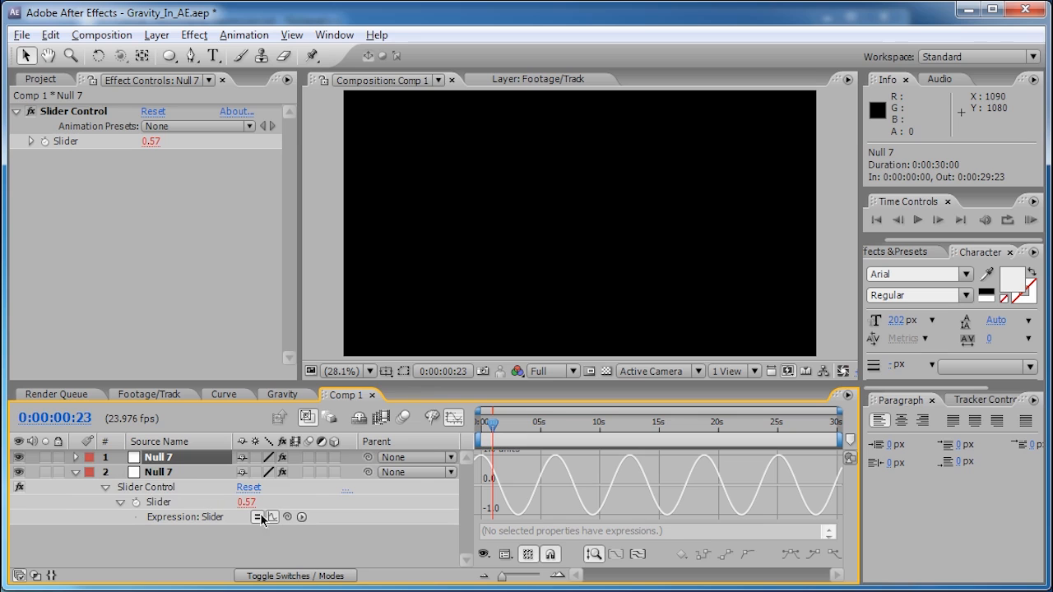
- Change the original Null 7's Slider expression from Math.cos(time) to Math.sin(time)
left_click(455, 421)
left_click(537, 516)
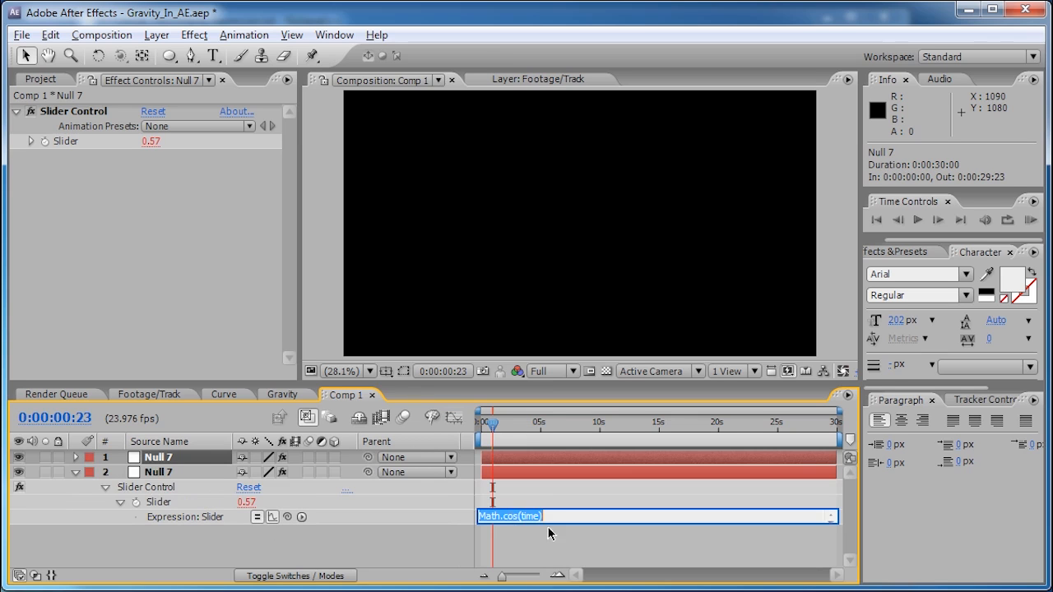
left_click(517, 517)
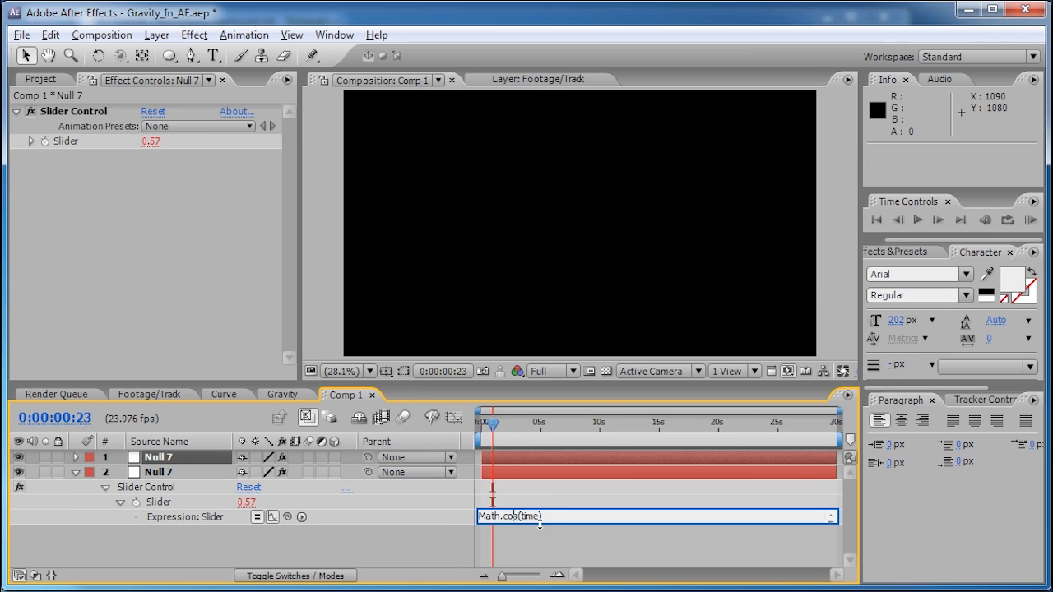
key("BackSpace")
key("BackSpace")
key("Delete")
type("sin")
left_click(175, 454)
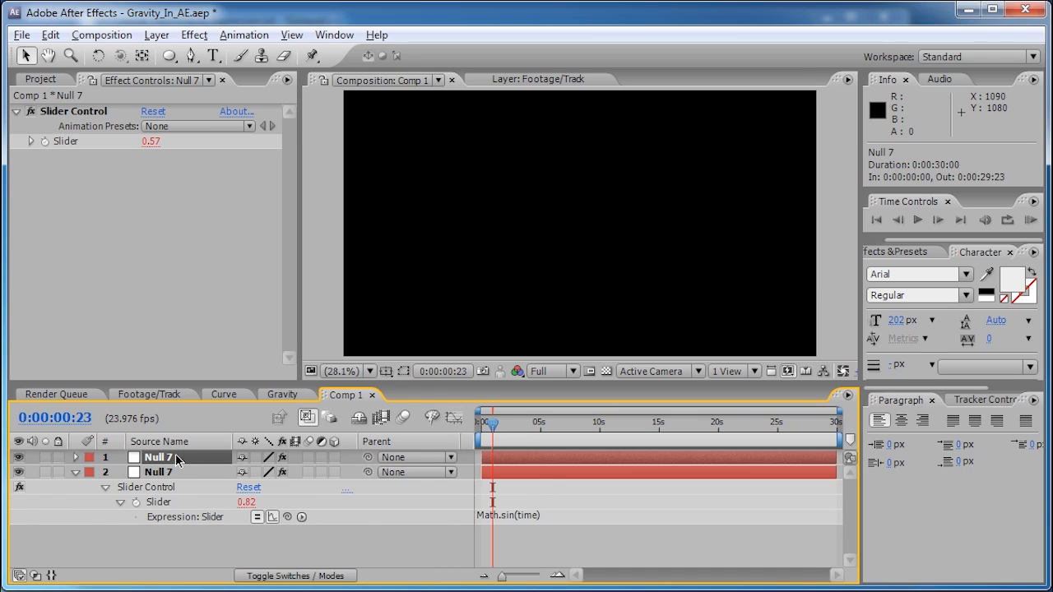
- Select both nulls with their Slider expressions in the Graph Editor at the composition start
key("e")
key("e")
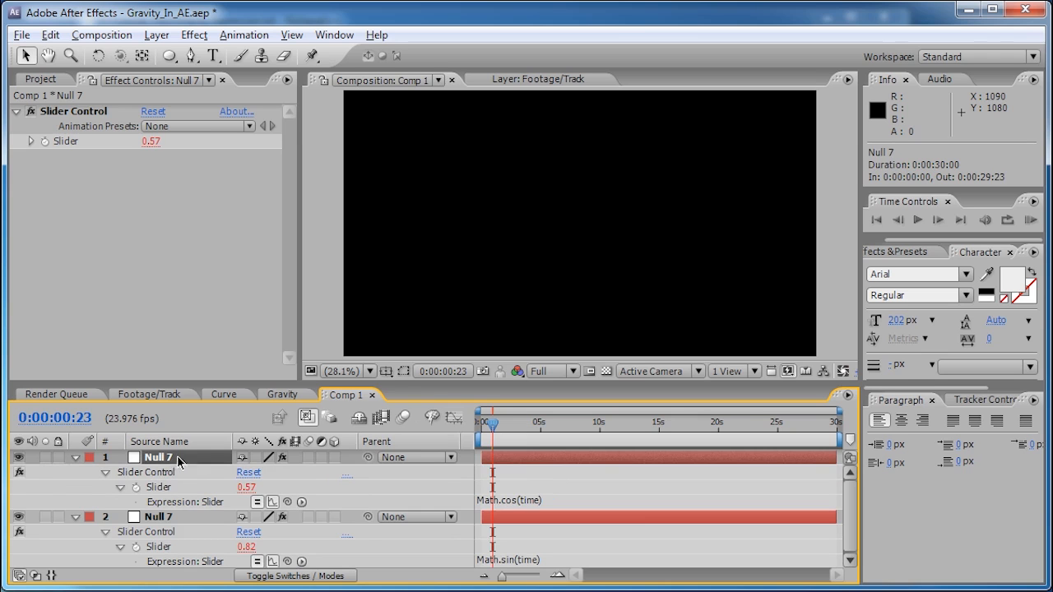
left_click(458, 420)
left_click(203, 520, "shift")
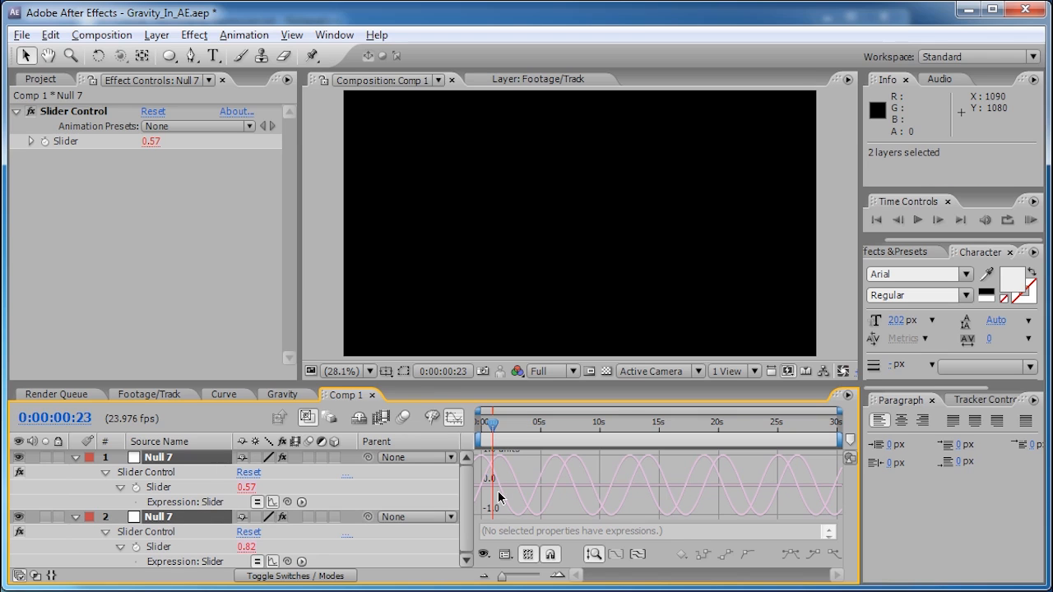
mouse_move(496, 477)
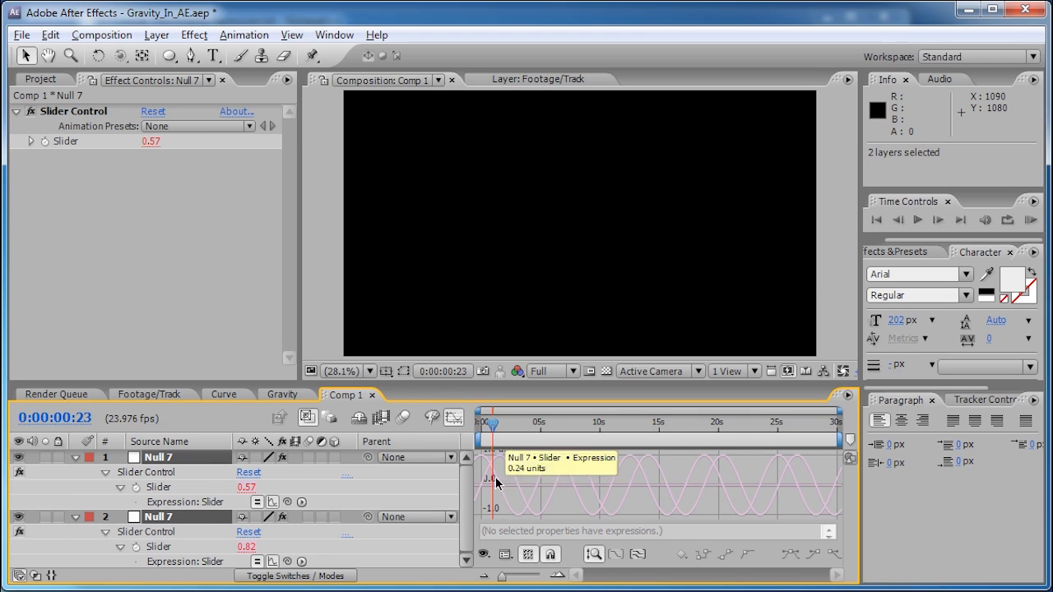
left_click(273, 503)
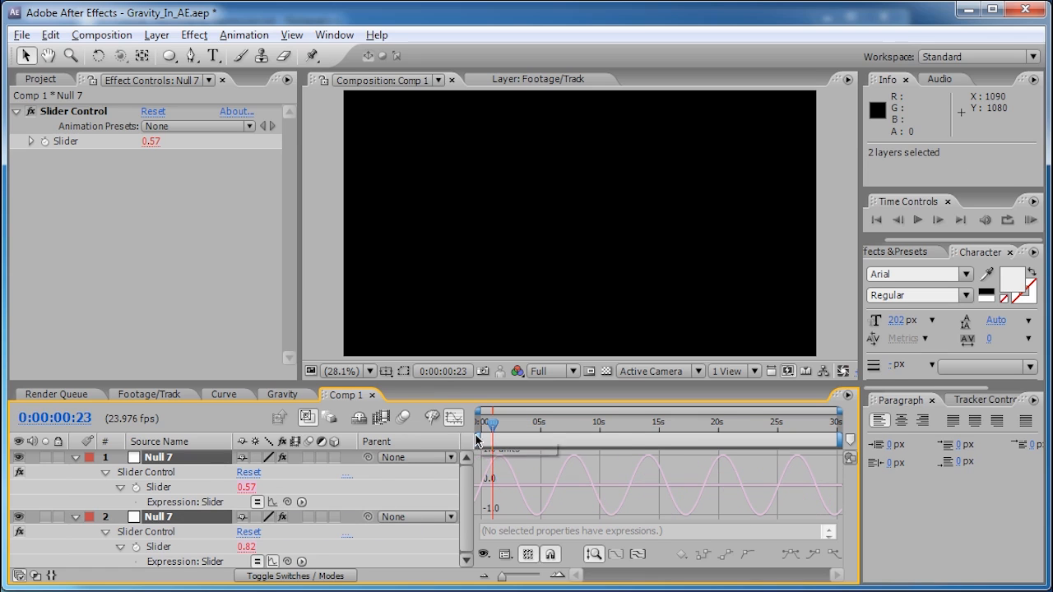
left_click_drag(498, 428, 482, 431)
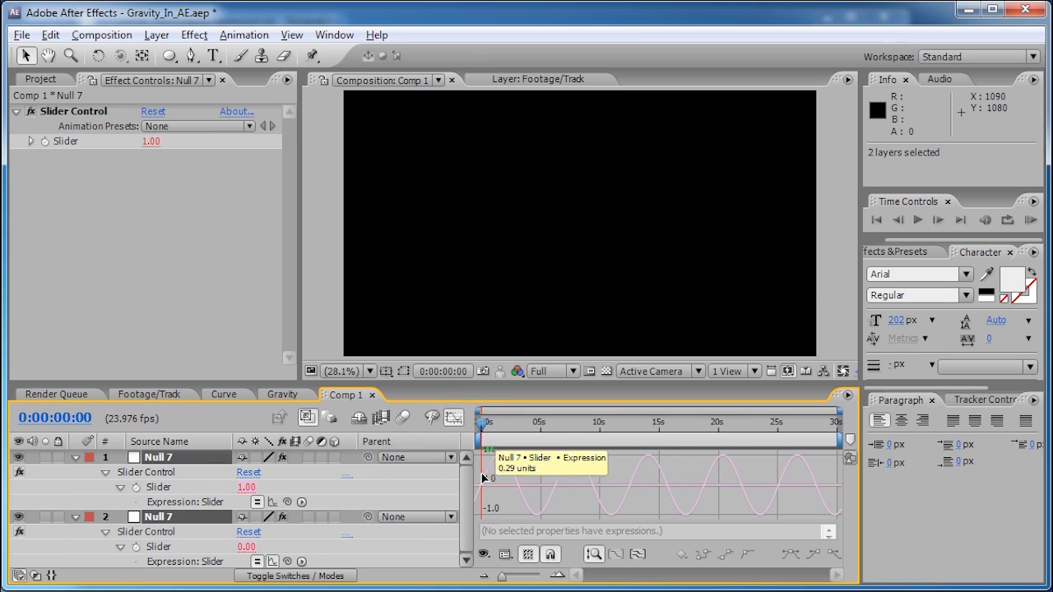
- Zoom the graph to the first seven seconds and compare the sine and cosine curves together
left_click_drag(510, 580, 533, 577)
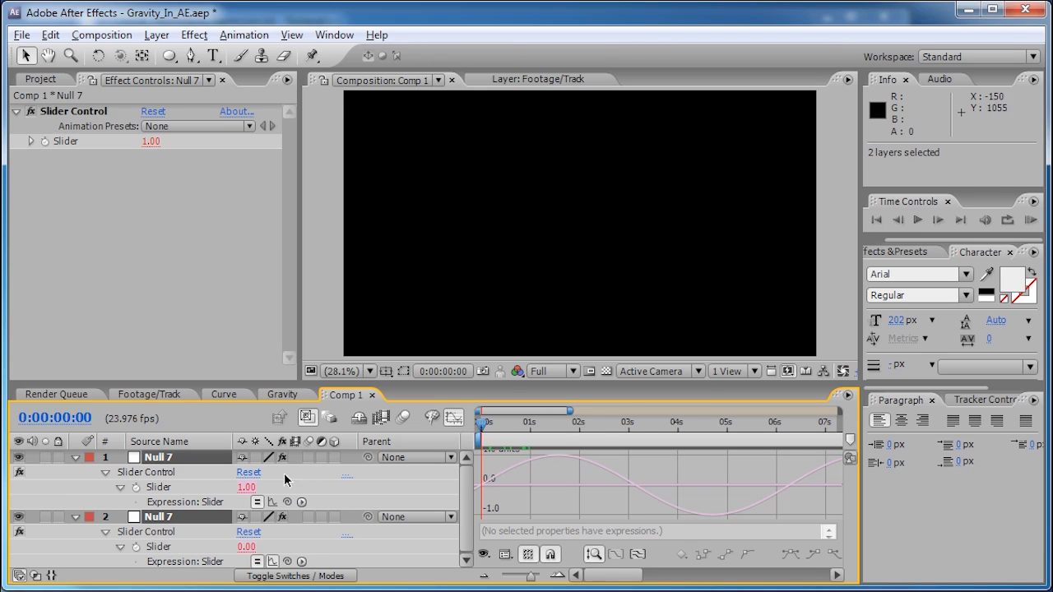
left_click(272, 561)
left_click(272, 503)
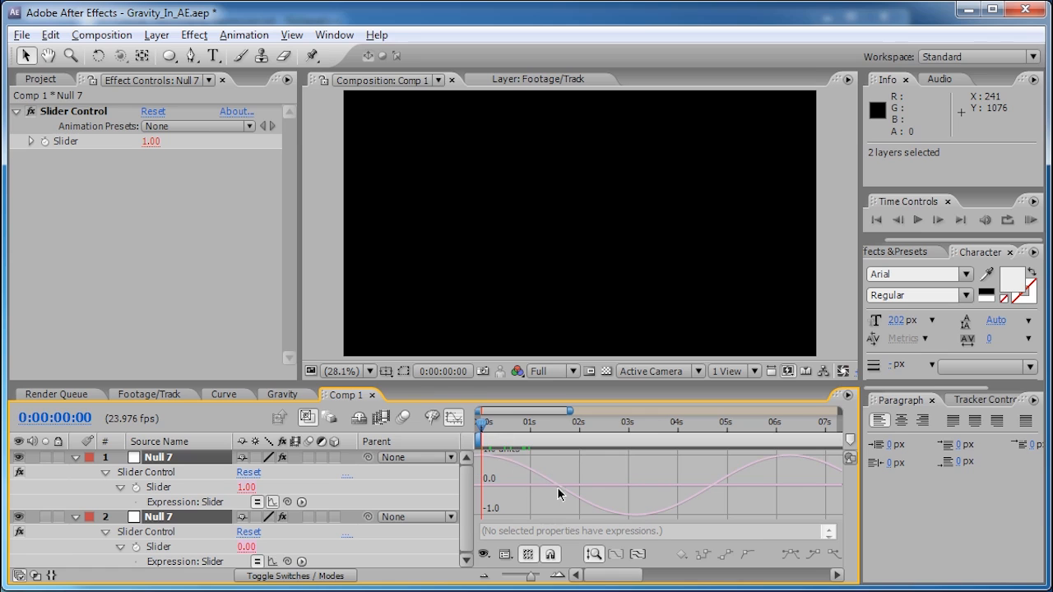
left_click(273, 561)
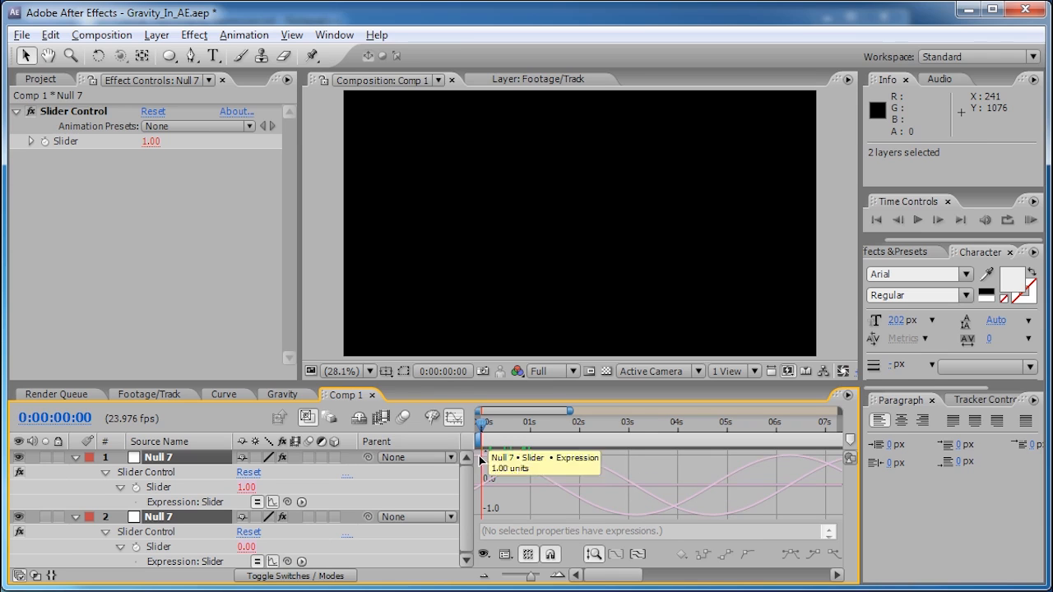
mouse_move(484, 488)
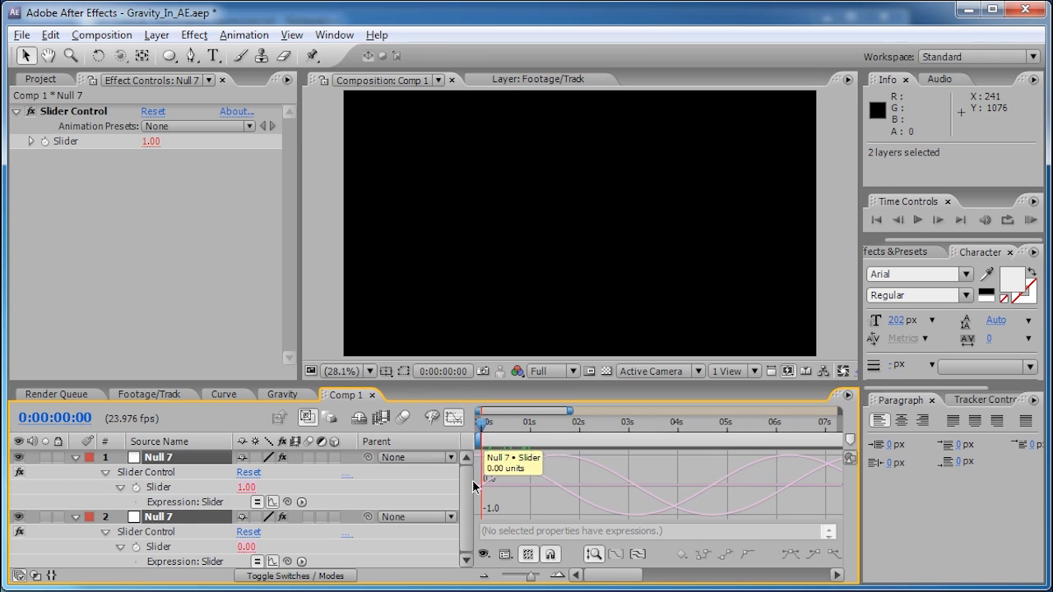
- Delete both nulls, undo, then delete only the sine-expression Null 7
key("Delete")
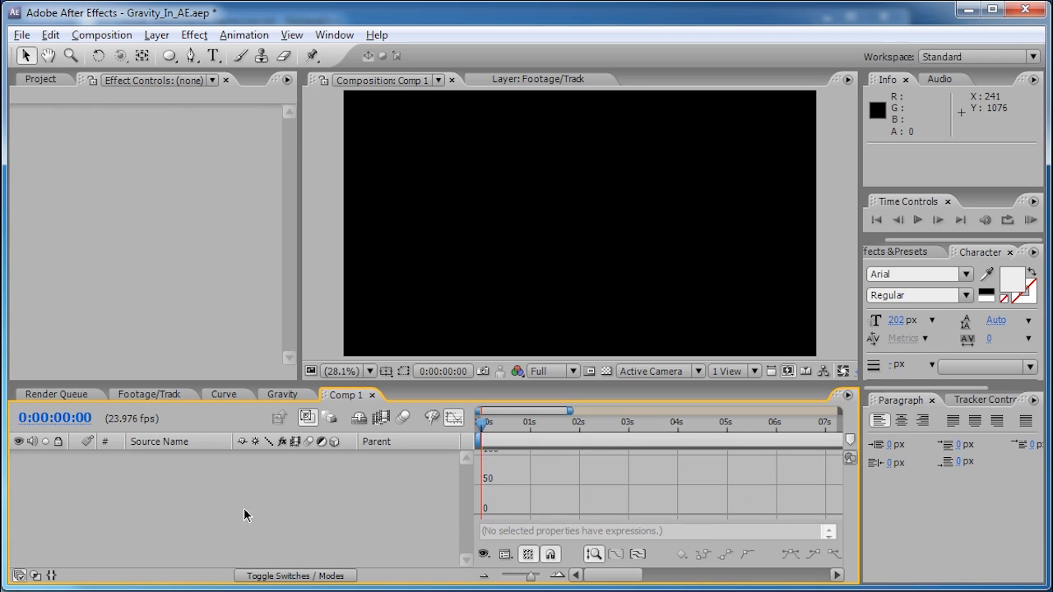
key("ctrl+z")
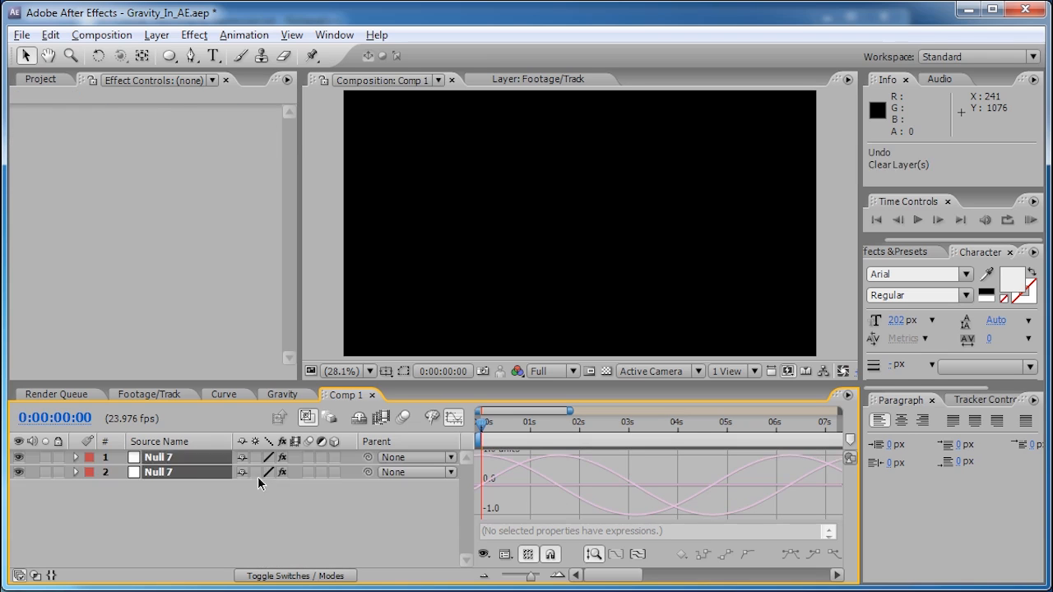
left_click(176, 471)
key("Delete")
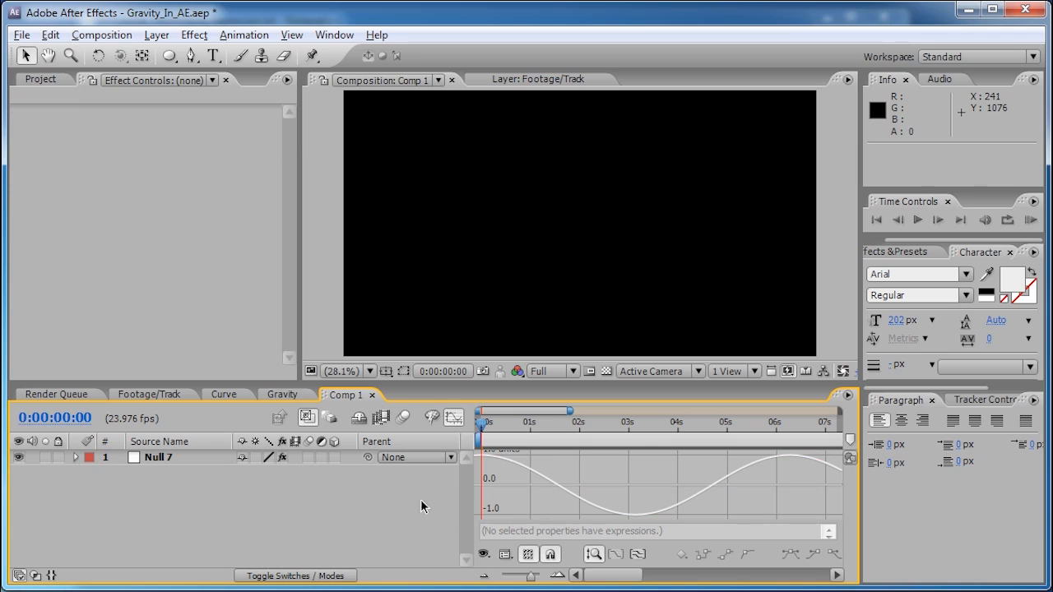
- Adjust the graph zoom and scroll so the cosine wave shows its 1.00 peak near 6 seconds
left_click_drag(530, 576, 516, 576)
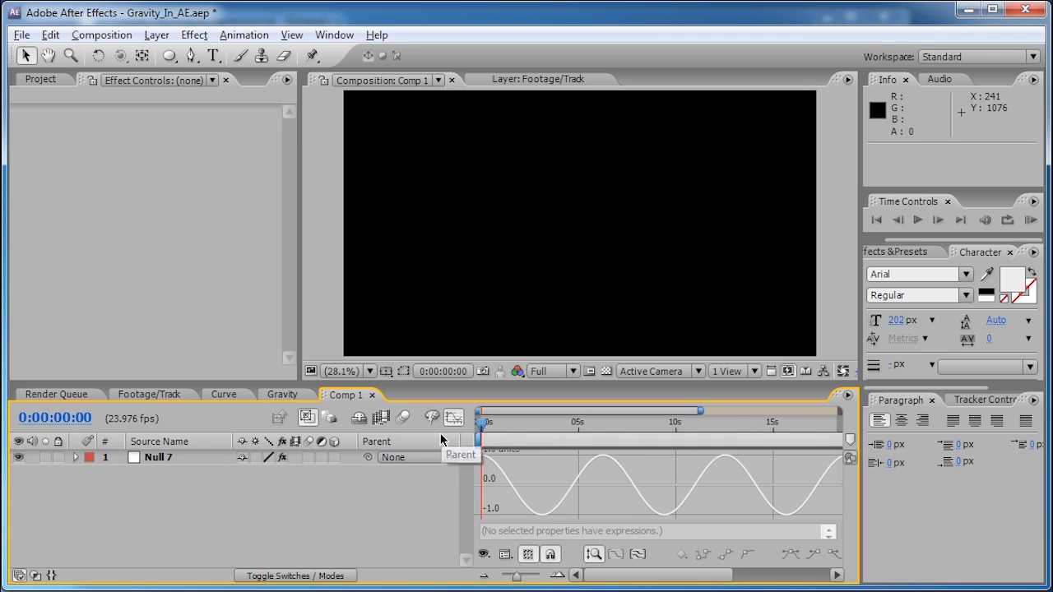
left_click_drag(516, 576, 533, 577)
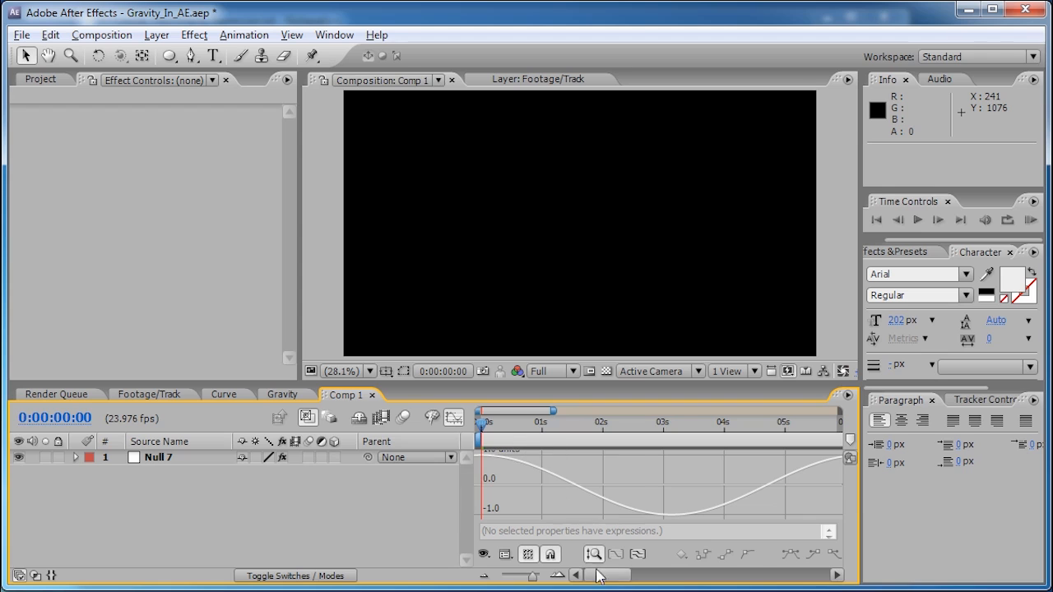
left_click_drag(589, 576, 629, 576)
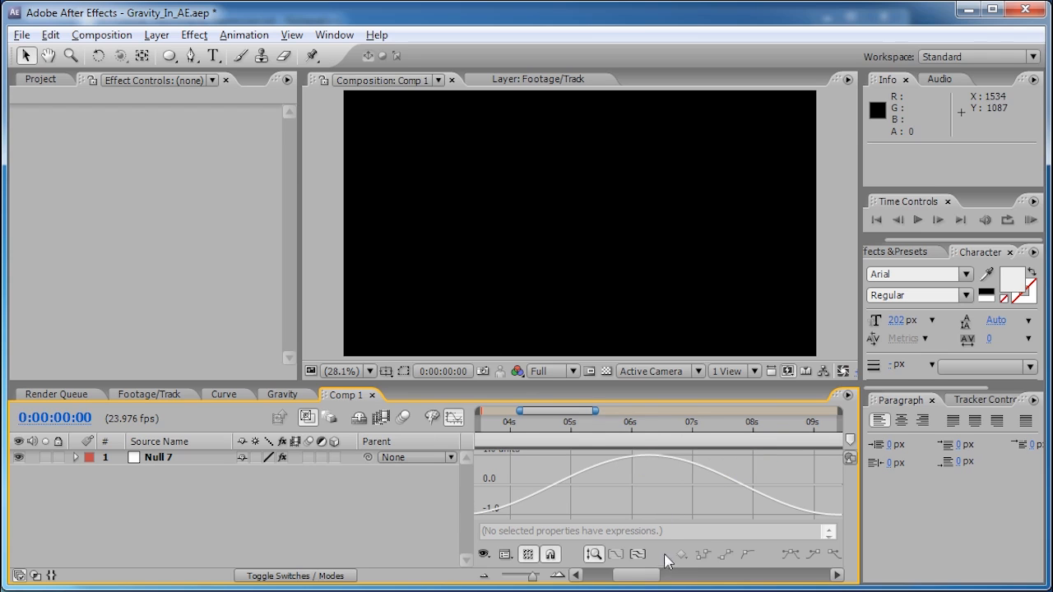
mouse_move(534, 495)
mouse_move(633, 578)
left_mouse_down()
mouse_move(601, 583)
mouse_move(628, 582)
left_mouse_up()
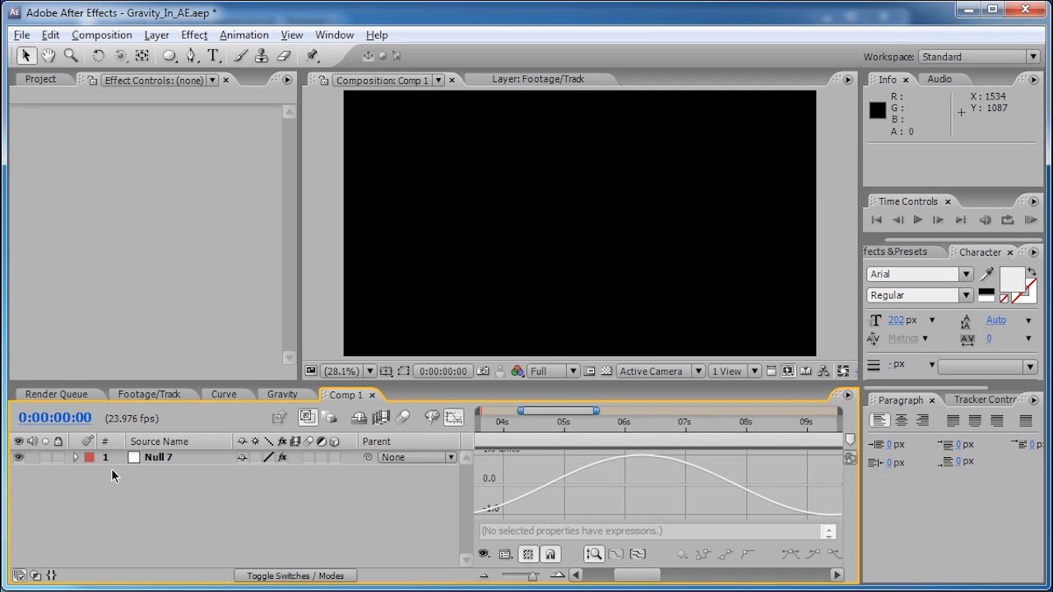
- Insert *2*Math.PI into Null 7's Slider expression so it reads Math.cos(time*2*Math.PI)
left_click(453, 418)
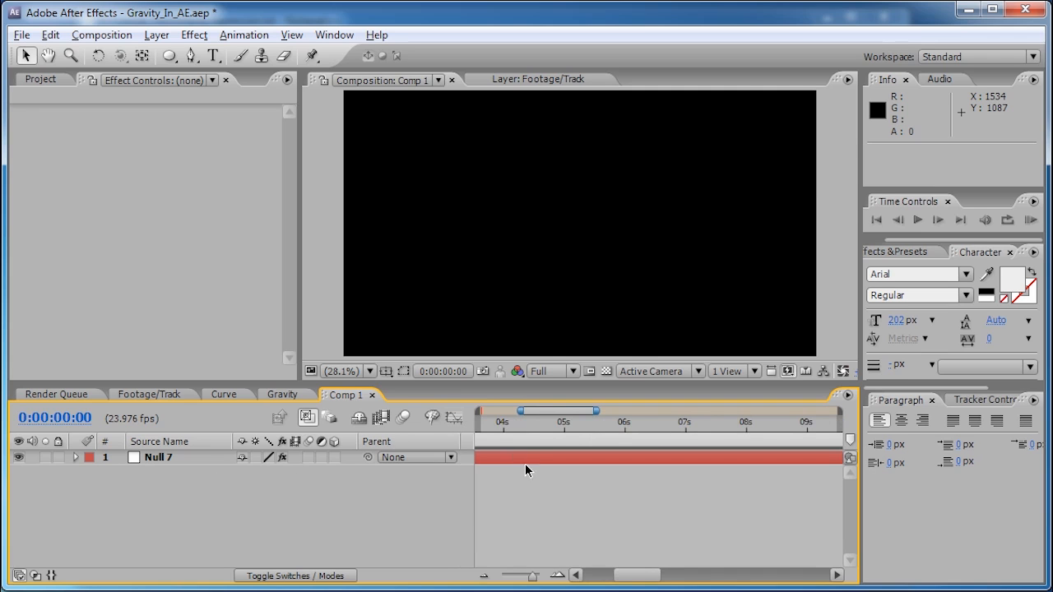
left_click(160, 458)
key("e")
key("e")
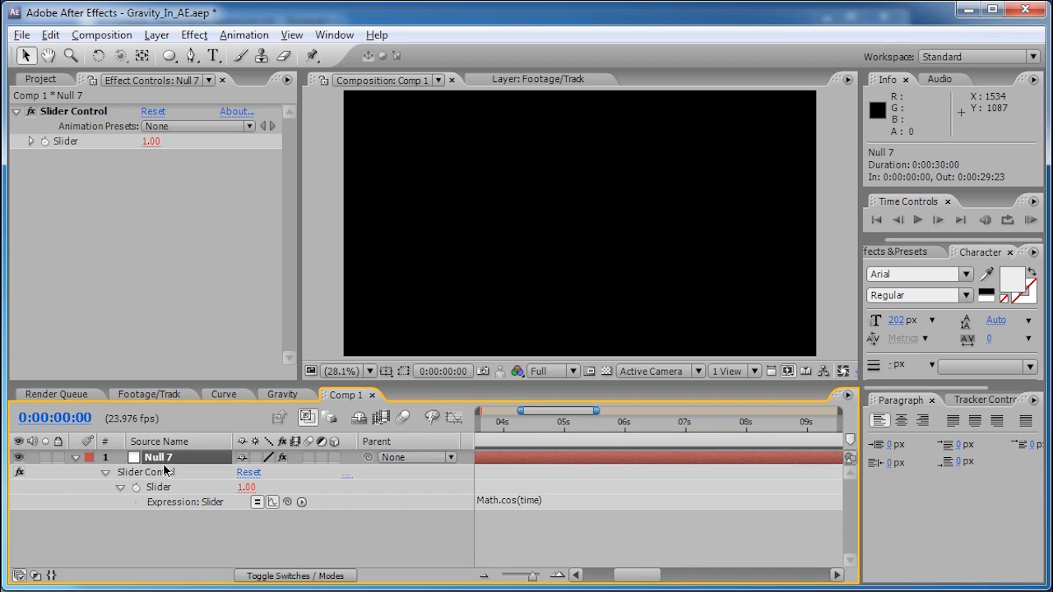
left_click(529, 506)
left_click(540, 503)
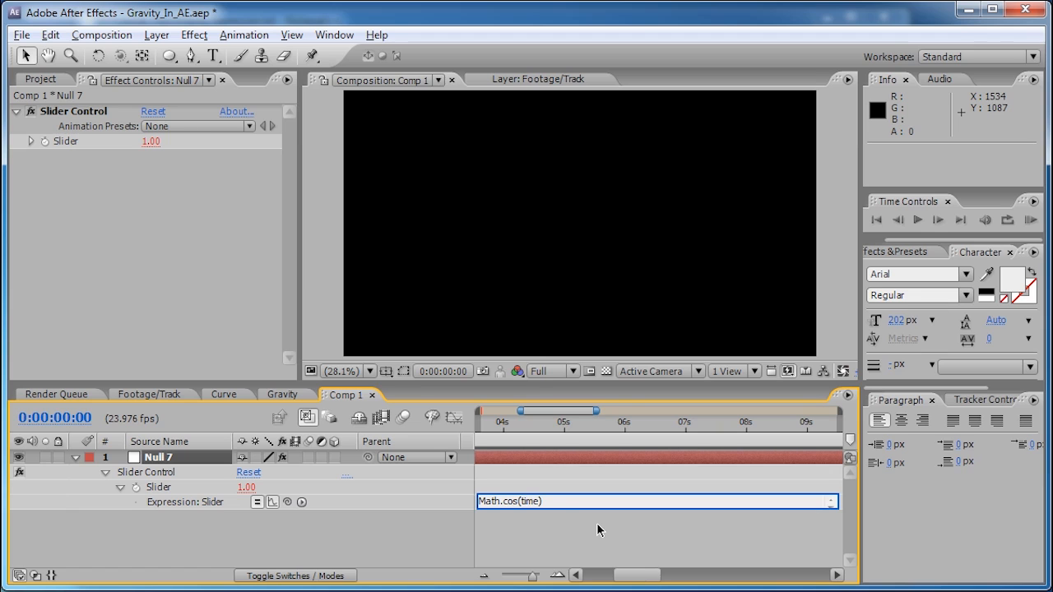
type("*2*")
type("Math")
left_click(579, 422)
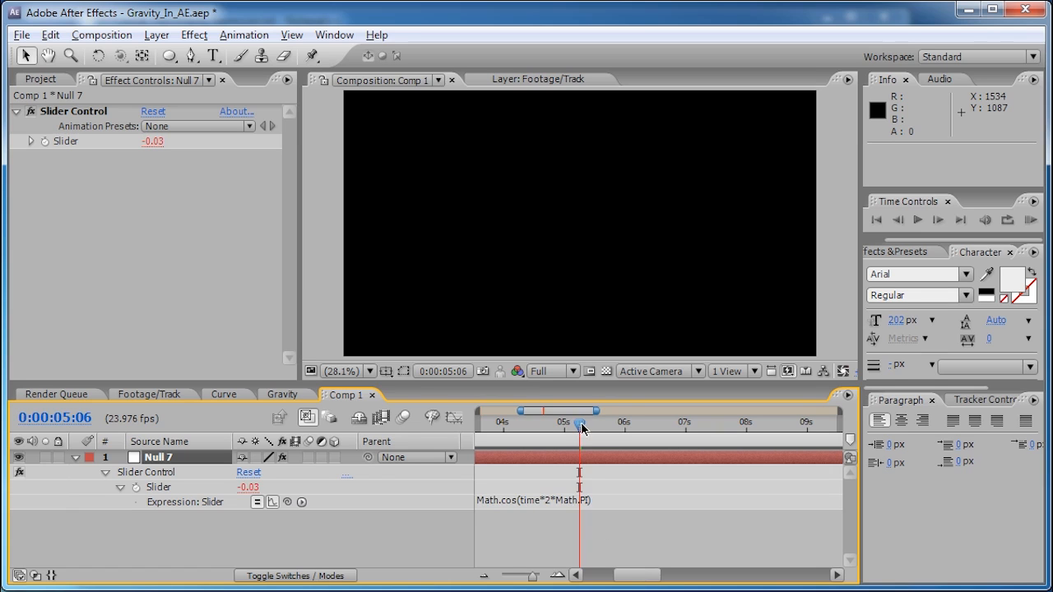
- Graph the Slider's cosine from 0s, zoomed in on time, and scrub to read values like -0.86
left_click(453, 418)
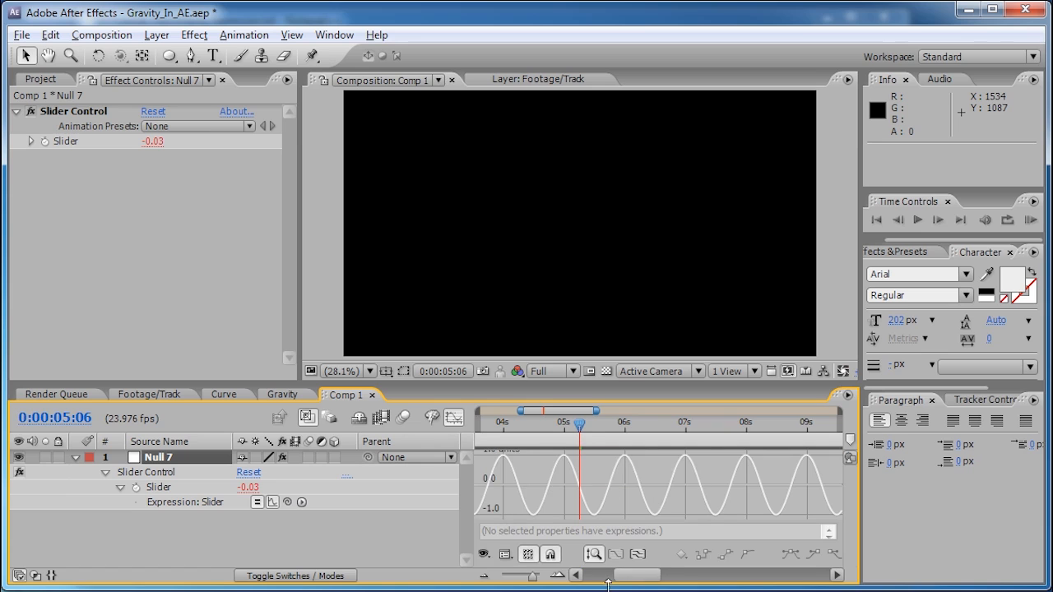
left_click_drag(632, 578, 576, 571)
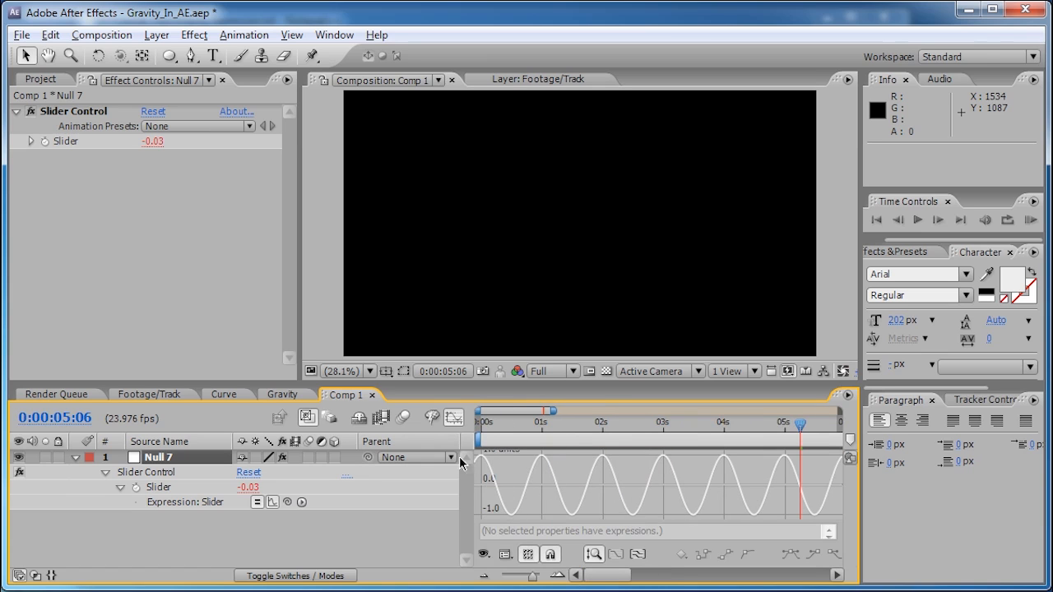
left_click(557, 574)
left_click(597, 580)
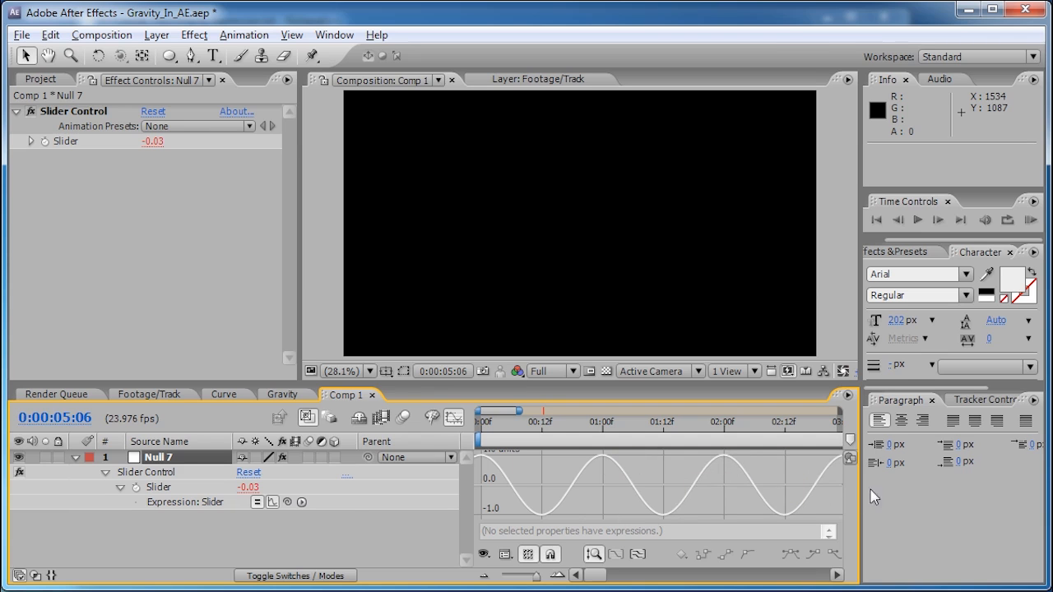
mouse_move(548, 431)
left_mouse_down()
mouse_move(486, 428)
mouse_move(542, 429)
left_mouse_up()
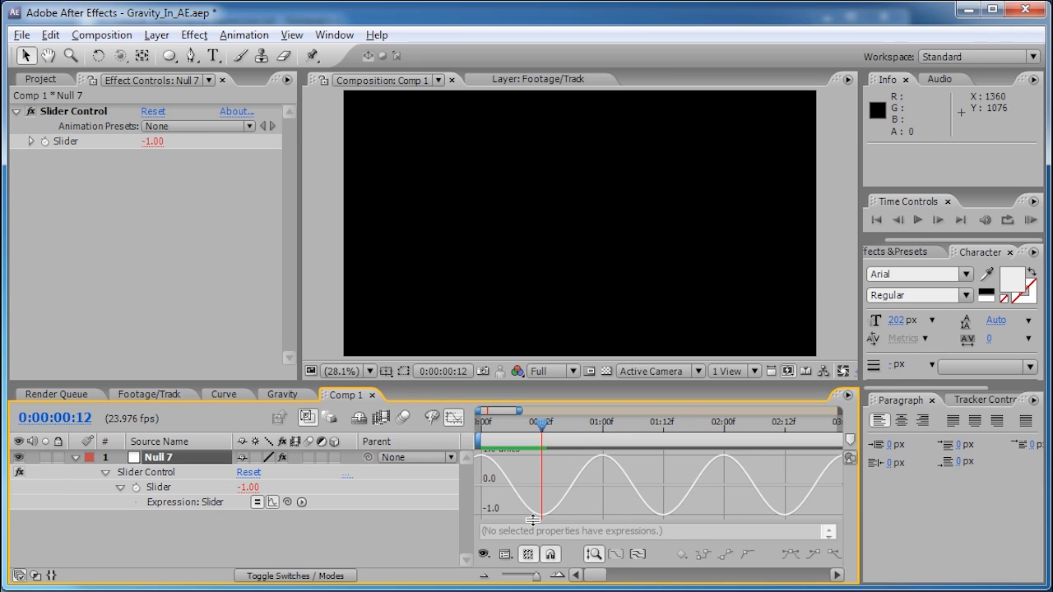
mouse_move(543, 432)
left_mouse_down()
mouse_move(484, 425)
mouse_move(552, 425)
left_mouse_up()
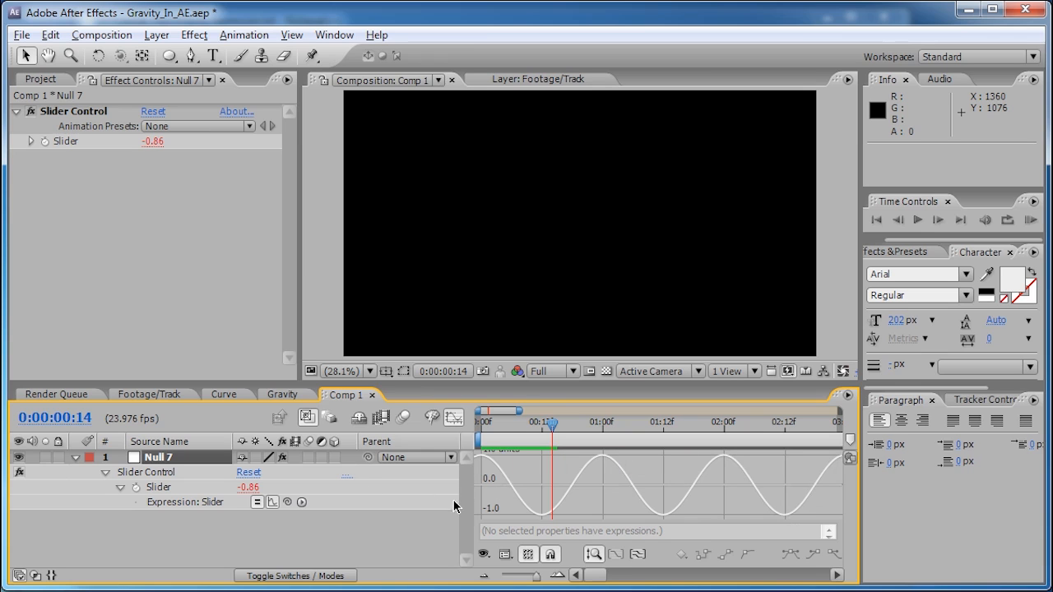
- Wrap the Slider expression in Math.abs( ) to get Math.abs(Math.cos(time*2*Math.PI))
left_click(457, 421)
left_click(502, 502)
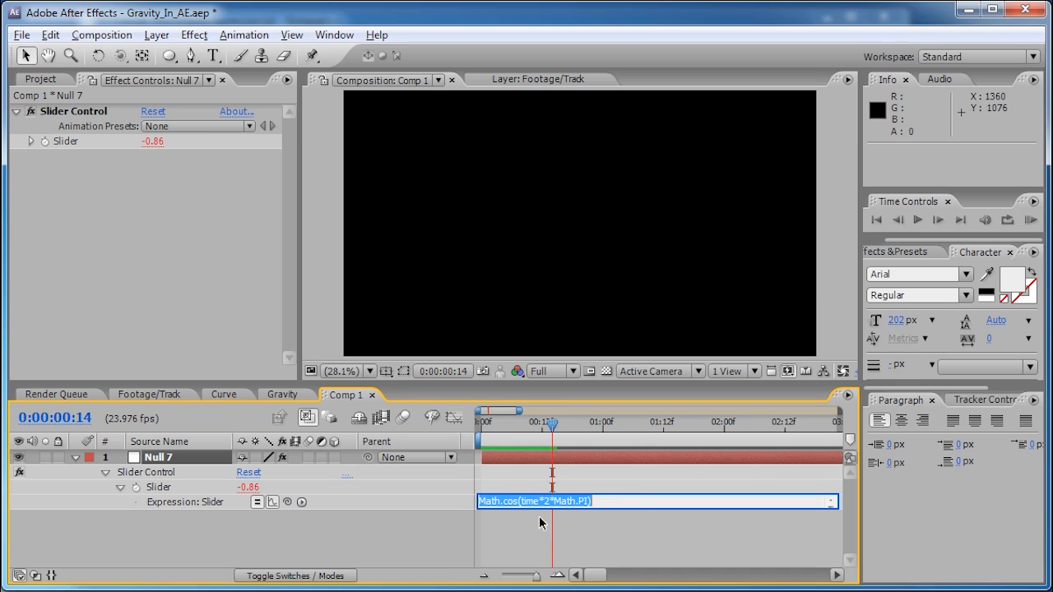
left_click(618, 497)
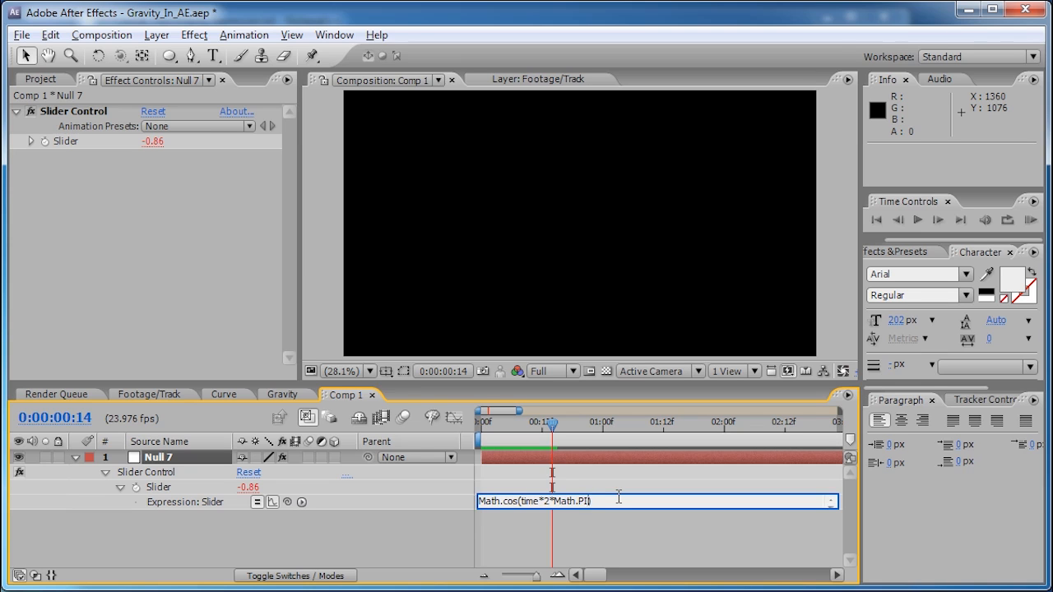
key("Home")
type("Math.")
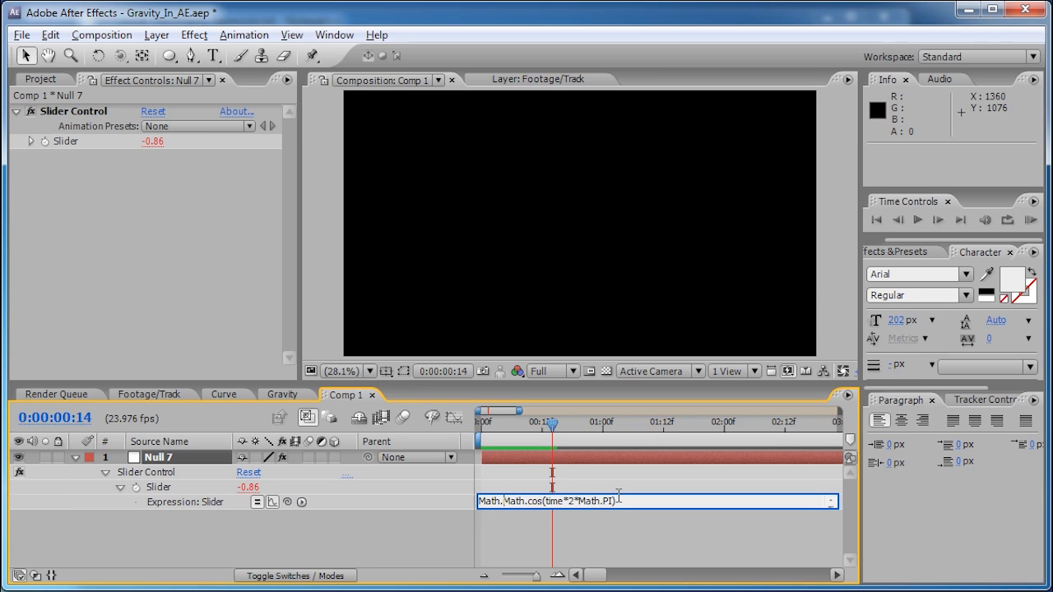
type("abs")
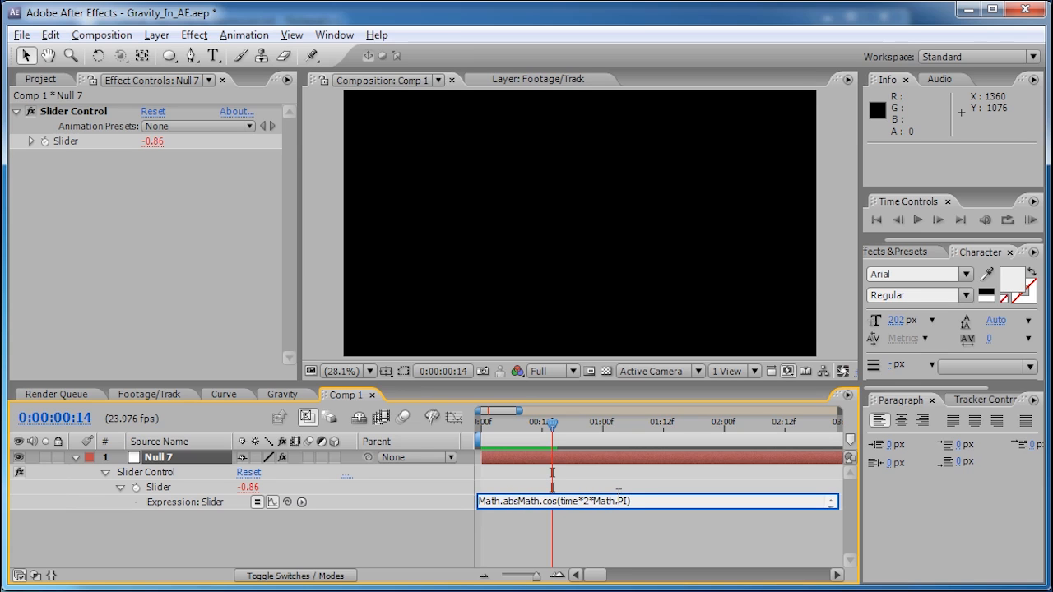
type("(")
left_click(538, 425)
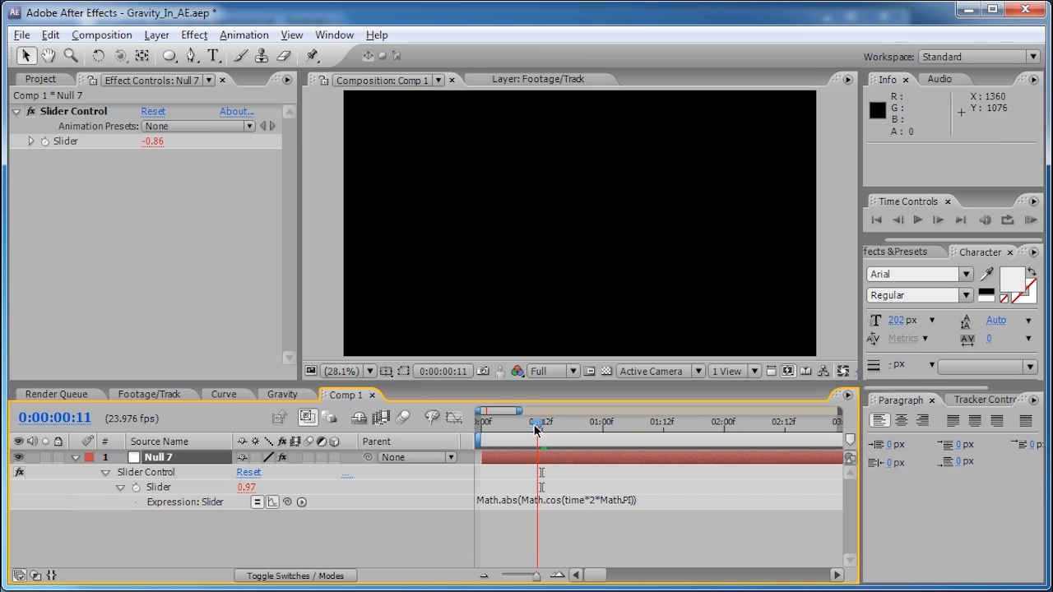
- Graph the absolute-value curve and scrub the first frames to watch the positive arches
left_click(454, 418)
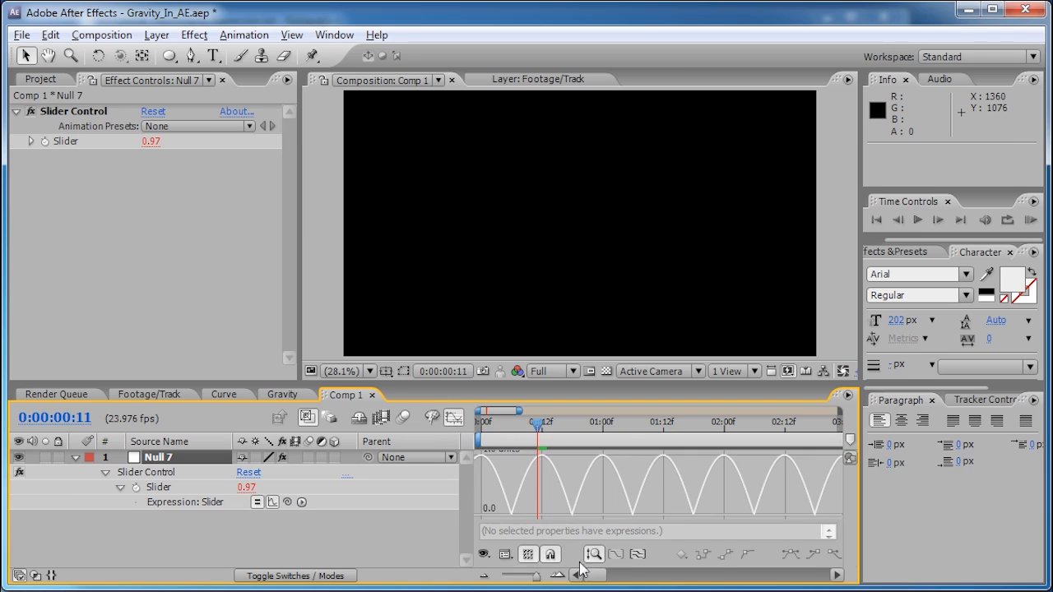
left_click(519, 425)
left_click_drag(518, 426, 483, 466)
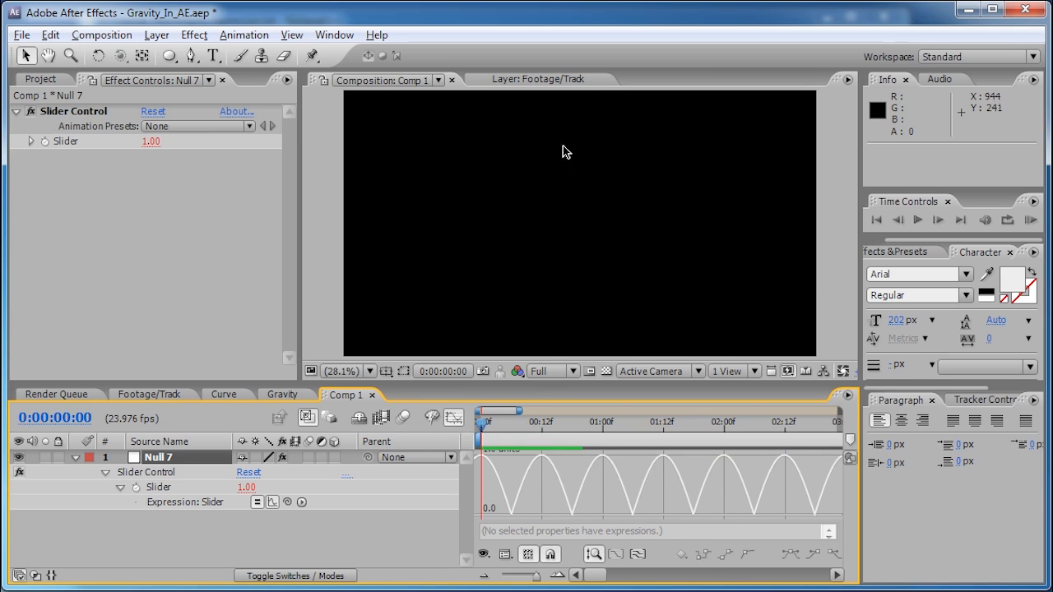
left_click(288, 396)
left_click(224, 395)
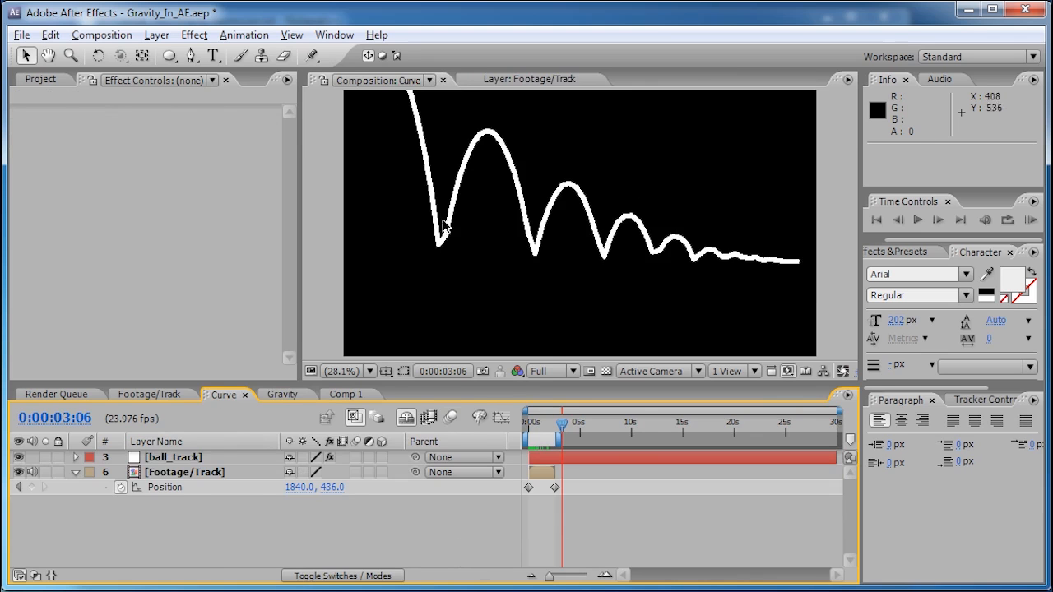
left_click(346, 395)
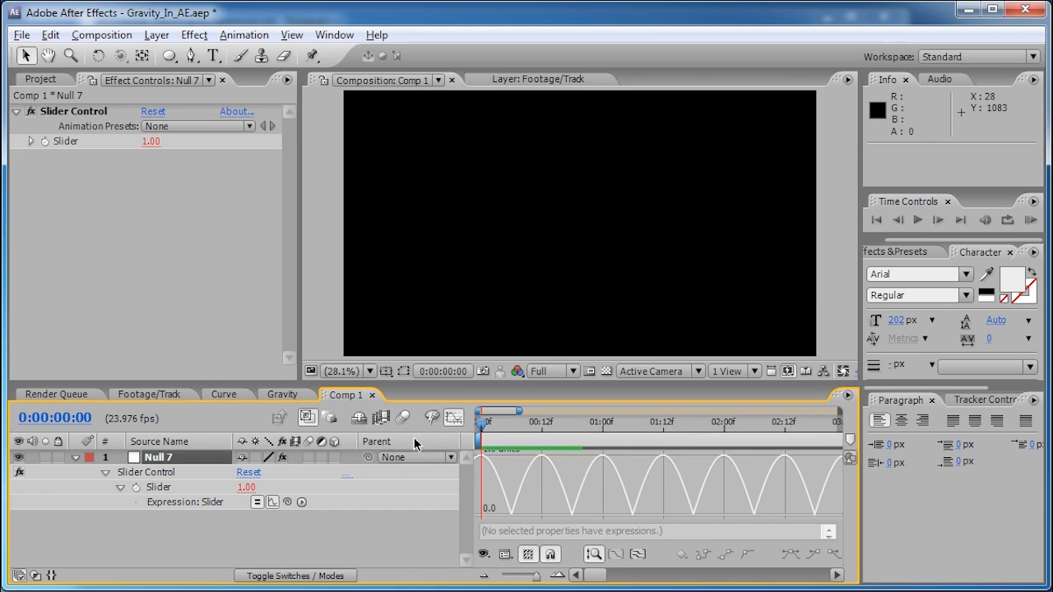
left_click(220, 395)
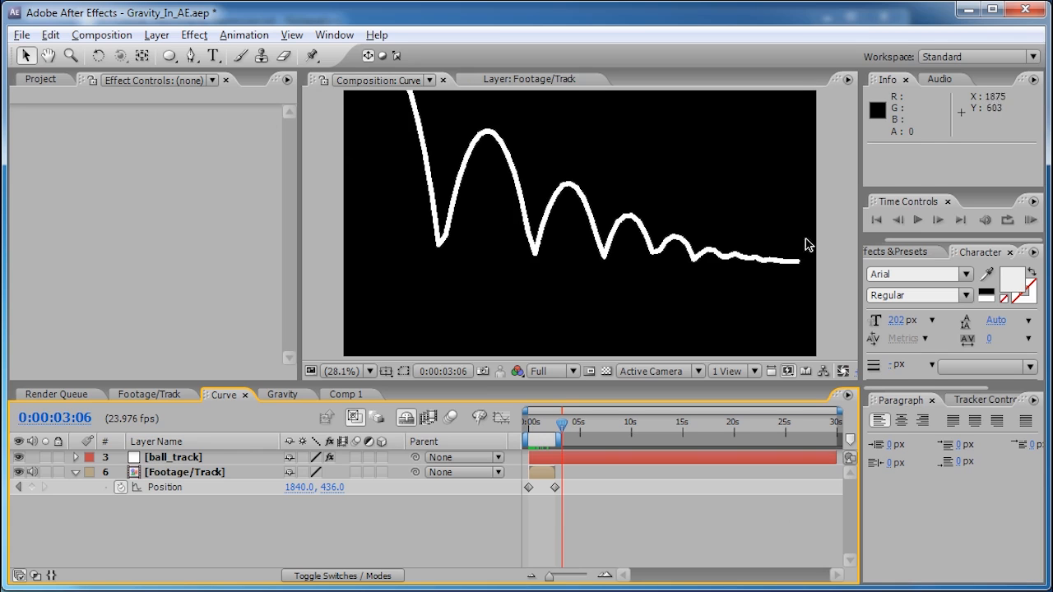
scroll(418, 102, "down", 1)
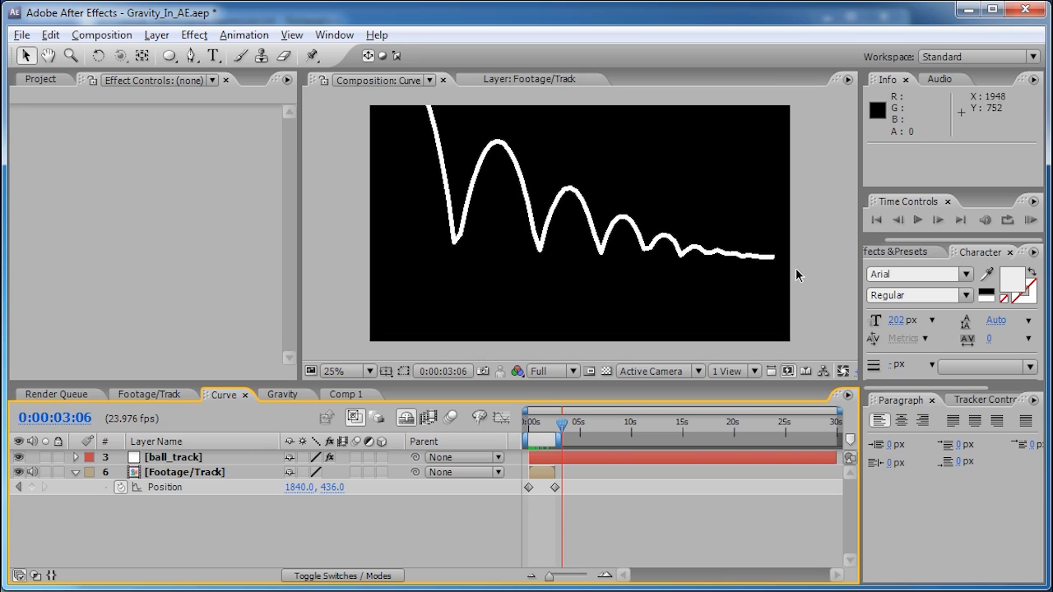
left_click(347, 396)
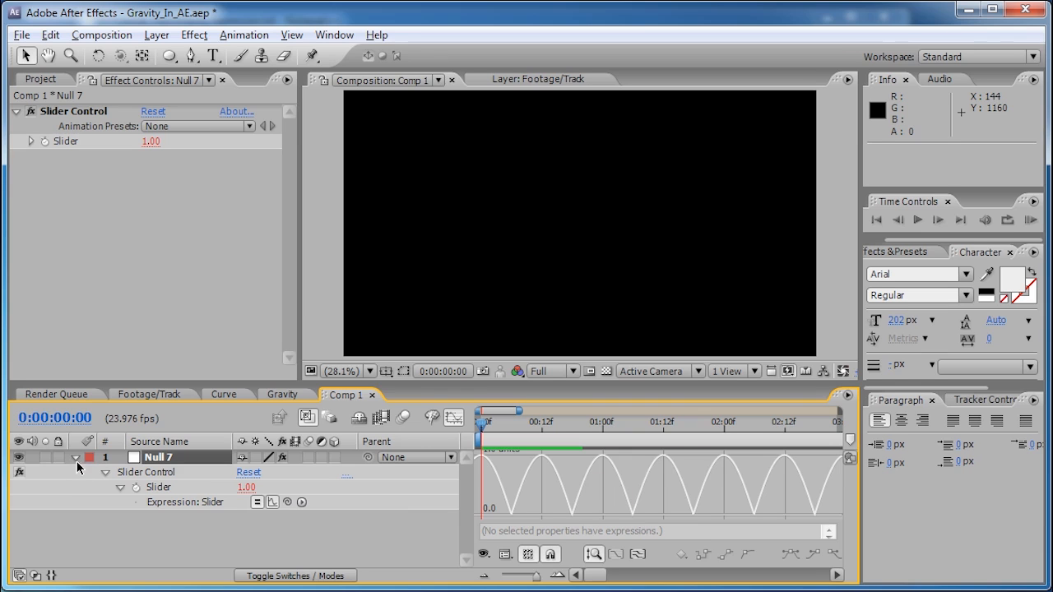
- Duplicate Null 7, stop graphing the original's Slider expression, and hide the original layer
left_click(75, 458)
left_click(165, 458)
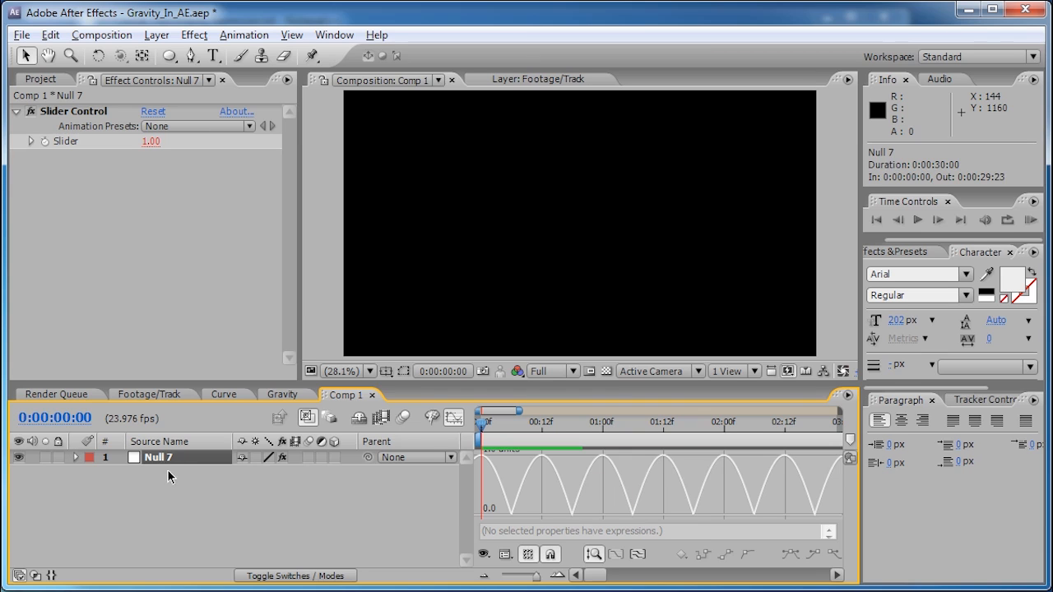
key("ctrl+d")
left_click(171, 474)
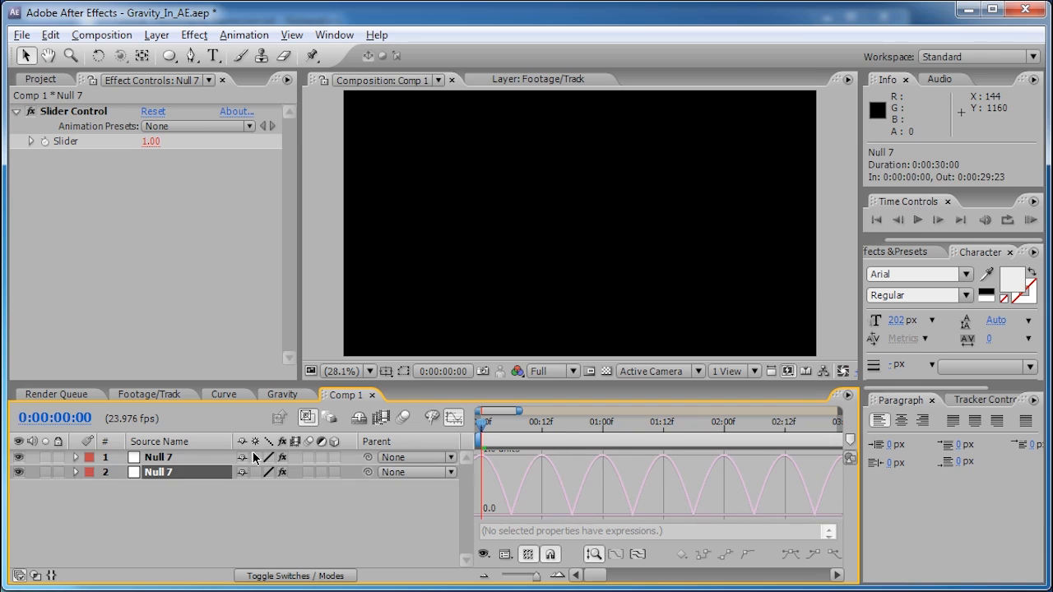
left_click(179, 459)
key("e")
key("e")
left_click(273, 503)
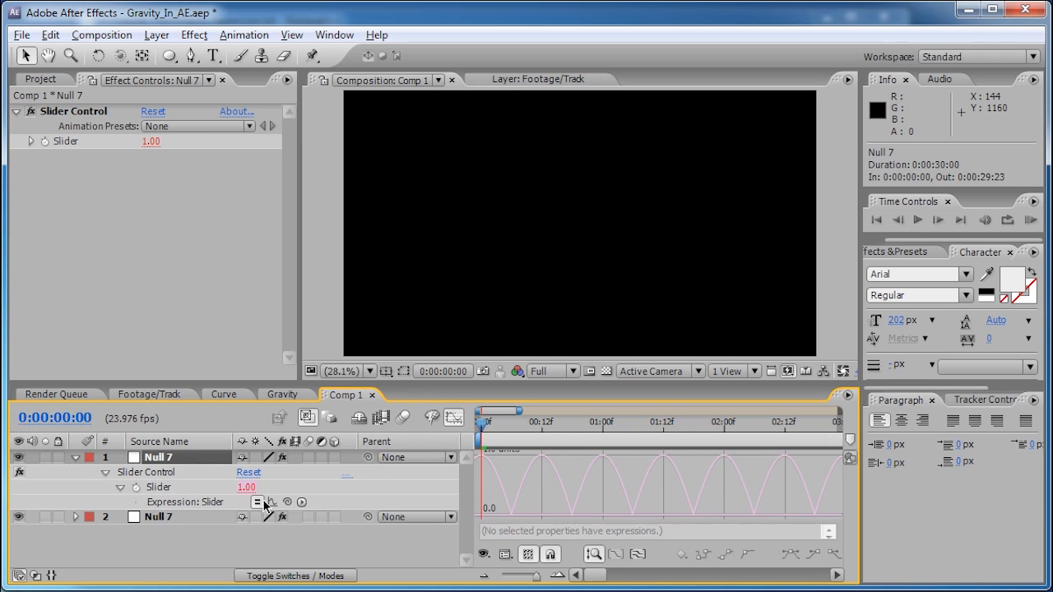
left_click(75, 459)
left_click(19, 457)
- Replace the duplicate Null 7's Slider expression with Math.exp(time)
left_click(180, 474)
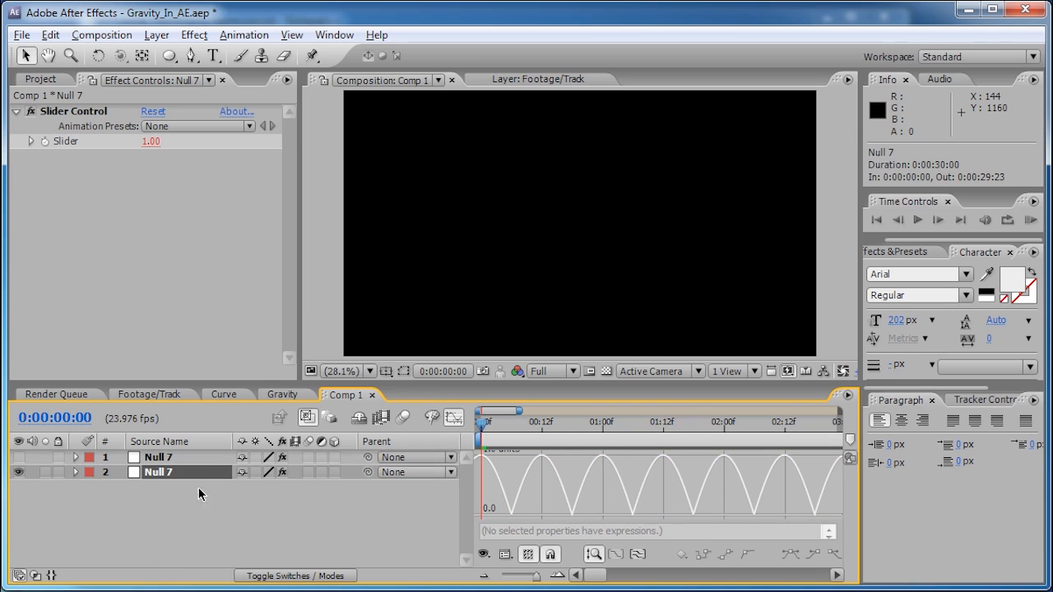
left_click(453, 417)
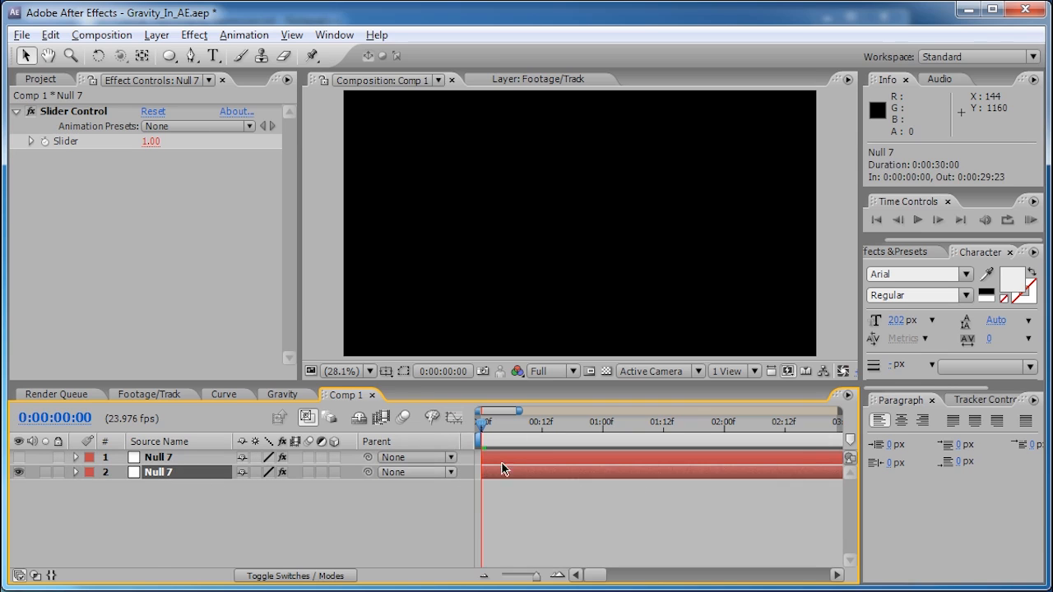
key("e")
key("e")
left_click(631, 516)
key("BackSpace")
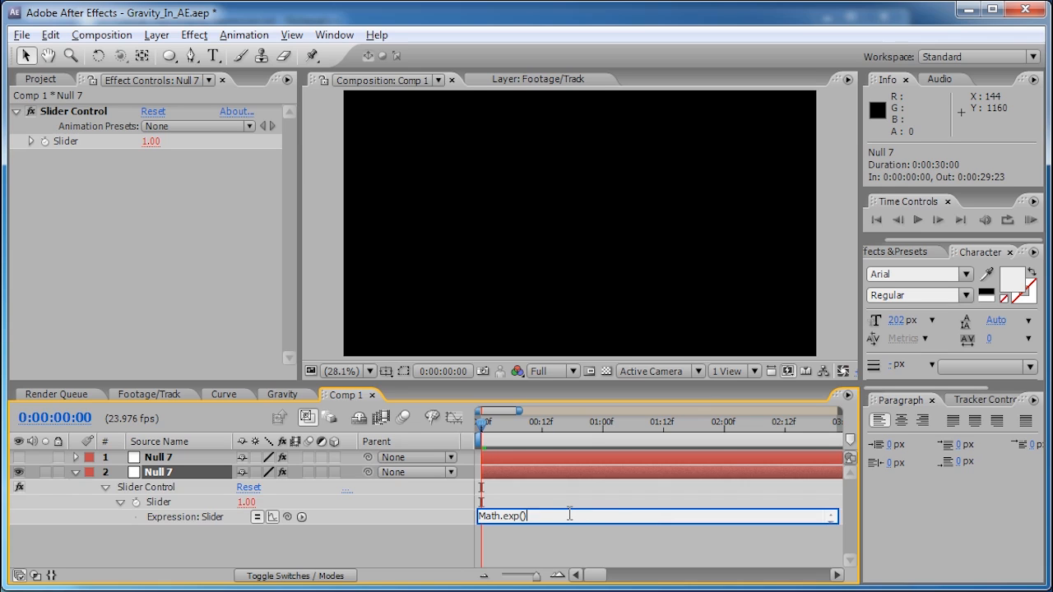
type("time")
left_click(484, 428)
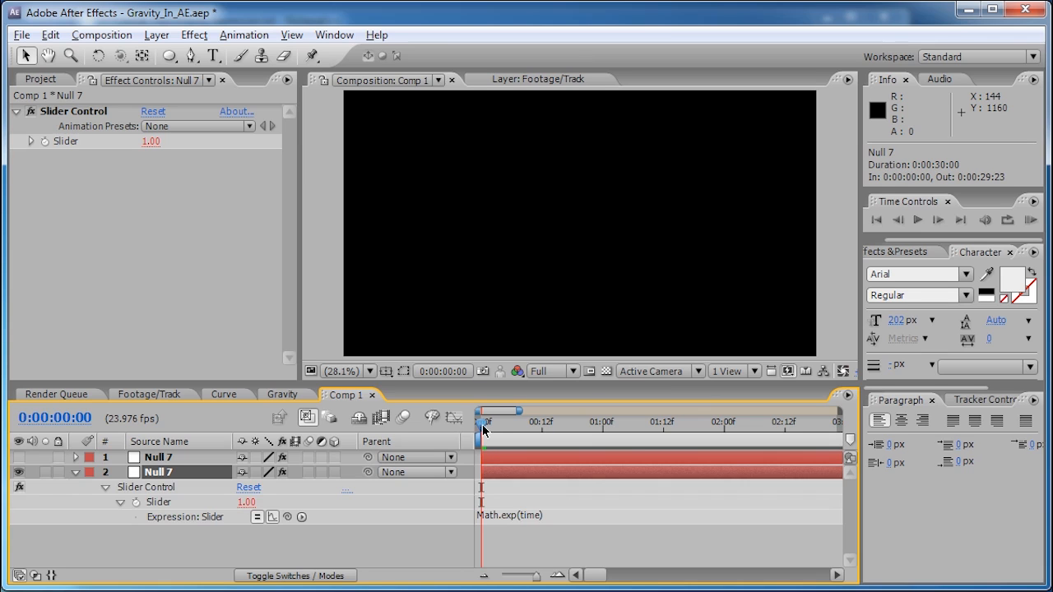
- Graph the exponential curve and scrub forward to watch it rise past 3.64
left_click(453, 418)
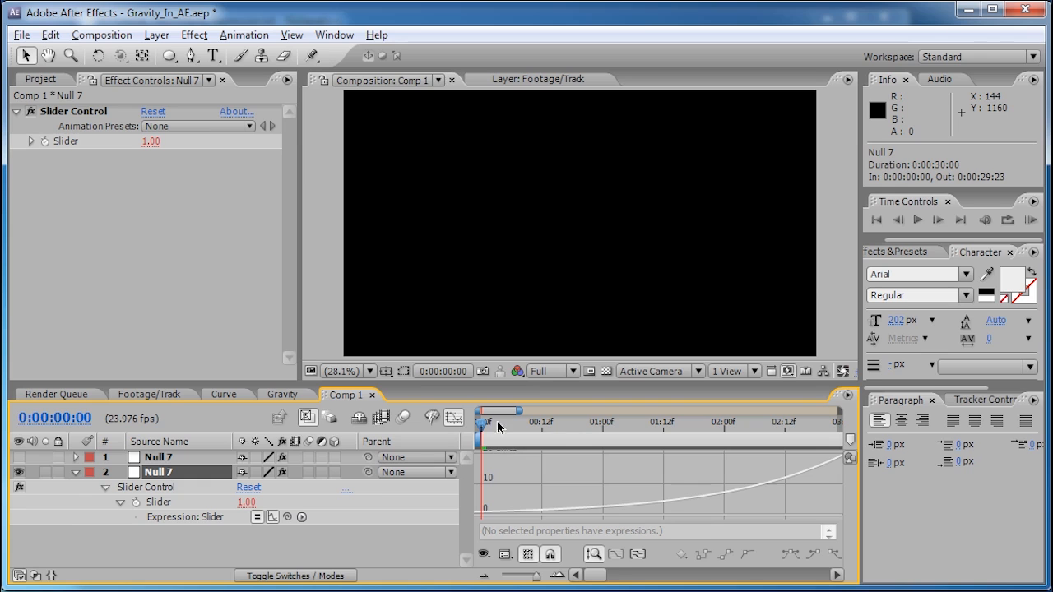
left_click_drag(483, 426, 637, 433)
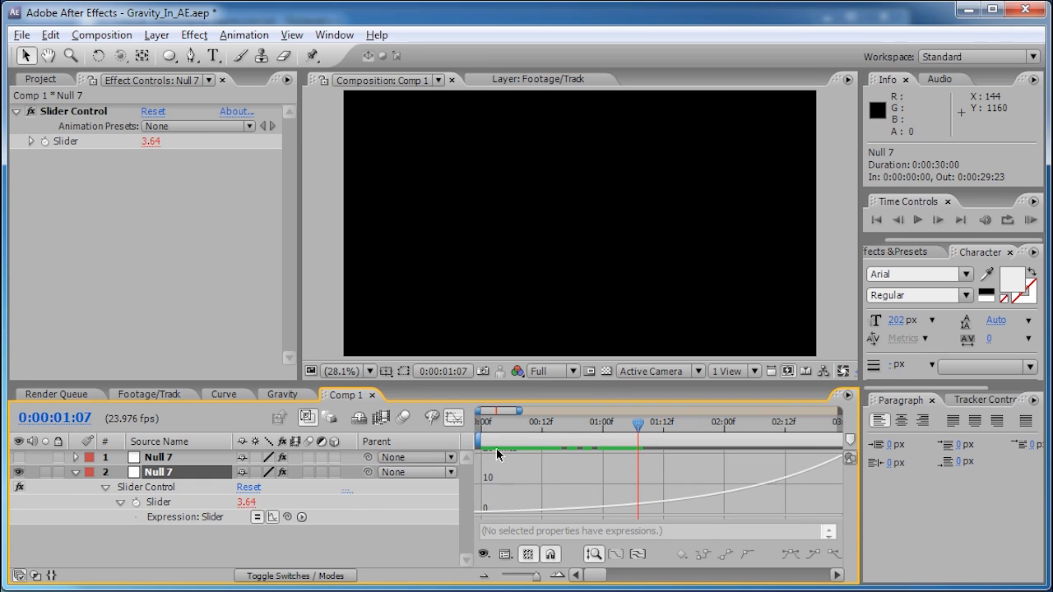
left_click(454, 421)
- Add a minus sign so the Slider expression reads Math.exp(-time)
left_click(520, 515)
left_click(520, 515)
type("-time)")
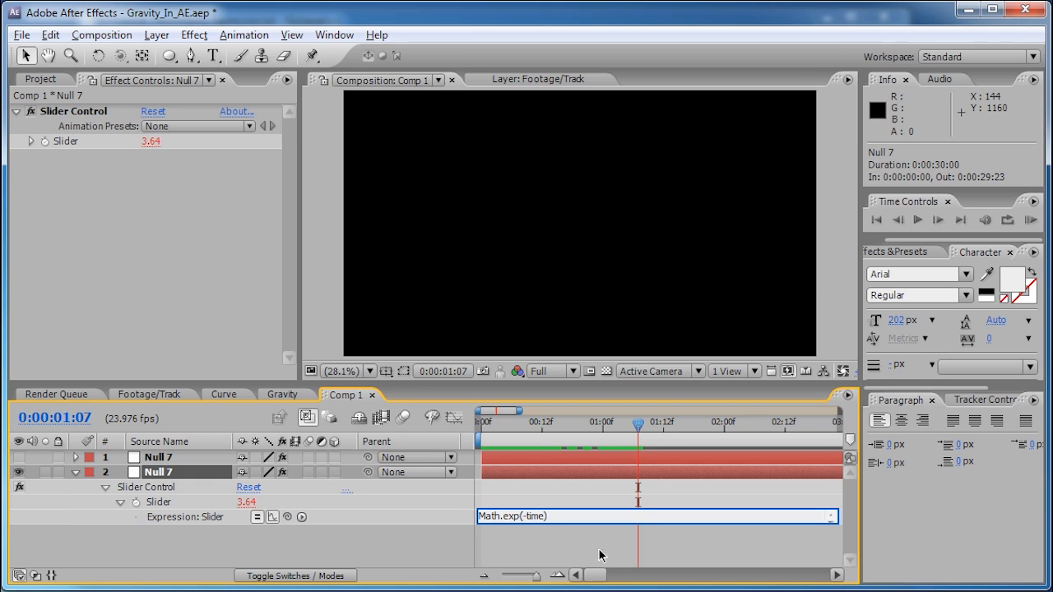
- Graph the decaying value, scrub to 0:00:01:08, and compare with the Curve composition
left_click(455, 419)
left_click_drag(568, 421, 749, 422)
left_click_drag(480, 426, 644, 427)
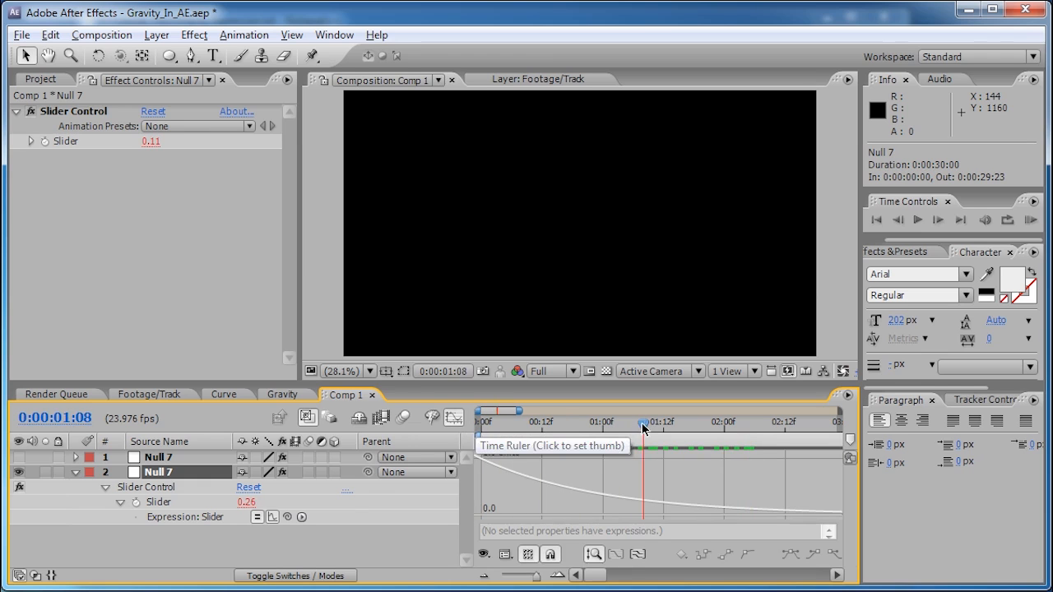
left_click(225, 395)
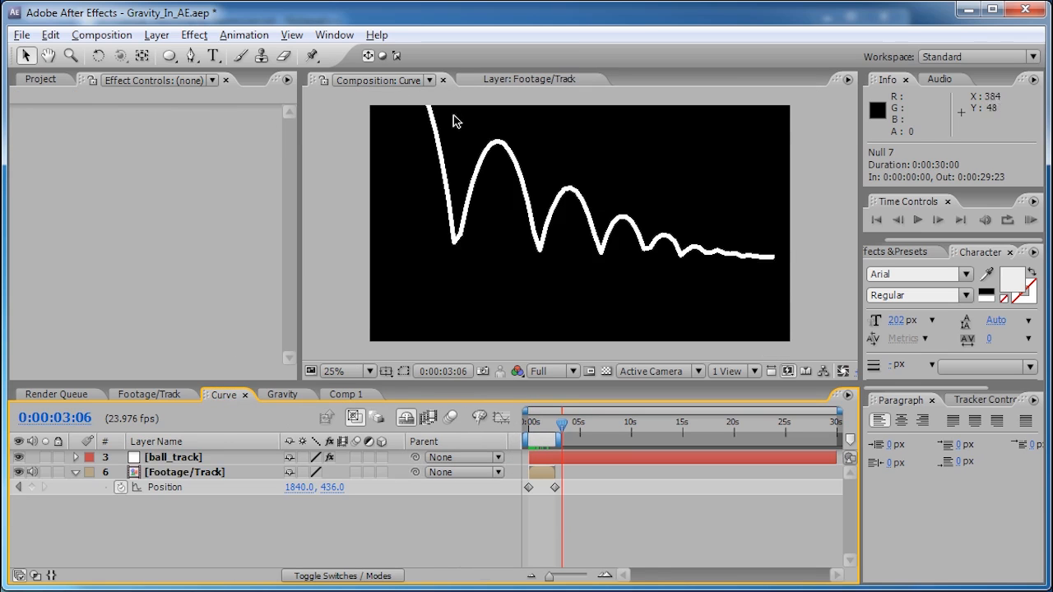
left_click(346, 395)
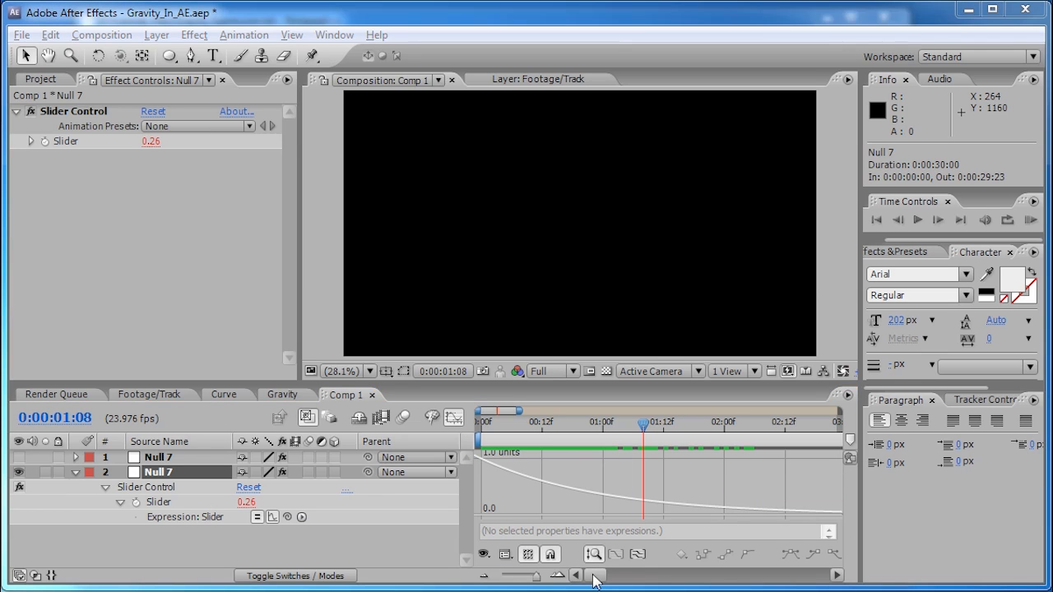
- Zoom the graph around five seconds and scrub to watch the value sink to 0.00
left_click_drag(597, 581, 638, 582)
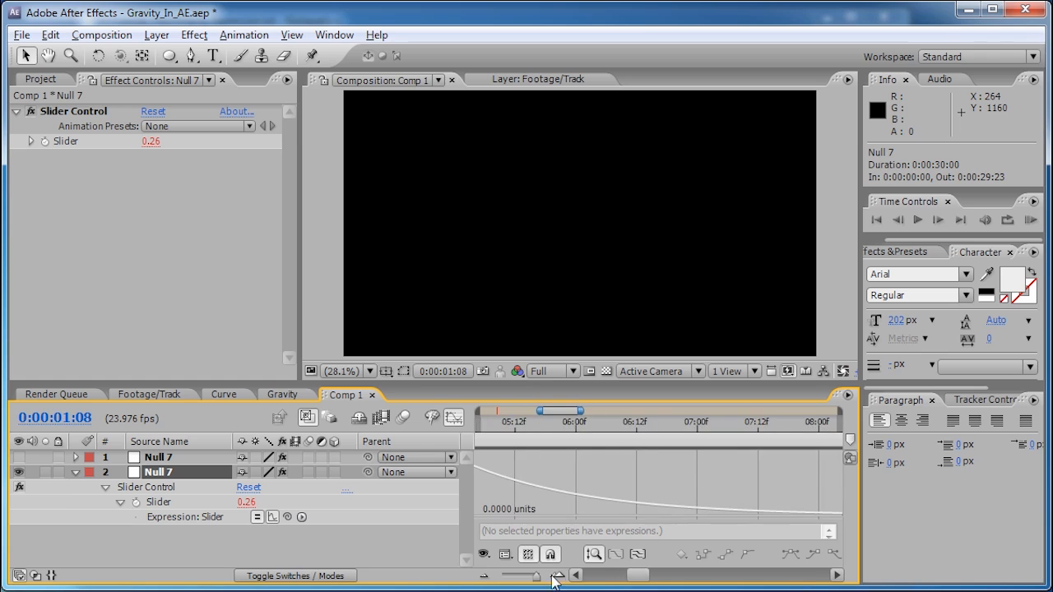
mouse_move(536, 576)
left_mouse_down()
mouse_move(510, 580)
mouse_move(521, 580)
left_mouse_up()
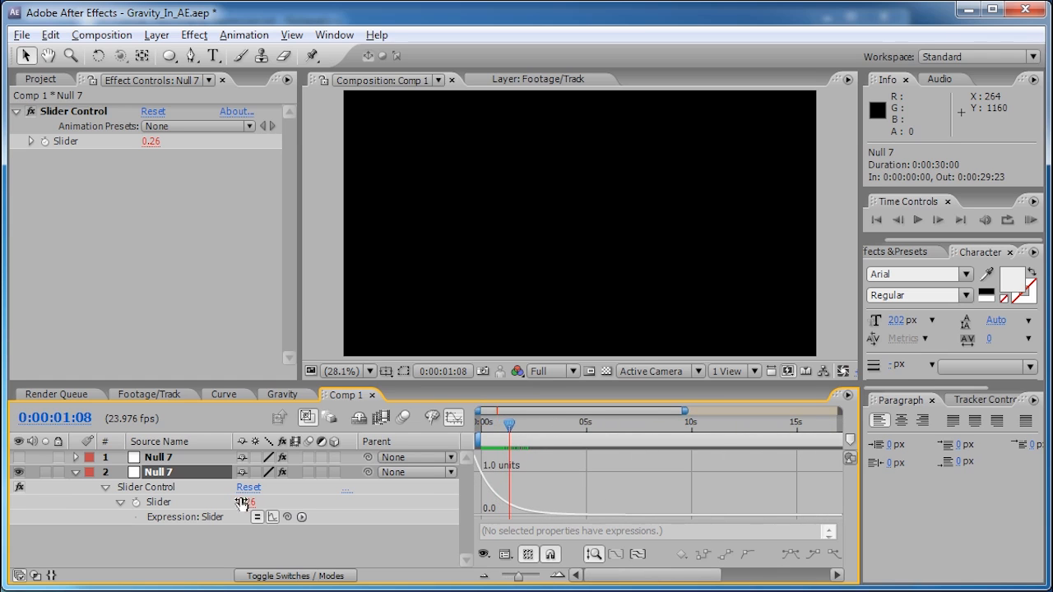
left_click_drag(511, 431, 599, 429)
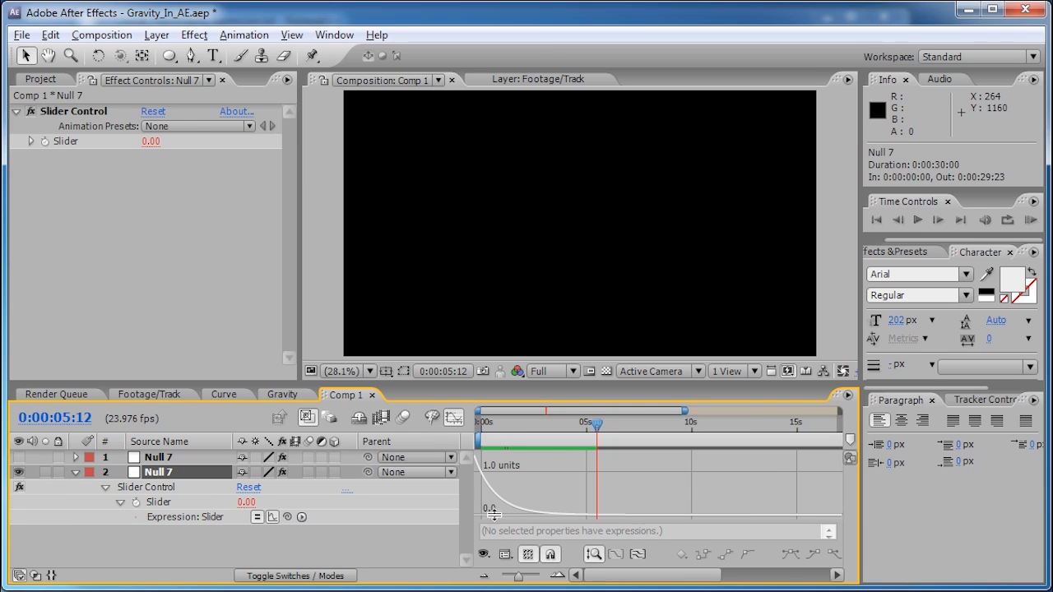
left_click(248, 502)
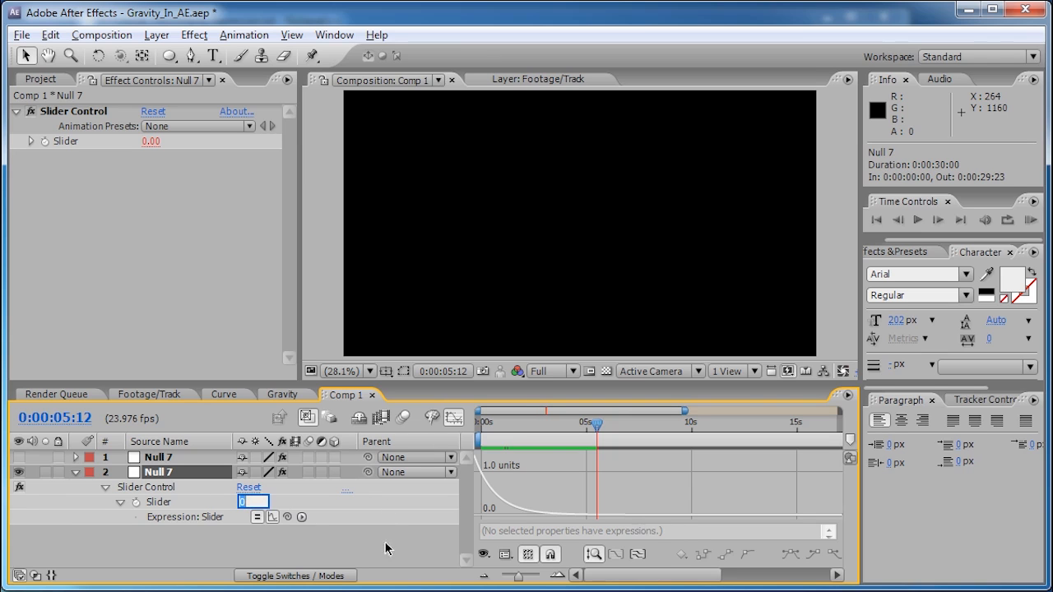
left_click(556, 576)
left_click(556, 576)
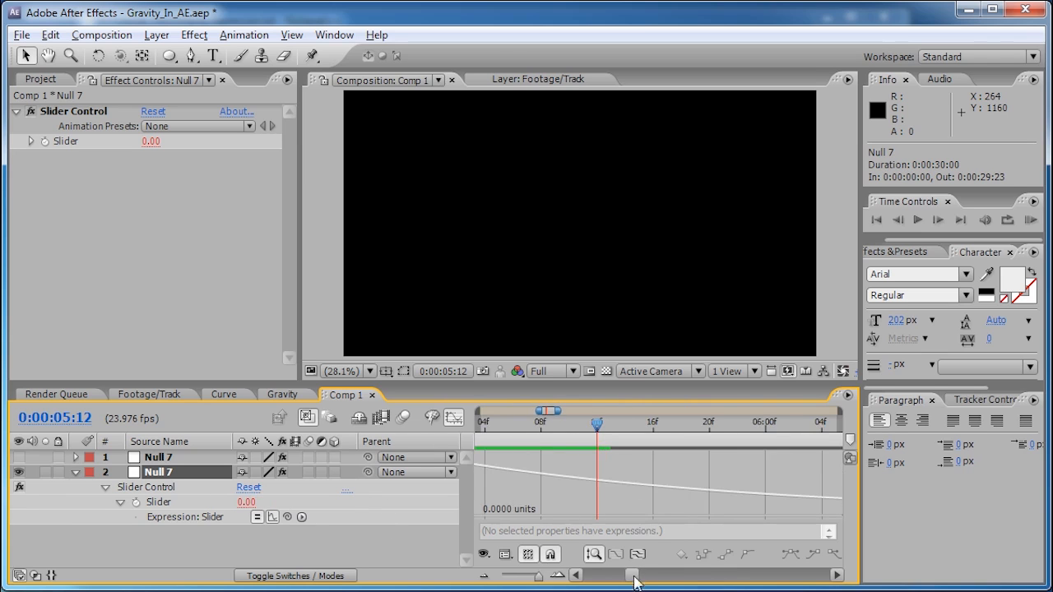
left_click_drag(635, 576, 646, 576)
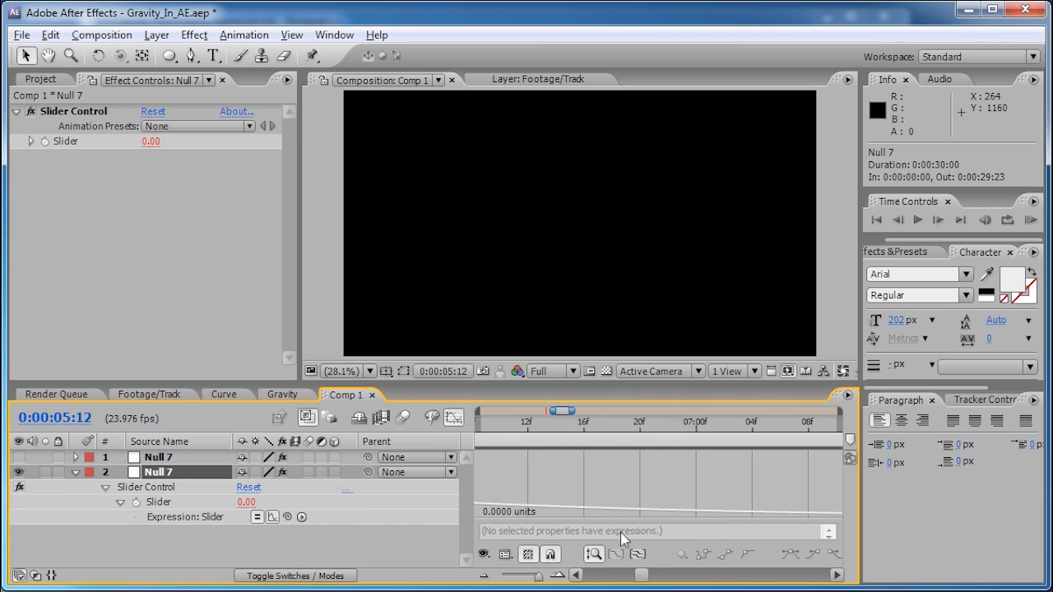
left_click_drag(537, 577, 525, 578)
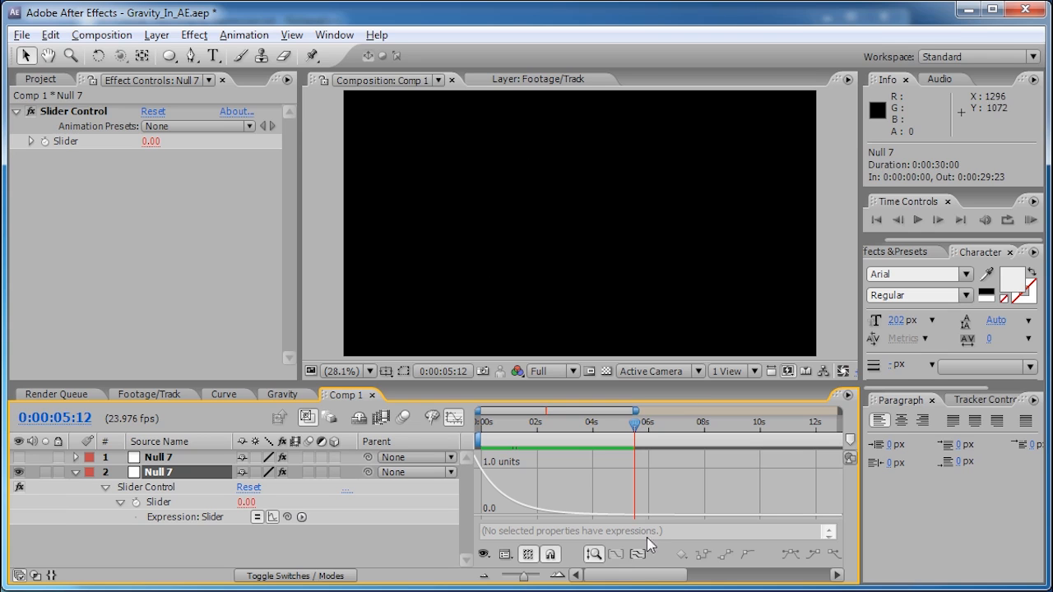
mouse_move(601, 573)
left_mouse_down()
mouse_move(610, 573)
mouse_move(589, 571)
left_mouse_up()
- Zoom in near five seconds and step frames from 0:00:05:03 until Slider reads 0.00
key("minus")
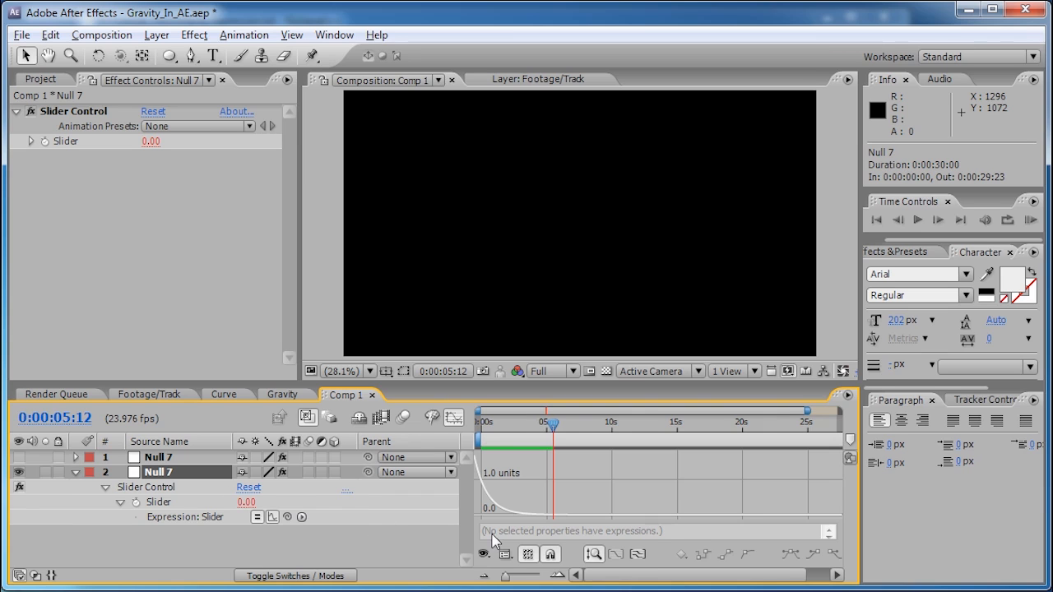
key("minus")
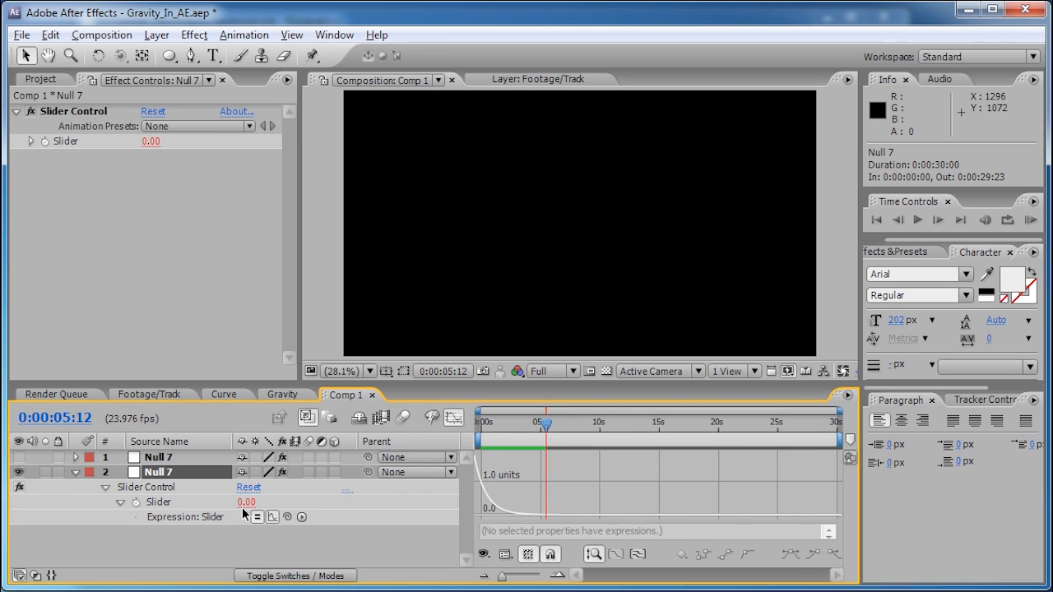
left_click(558, 576)
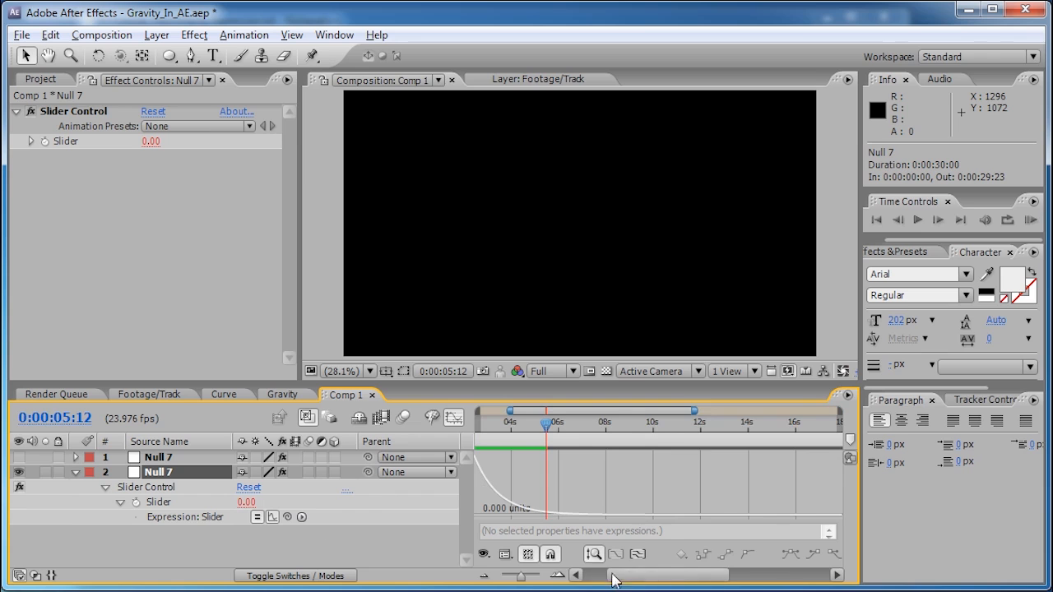
left_click(559, 576)
left_click(559, 576)
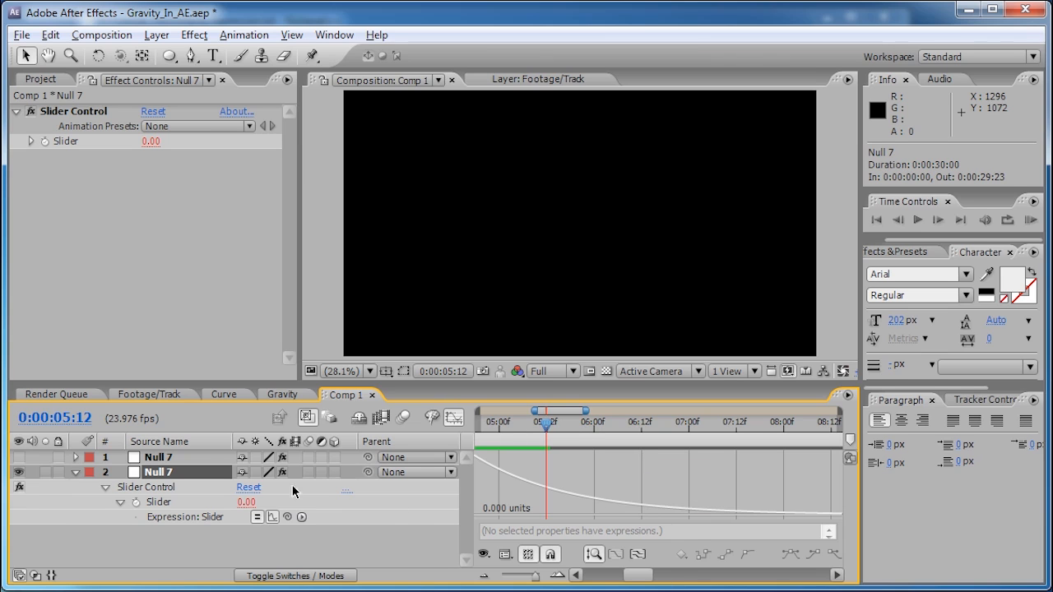
left_click_drag(639, 578, 635, 576)
left_click_drag(587, 427, 551, 432)
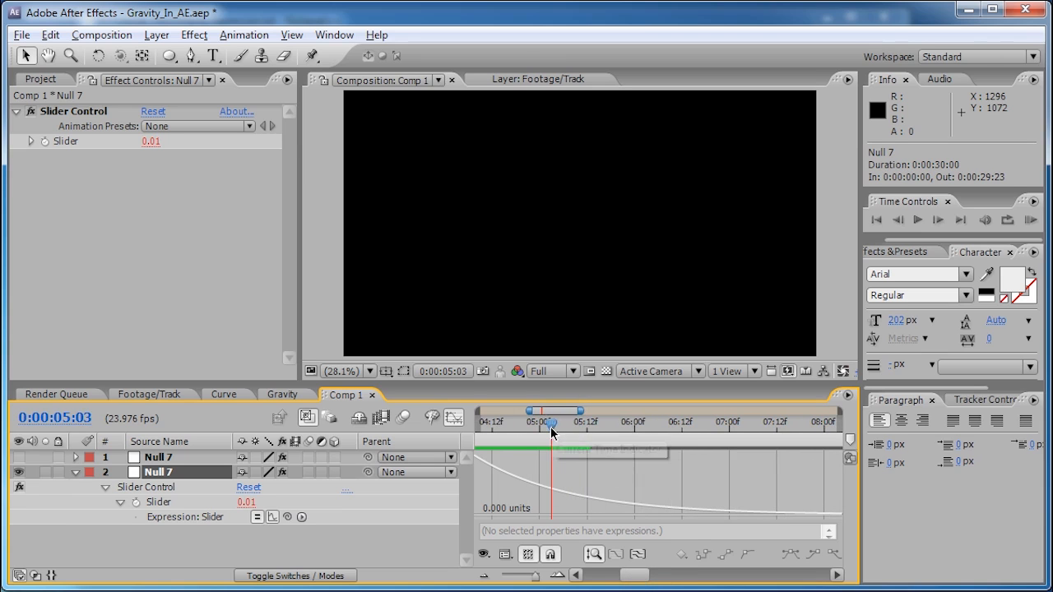
key("Page_Down")
key("Page_Down")
key("Page_Down")
key("Page_Down")
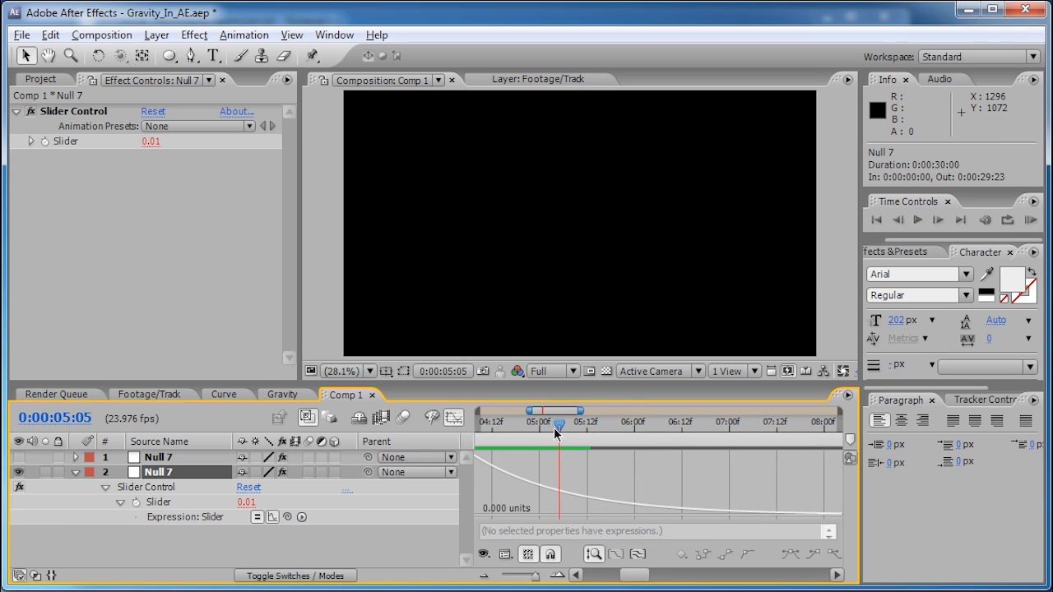
key("Page_Down")
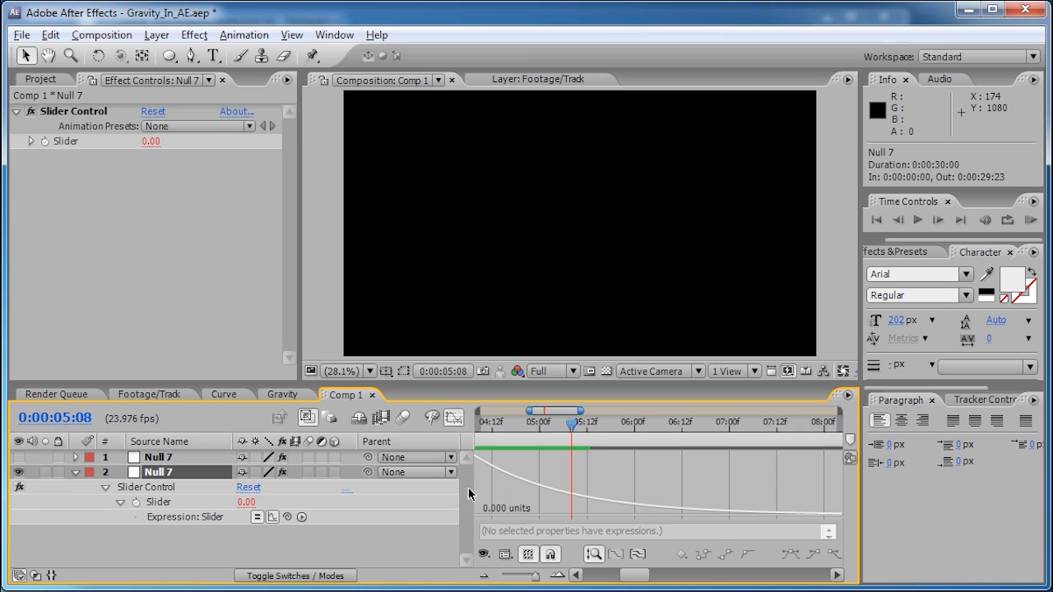
- Change the Slider expression to Math.exp(-time*5.3)
left_click(453, 420)
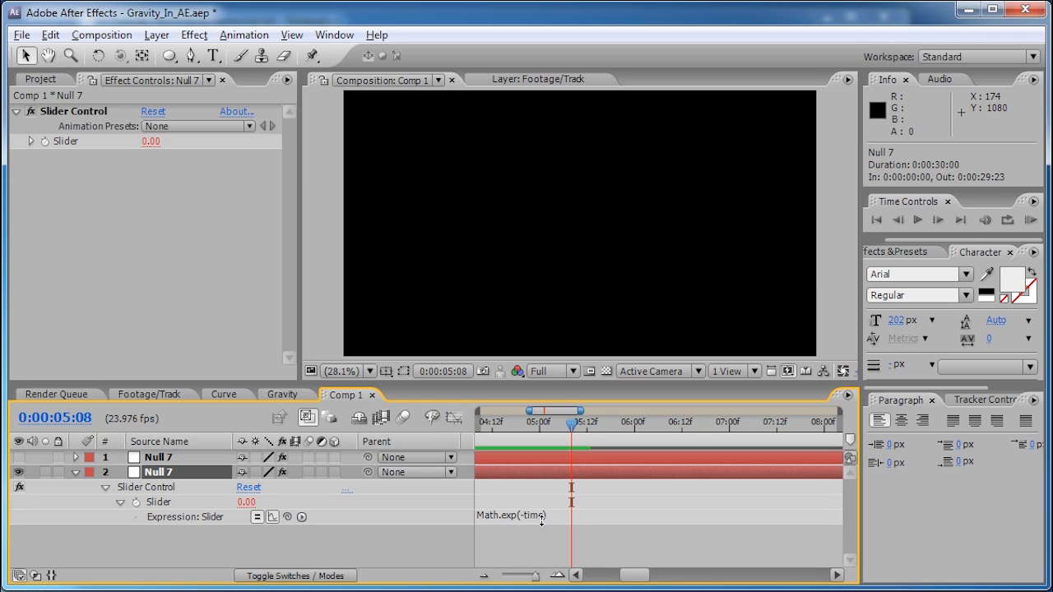
left_click(534, 516)
left_click(542, 516)
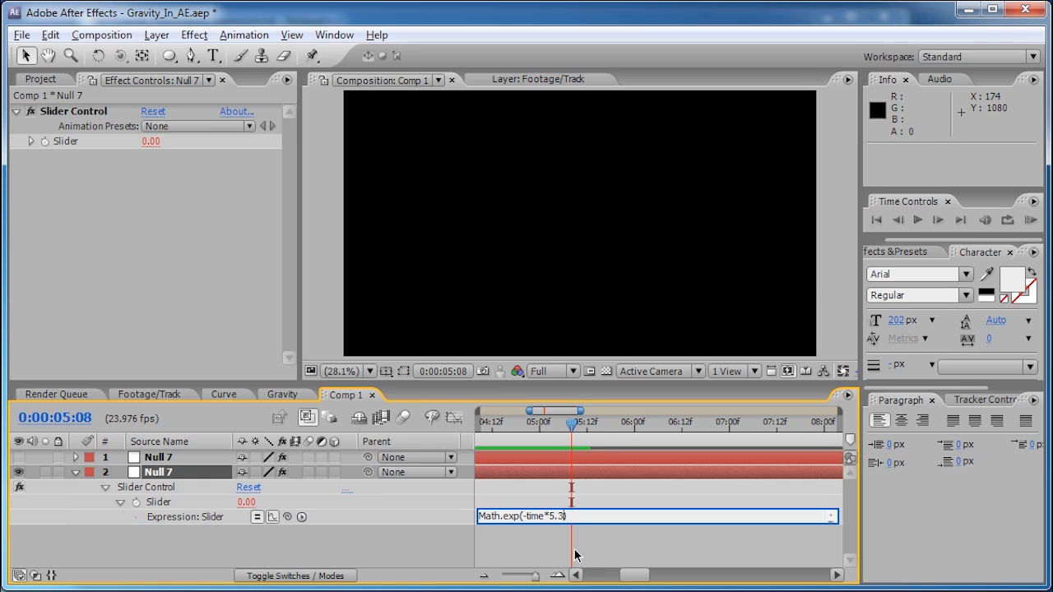
left_click(551, 431)
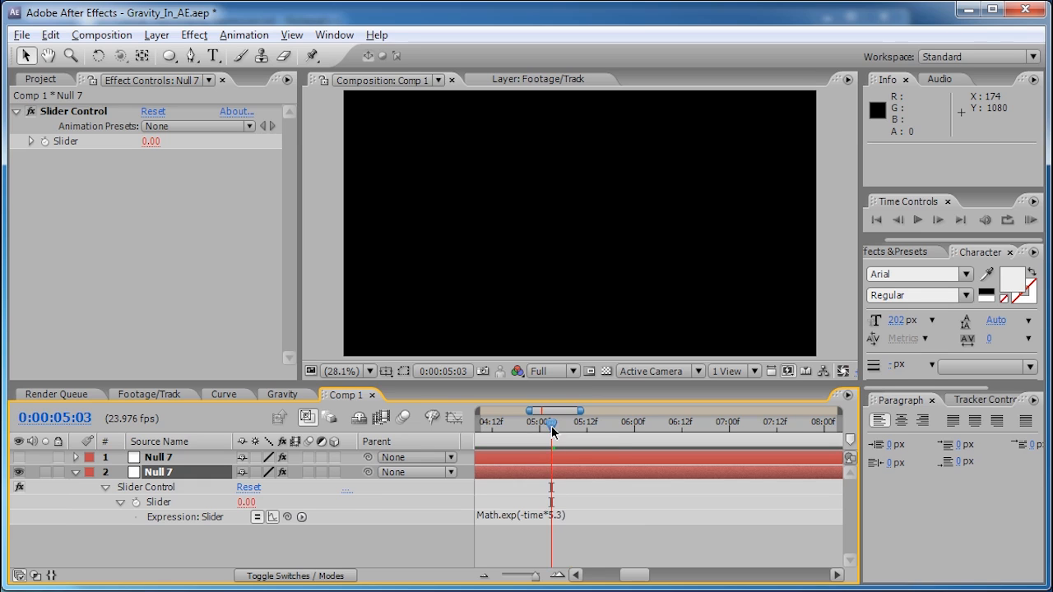
- Graph the faster decay and step frames from 0:00:00:22 to 0:00:01:00, where it hits 0.00
left_click(453, 418)
left_click_drag(533, 576, 503, 576)
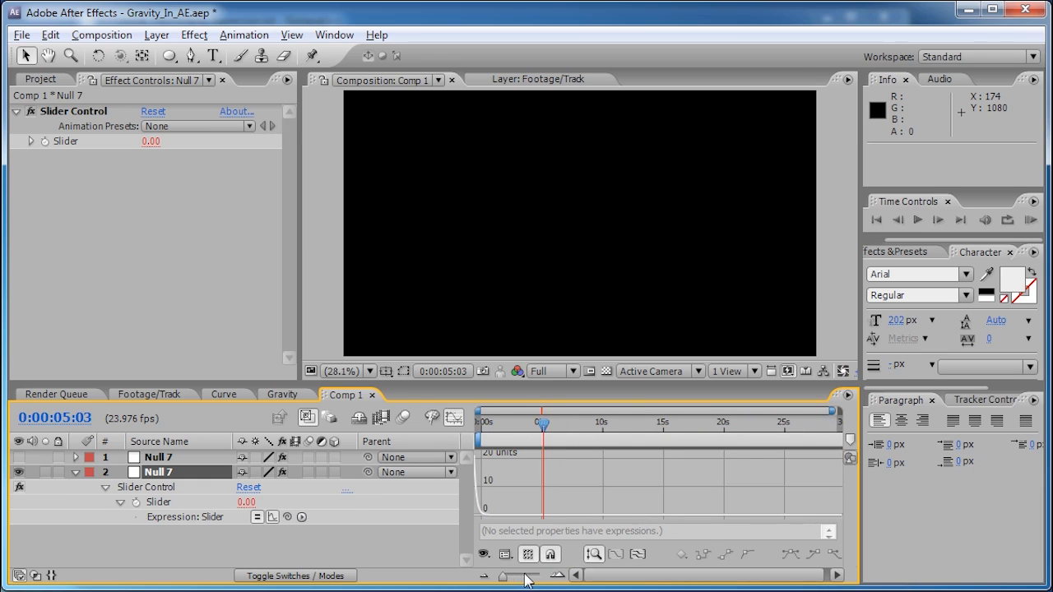
left_click(484, 427)
left_click_drag(503, 575, 538, 577)
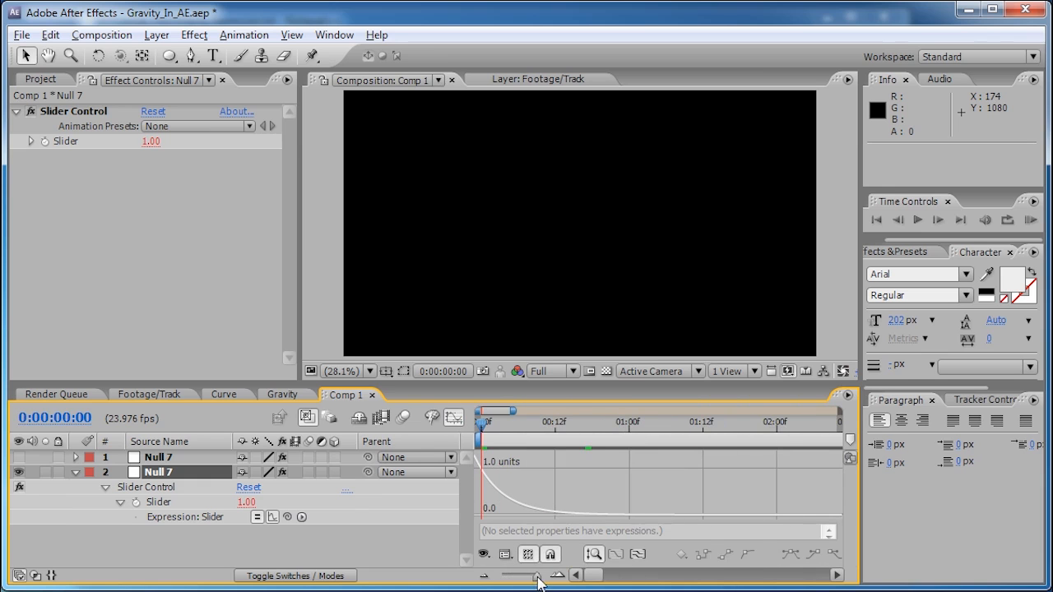
left_click_drag(531, 426, 617, 426)
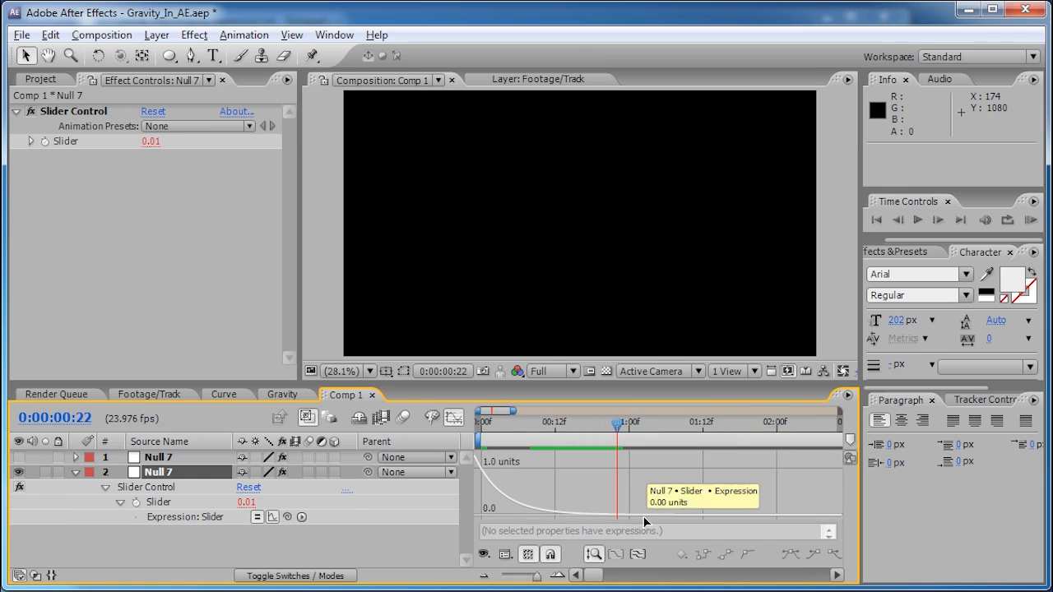
key("Page_Down")
key("Page_Down")
key("Page_Up")
key("Page_Down")
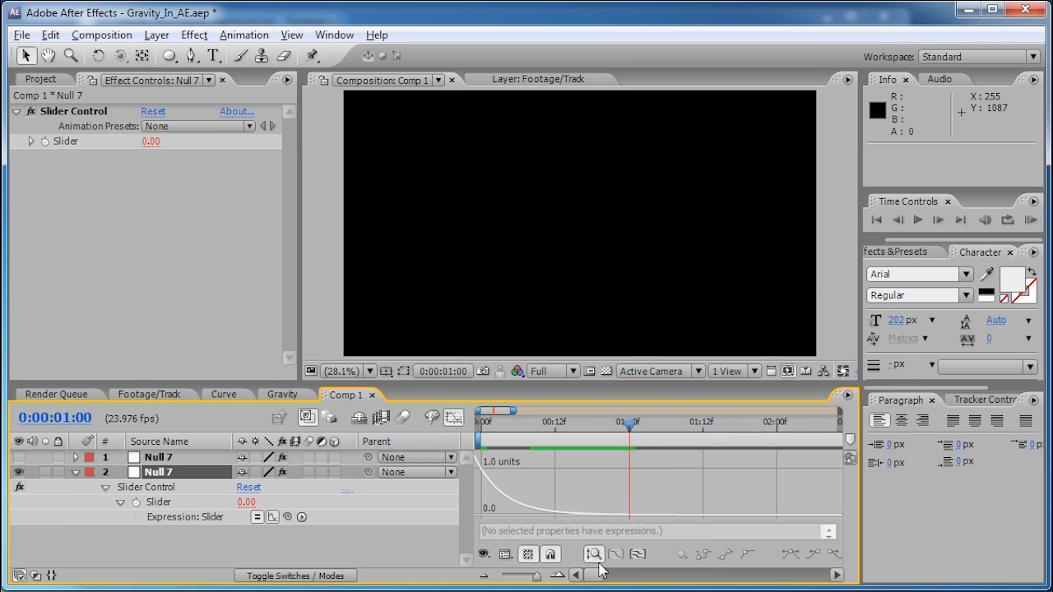
left_click_drag(536, 576, 527, 575)
- Append *Math.exp(-time*5.3) to the top Null 7's Math.abs cosine Slider expression
left_click(453, 418)
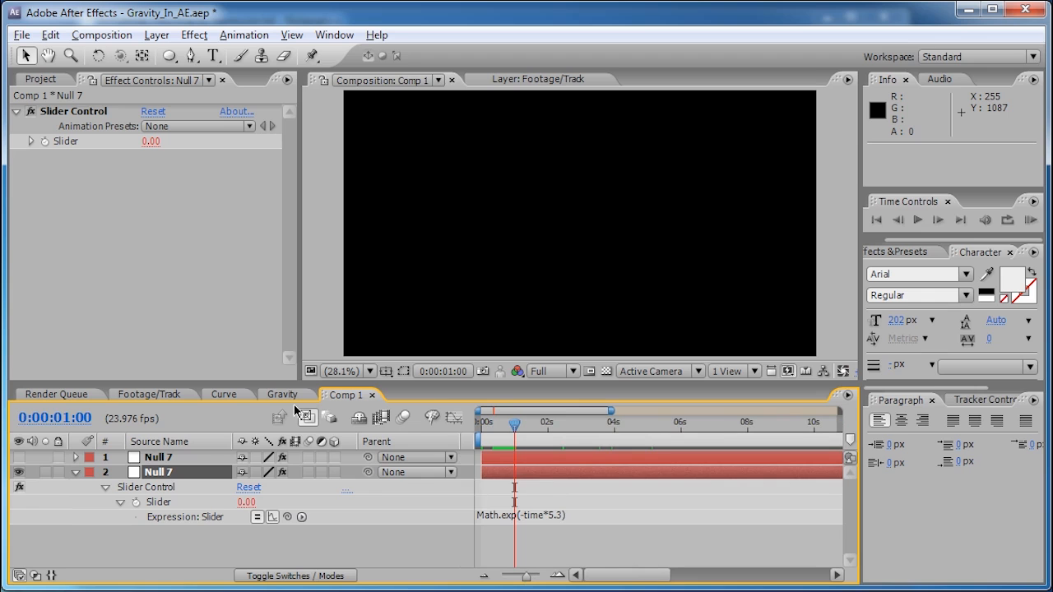
left_click(164, 457)
key("e")
key("e")
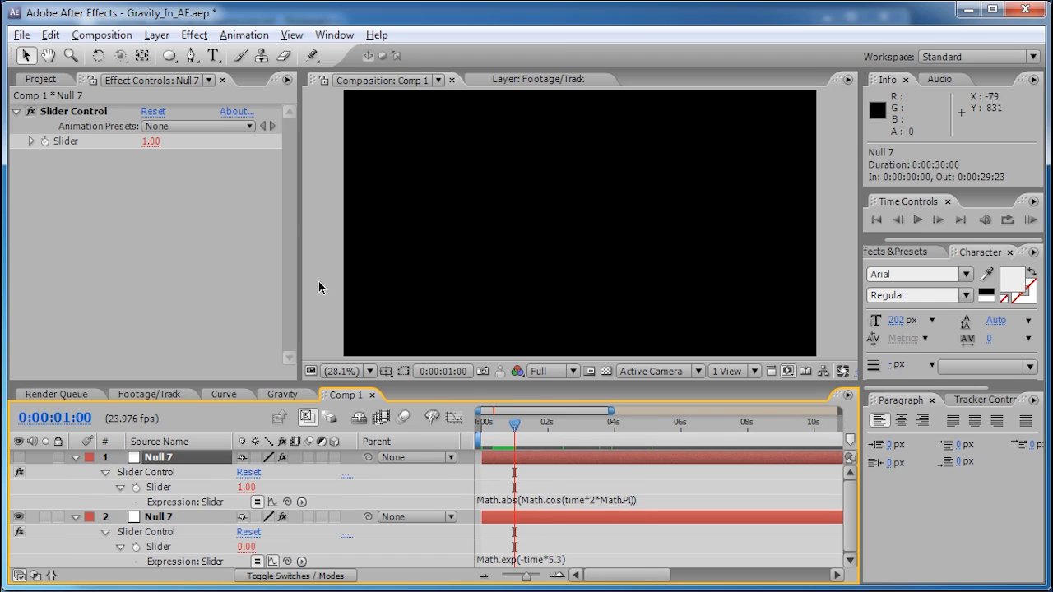
left_click(549, 558)
key("ctrl+c")
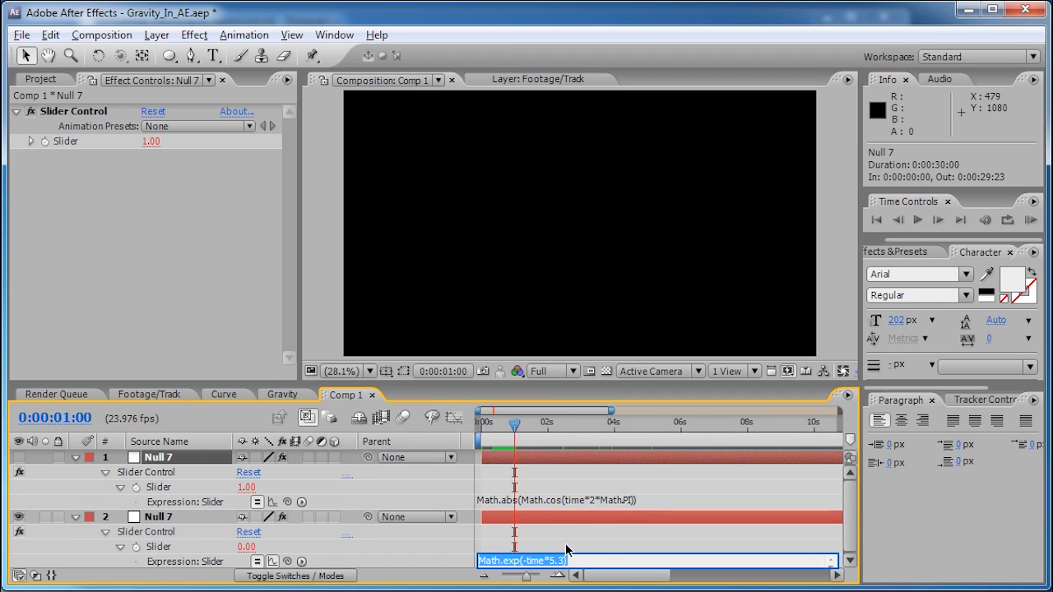
left_click(650, 501)
left_click(653, 501)
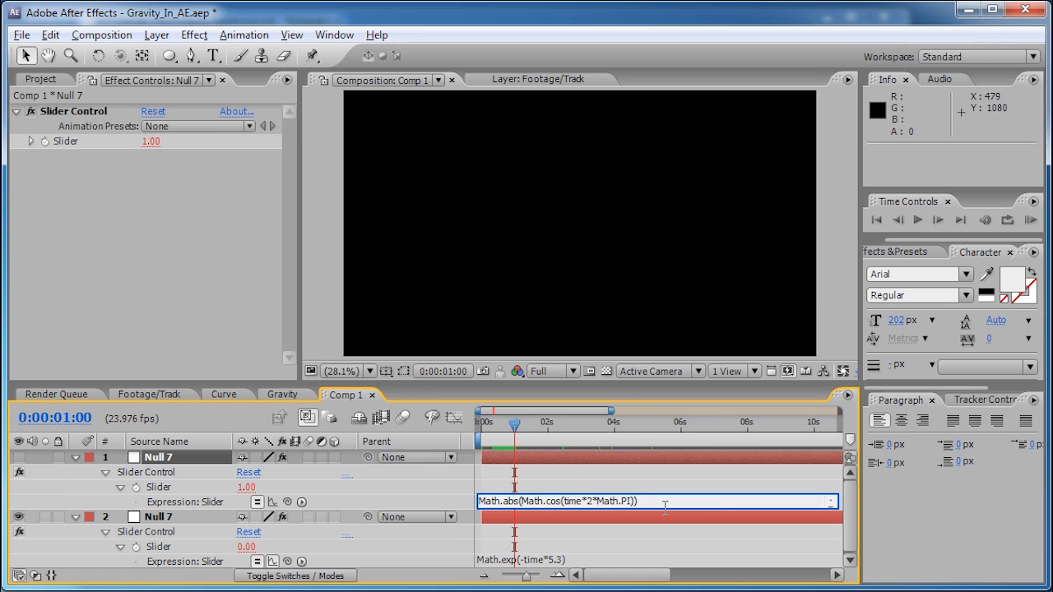
key("ctrl+v")
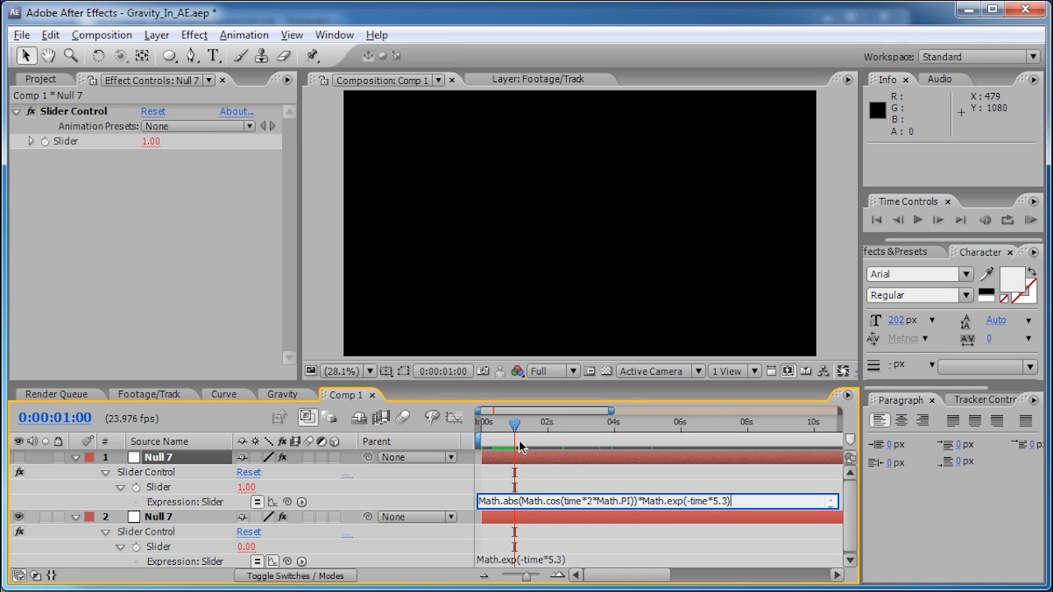
- Delete the spare second Null 7 and graph the damped bounce curve
left_click(177, 519)
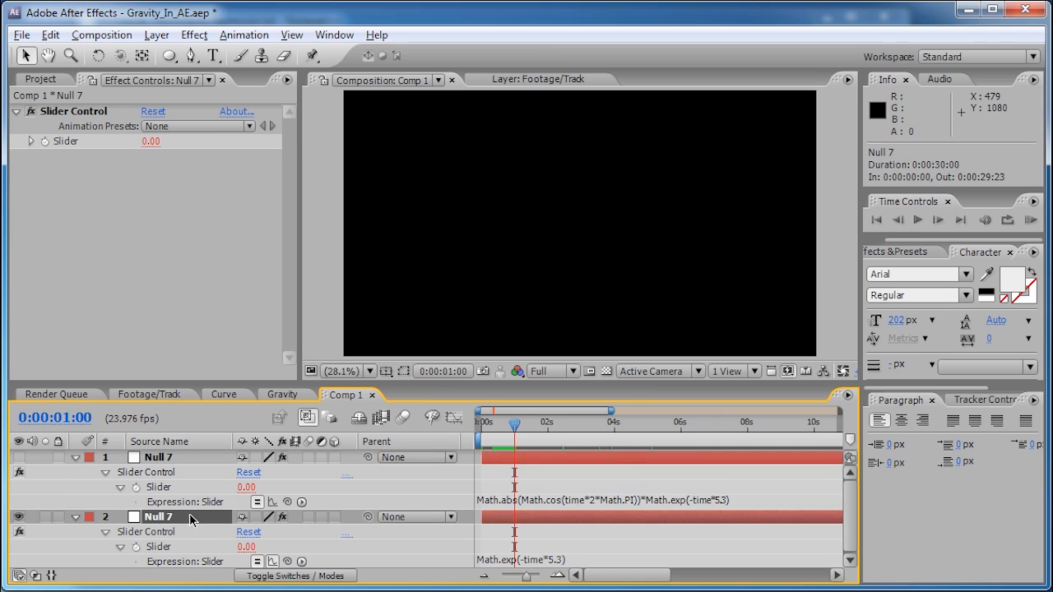
key("Delete")
left_click(453, 418)
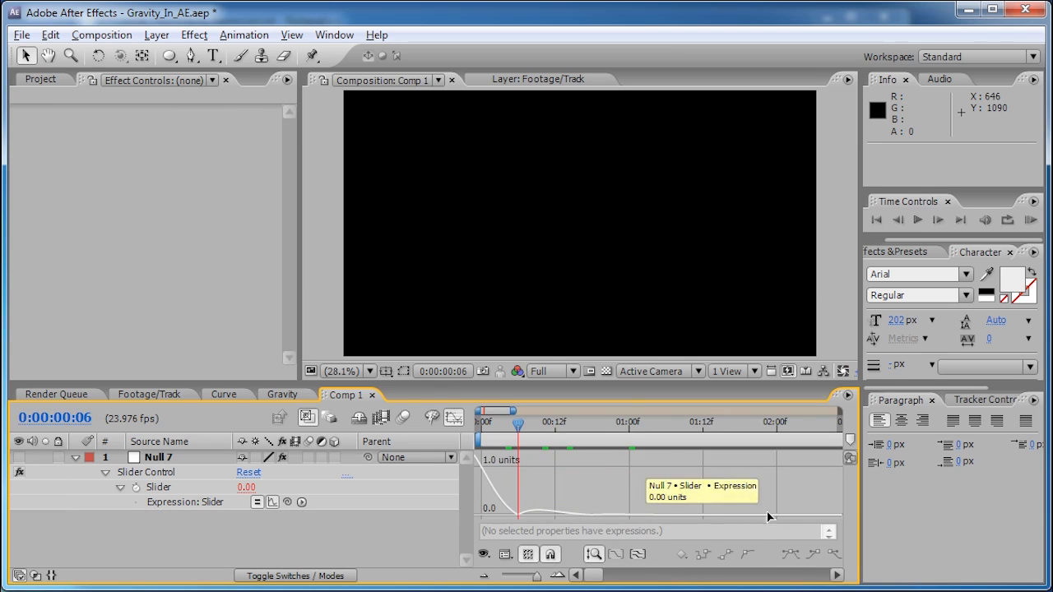
- Insert 5* into the cosine, making Math.cos(5*time*2*Math.PI), and graph the faster shrinking bounces
left_click(457, 422)
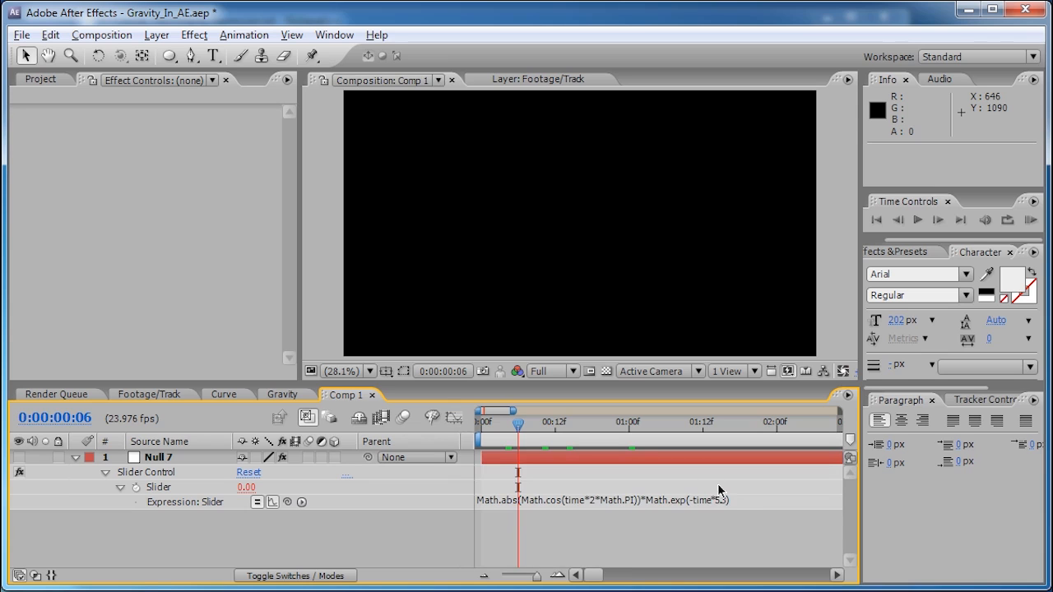
left_click(461, 421)
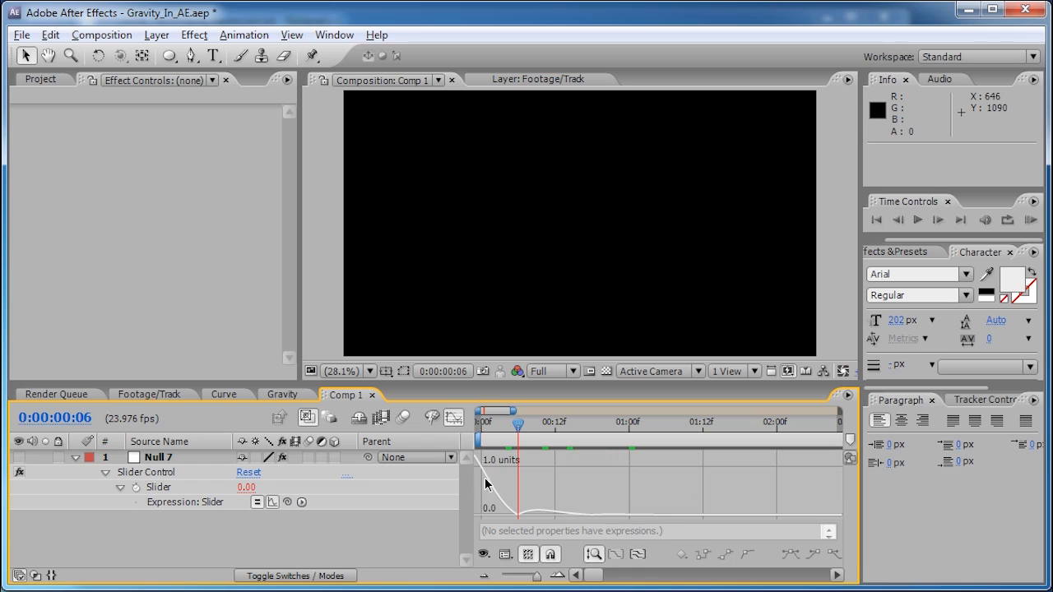
left_click(453, 421)
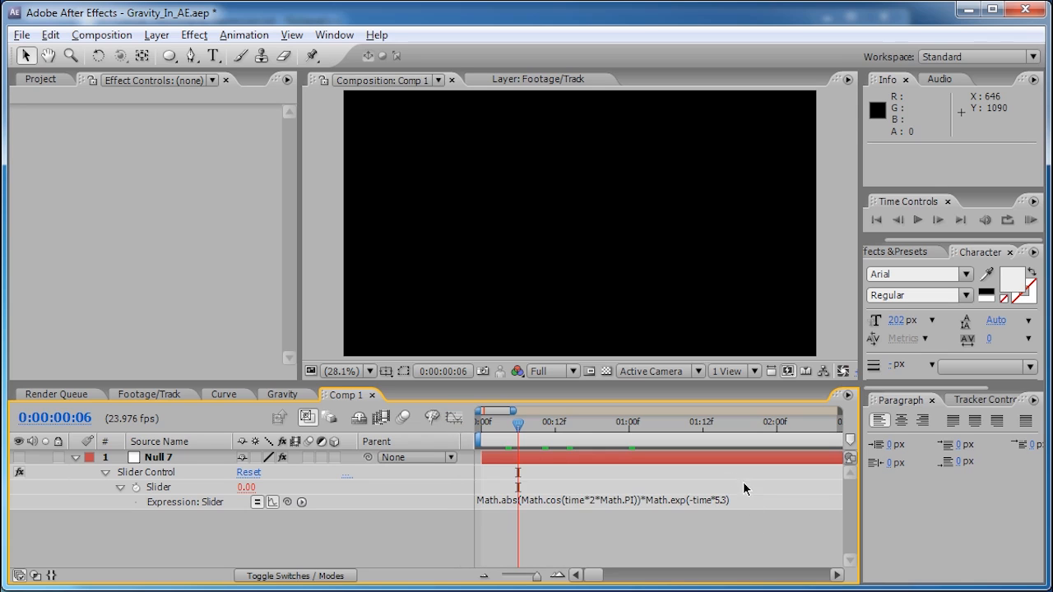
left_click(564, 501)
left_click(566, 501)
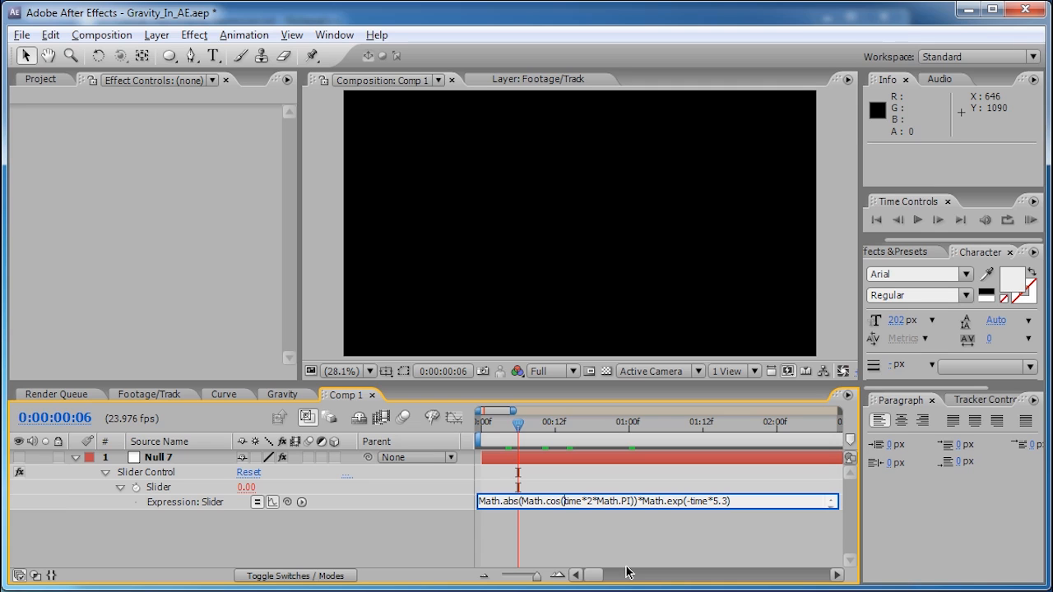
type("5*")
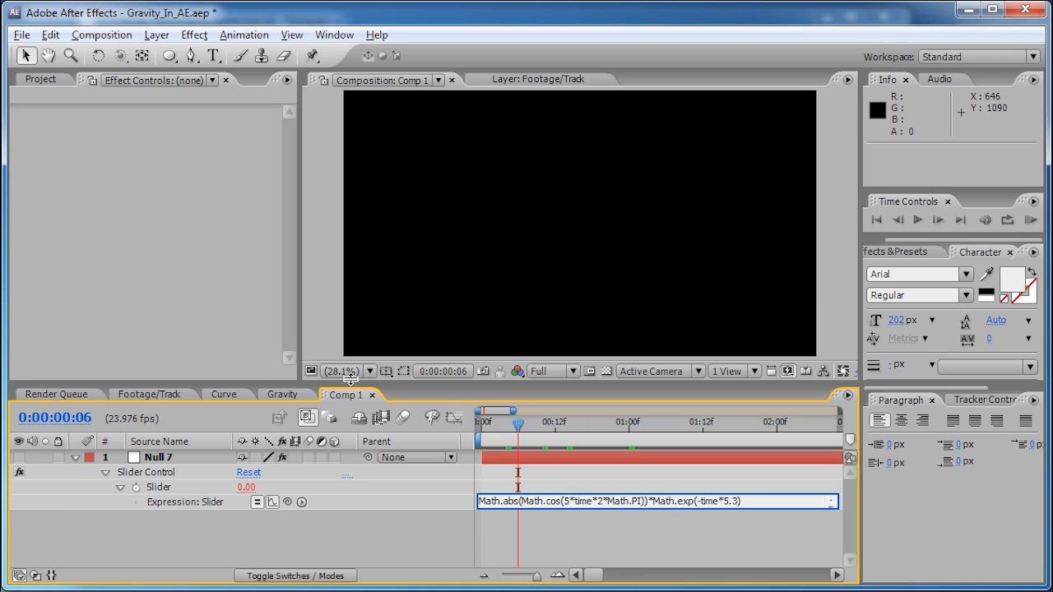
left_click(454, 418)
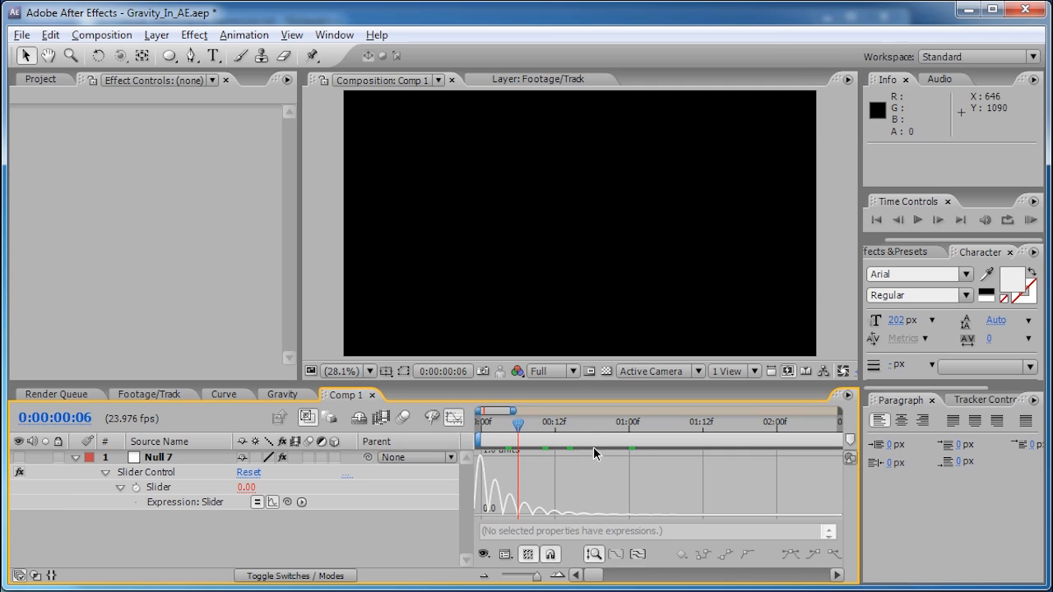
left_click(224, 395)
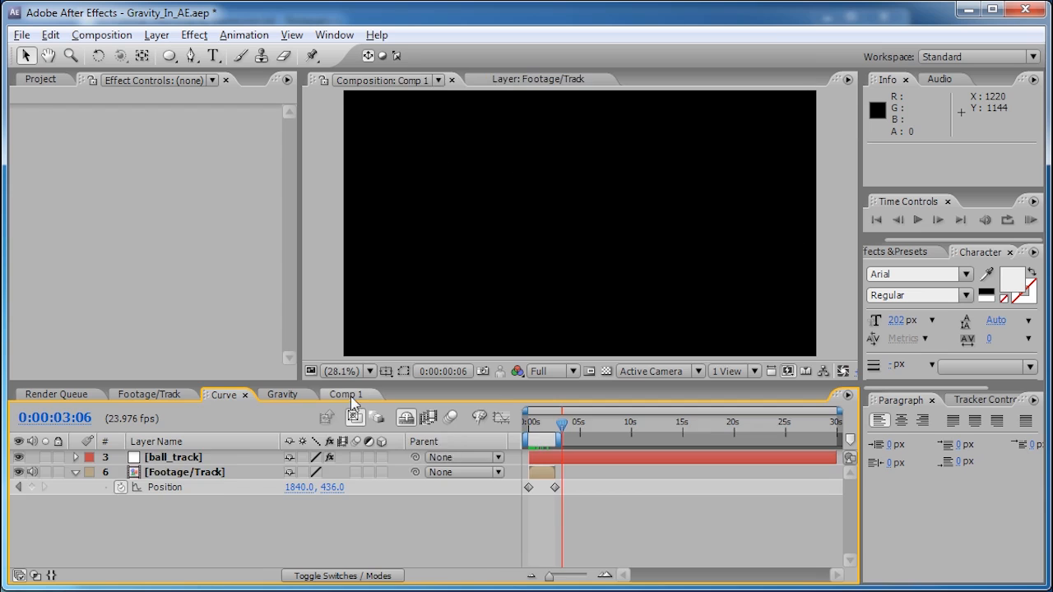
left_click(351, 398)
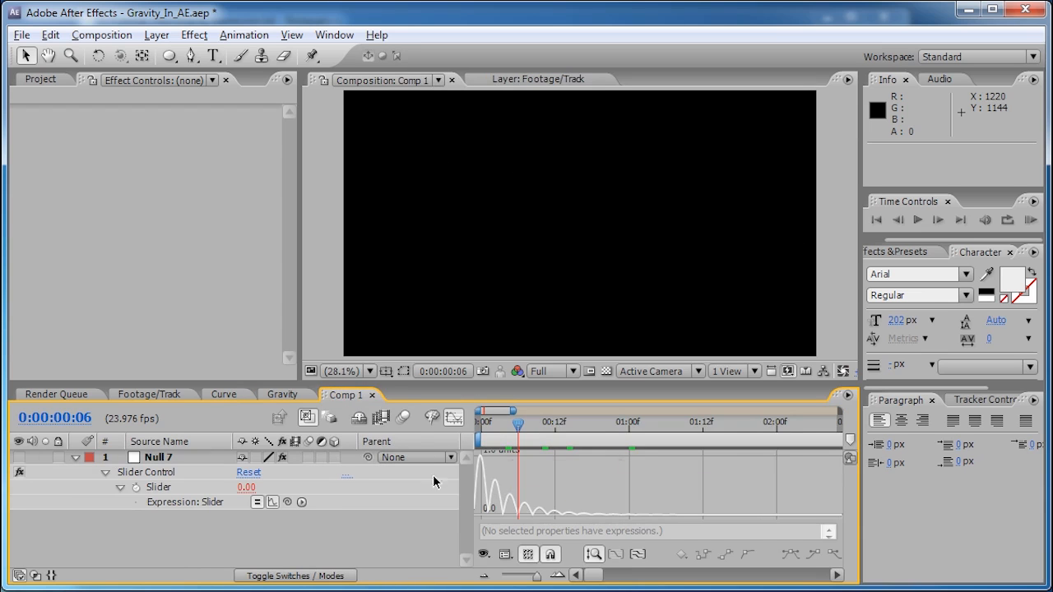
left_click(224, 395)
left_click(346, 395)
mouse_move(594, 576)
left_mouse_down()
mouse_move(606, 576)
mouse_move(596, 575)
left_mouse_up()
mouse_move(503, 429)
left_mouse_down()
mouse_move(480, 425)
mouse_move(518, 426)
mouse_move(493, 427)
left_mouse_up()
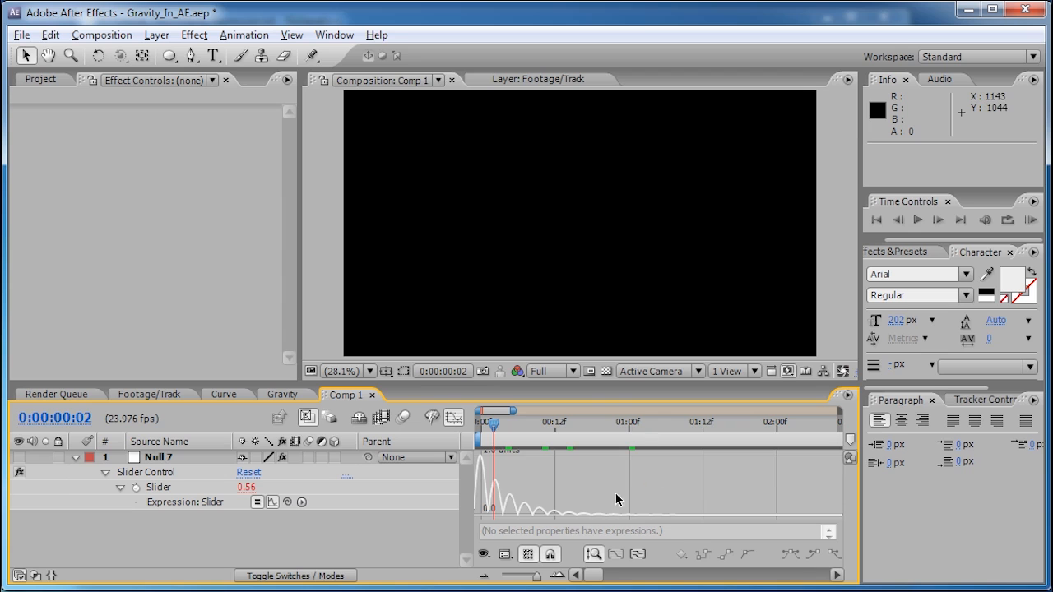
left_click_drag(538, 576, 598, 580)
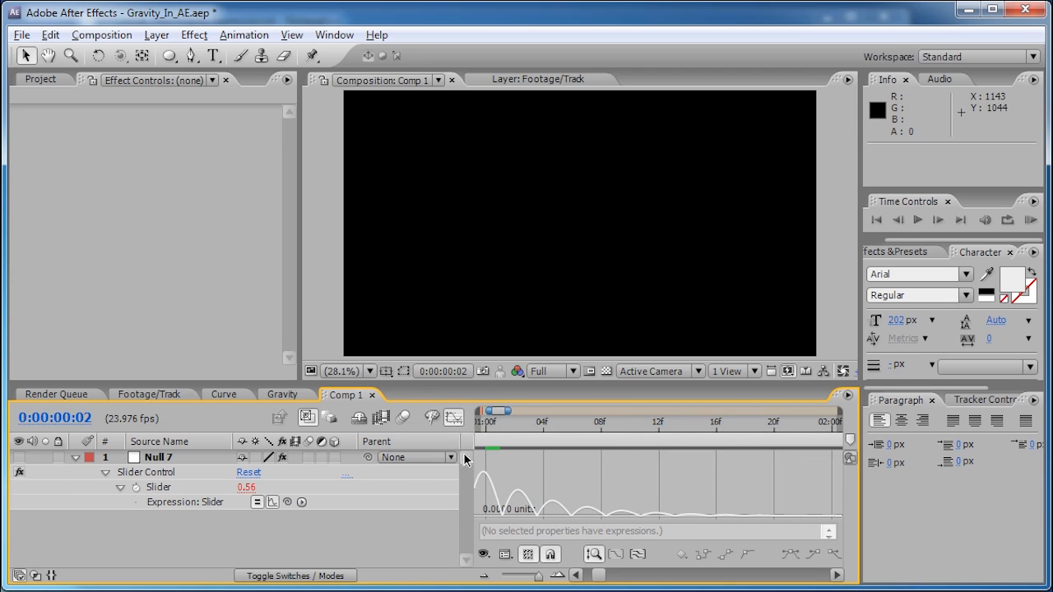
left_click_drag(598, 582, 603, 584)
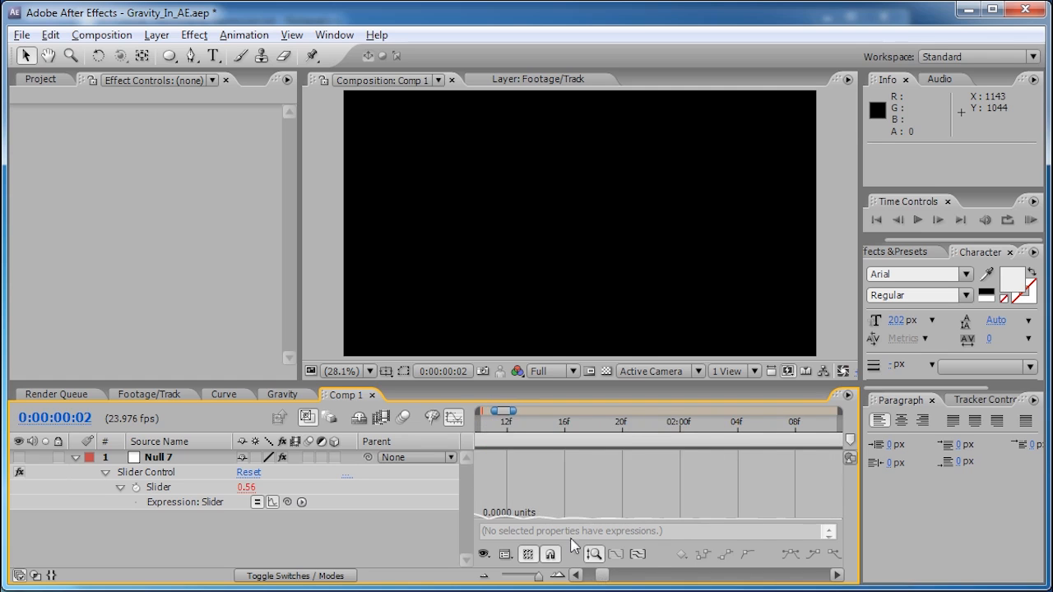
left_click_drag(604, 584, 600, 578)
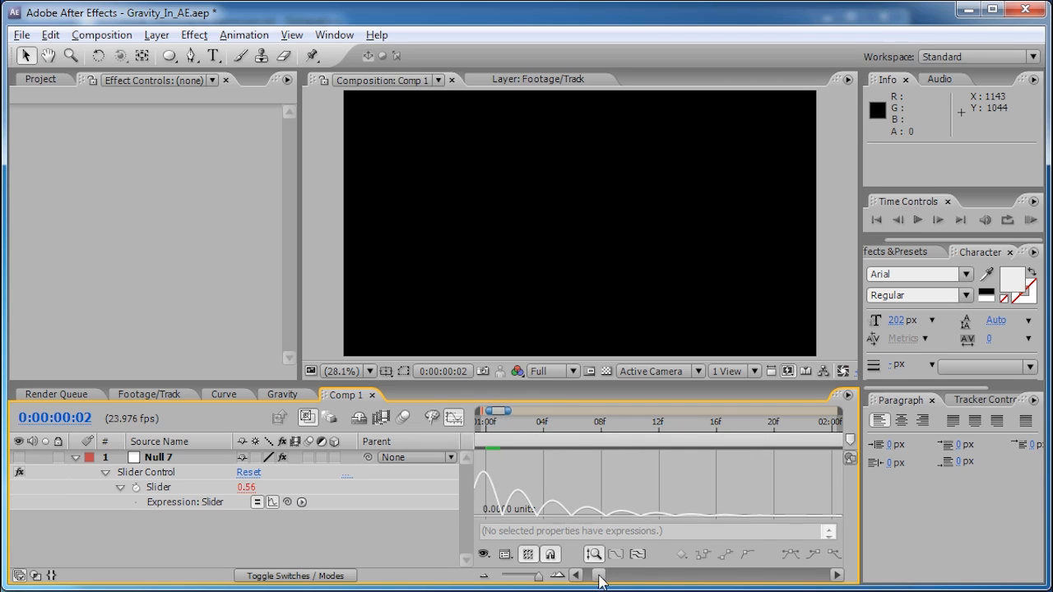
left_click_drag(601, 578, 607, 580)
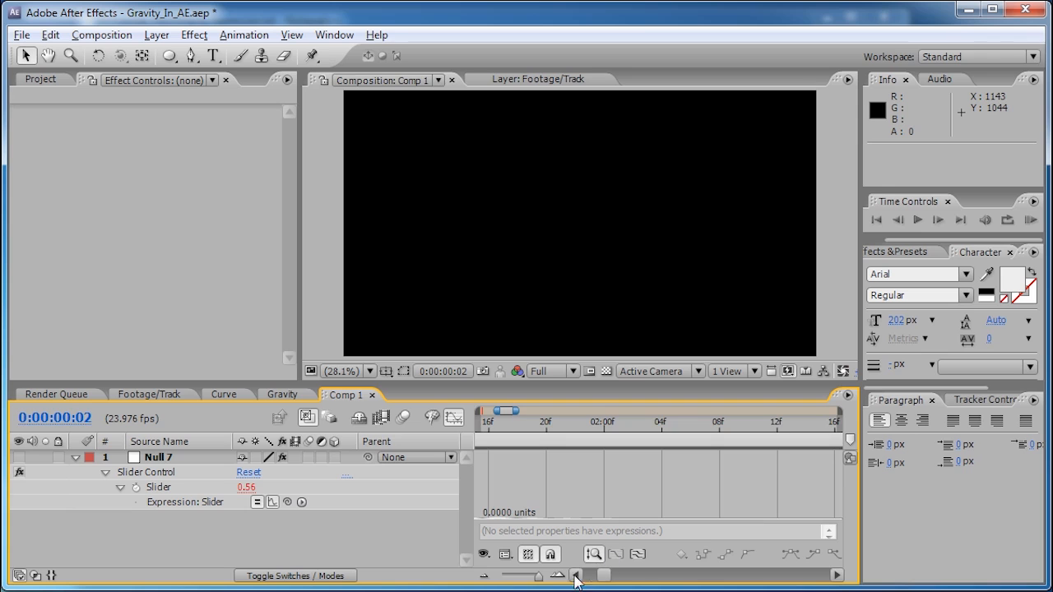
mouse_move(540, 576)
left_mouse_down()
mouse_move(524, 576)
mouse_move(535, 575)
left_mouse_up()
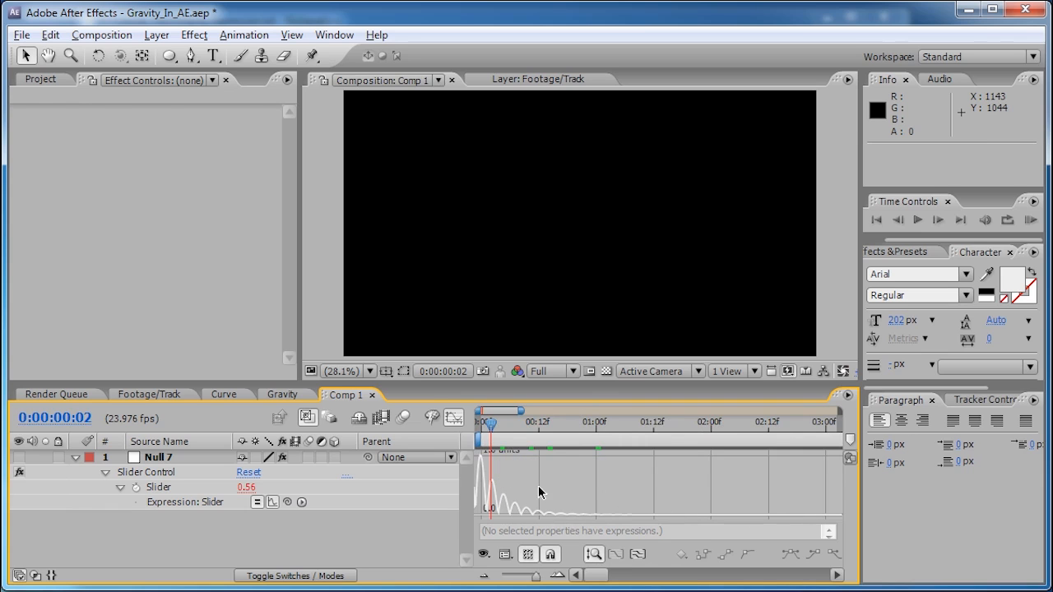
- Add a new white solid layer to Comp 1 via Layer > New > Solid
left_click(76, 456)
left_click(76, 457)
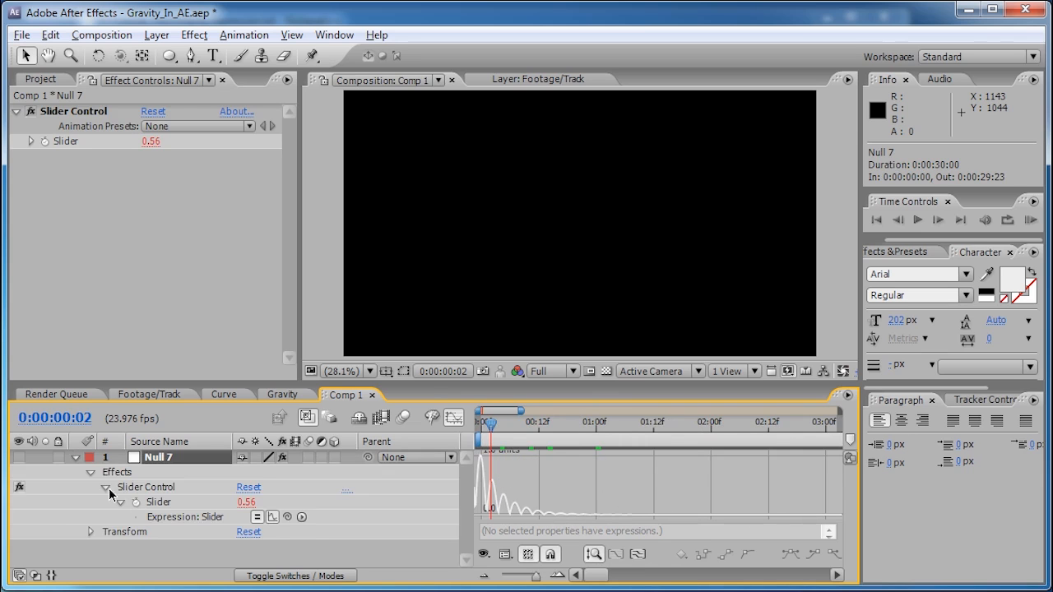
left_click(75, 457)
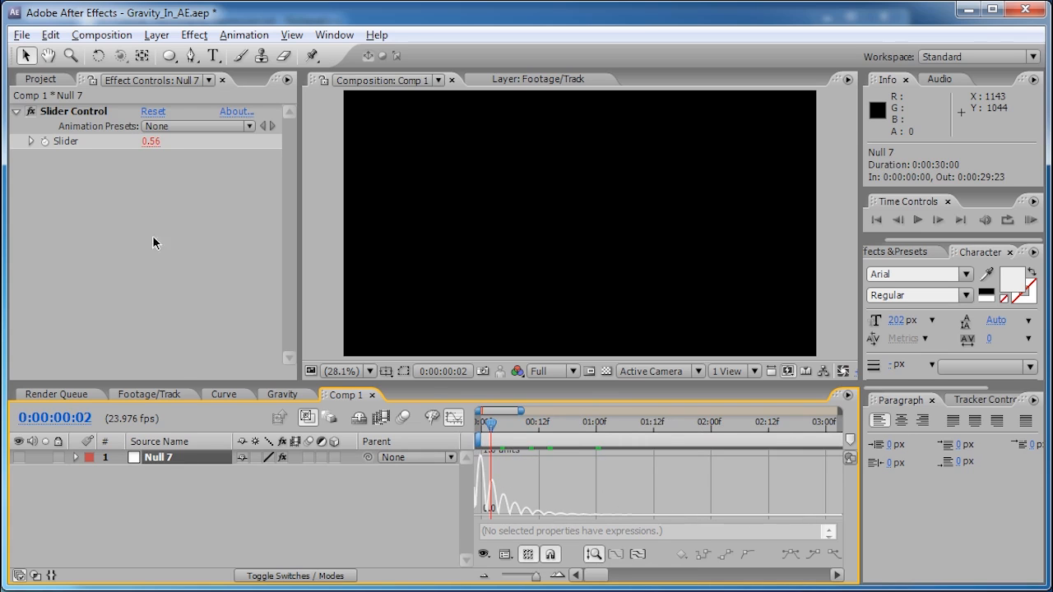
left_click(157, 34)
mouse_move(181, 54)
left_click(439, 74)
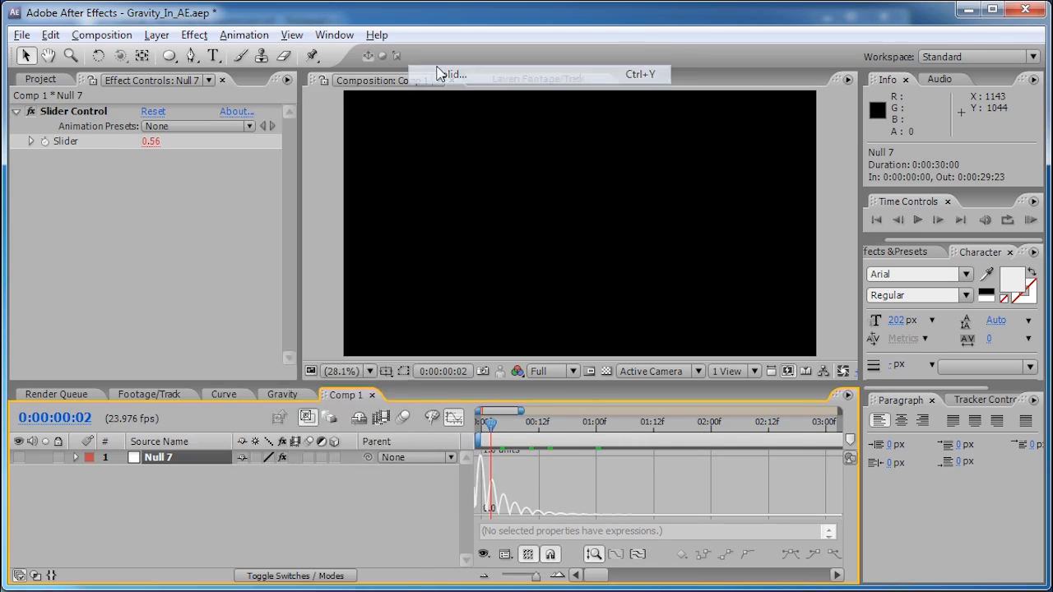
left_click(406, 445)
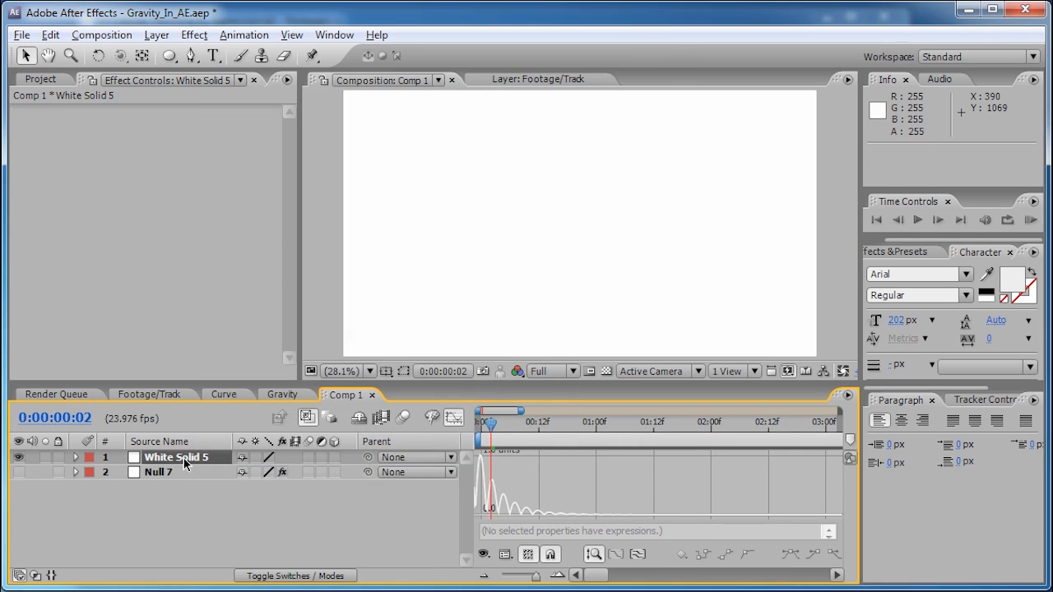
- Scale the white solid to 100, 1% and drag the thin line down into the lower frame
key("s")
left_click_drag(262, 473, 255, 474)
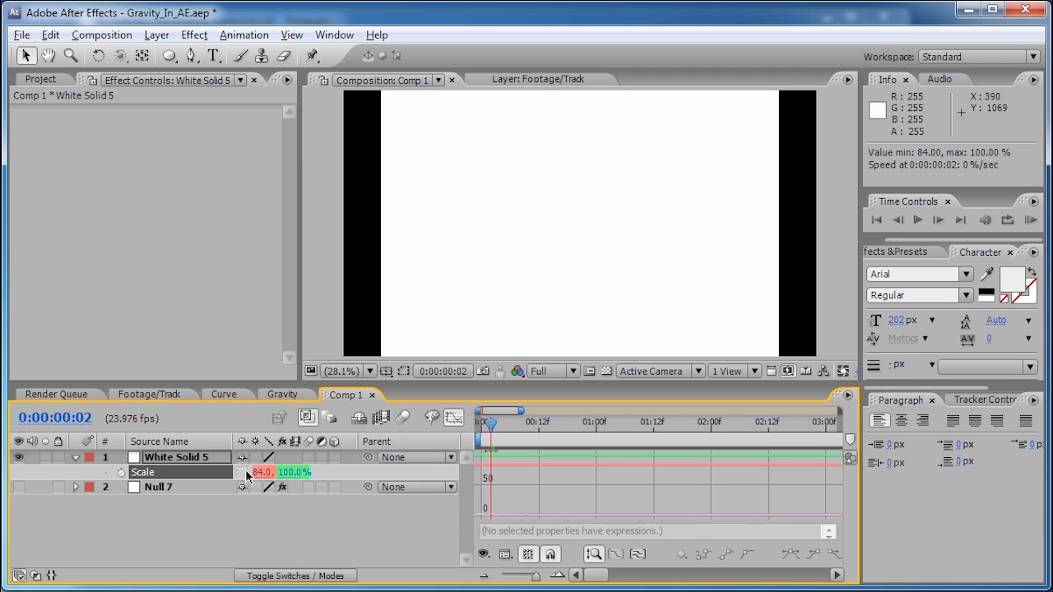
left_click(262, 473)
type("0")
key("Return")
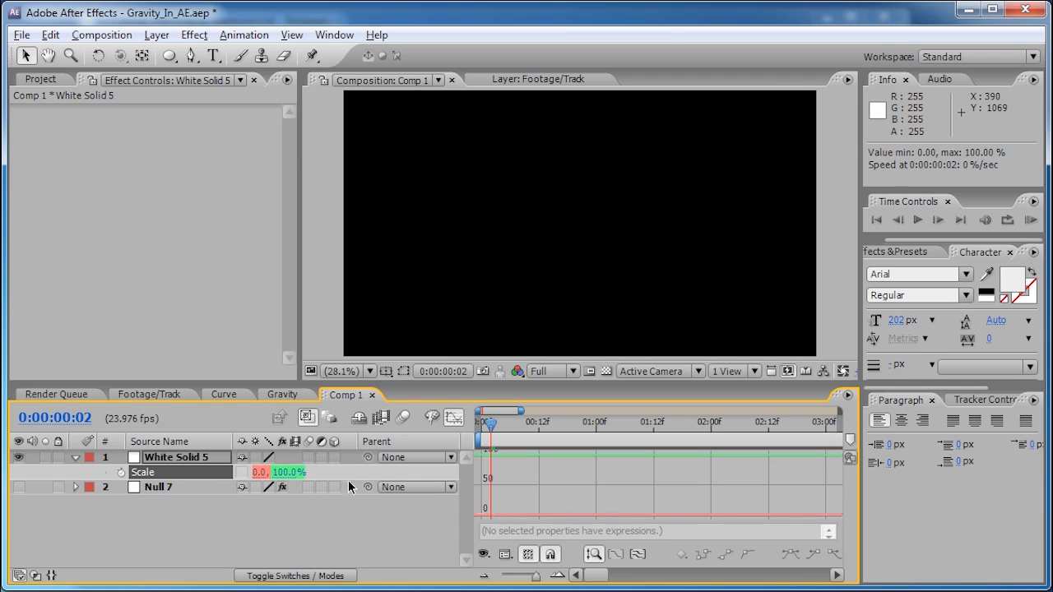
type("1")
key("Return")
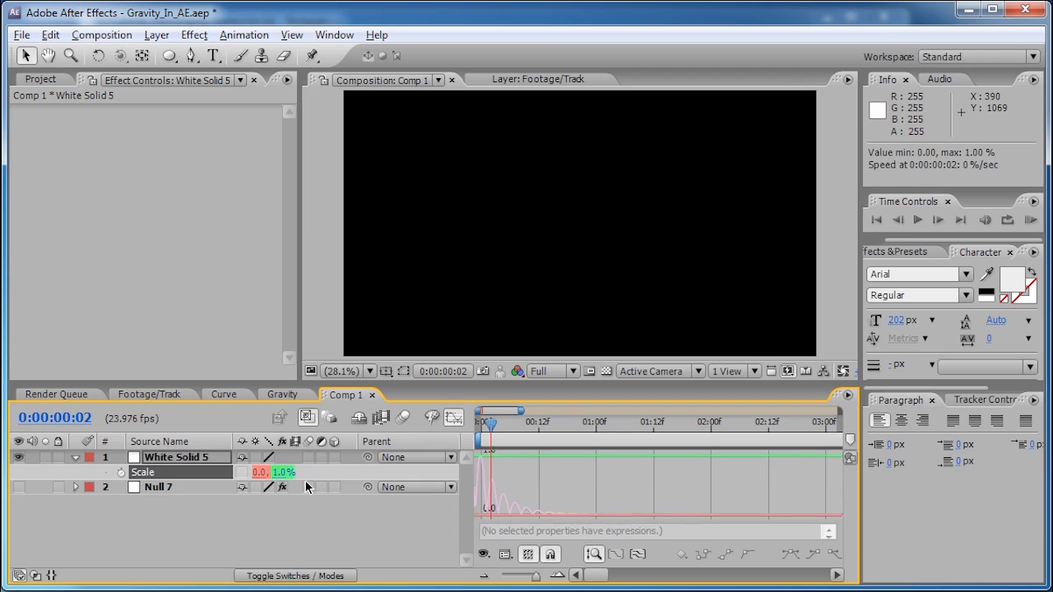
left_click(258, 472)
type("100")
key("Return")
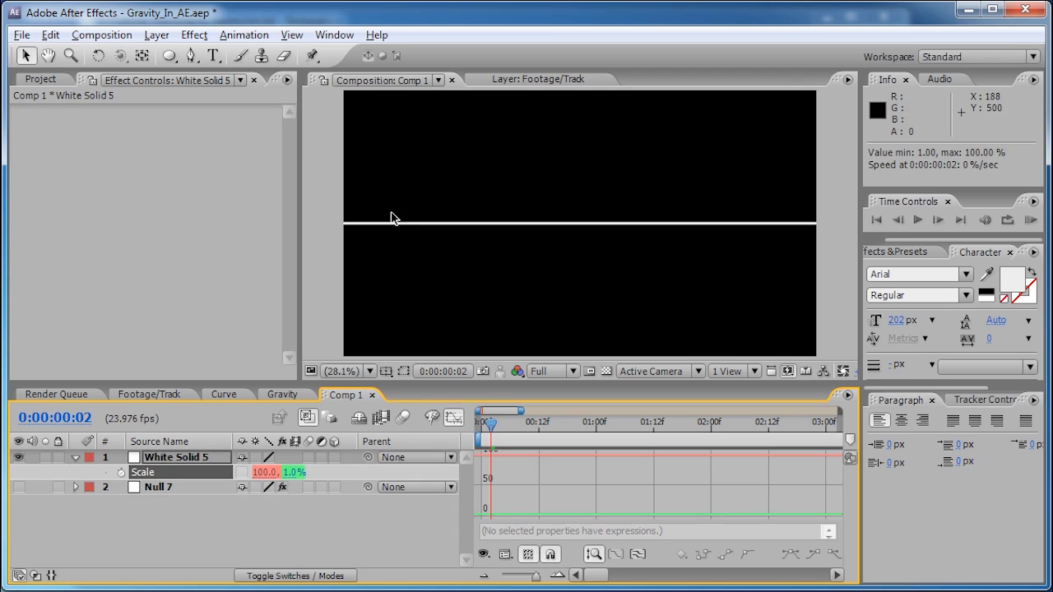
left_click_drag(383, 230, 390, 301)
left_click(155, 34)
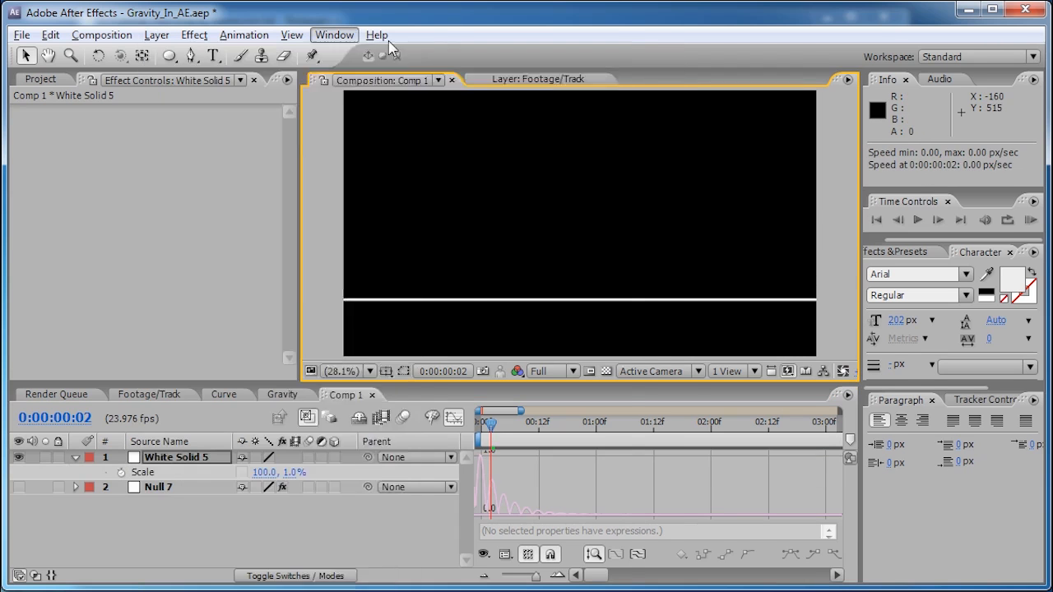
- Create an EXPRESSIONS text layer and move it into the frame
mouse_move(197, 35)
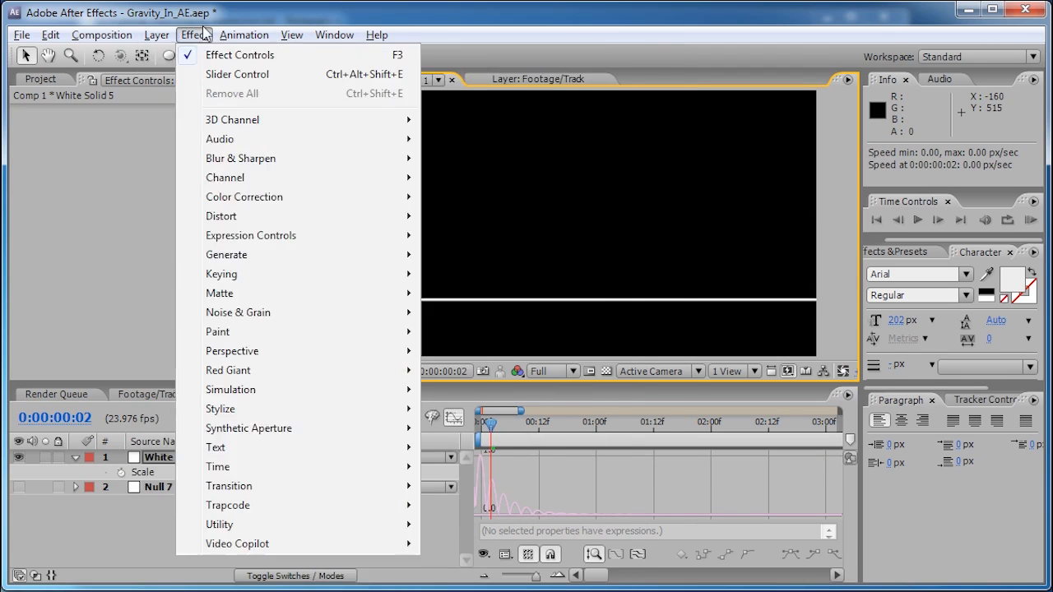
mouse_move(156, 34)
mouse_move(168, 56)
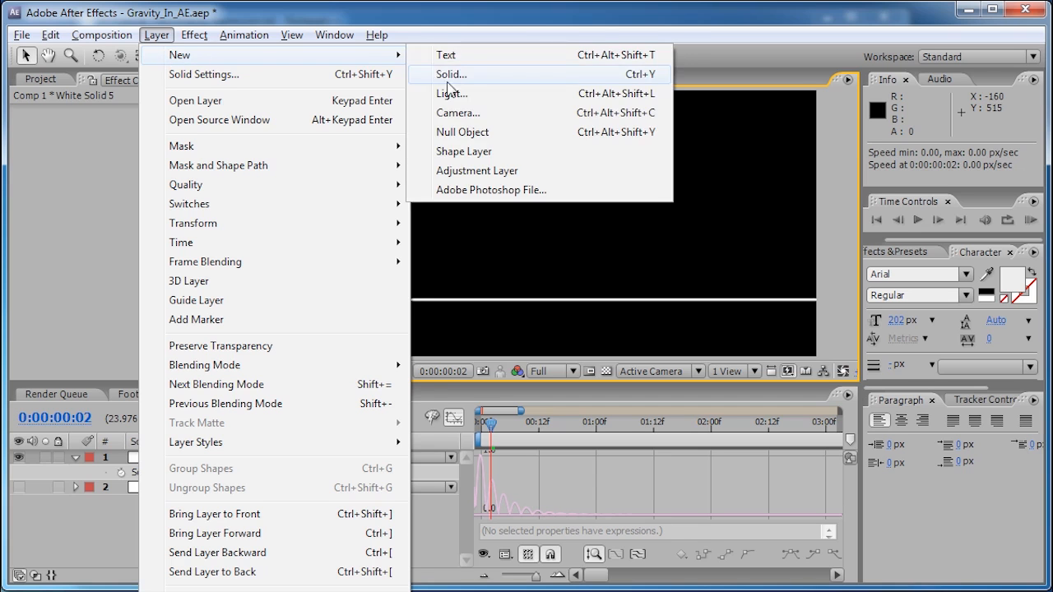
left_click(445, 55)
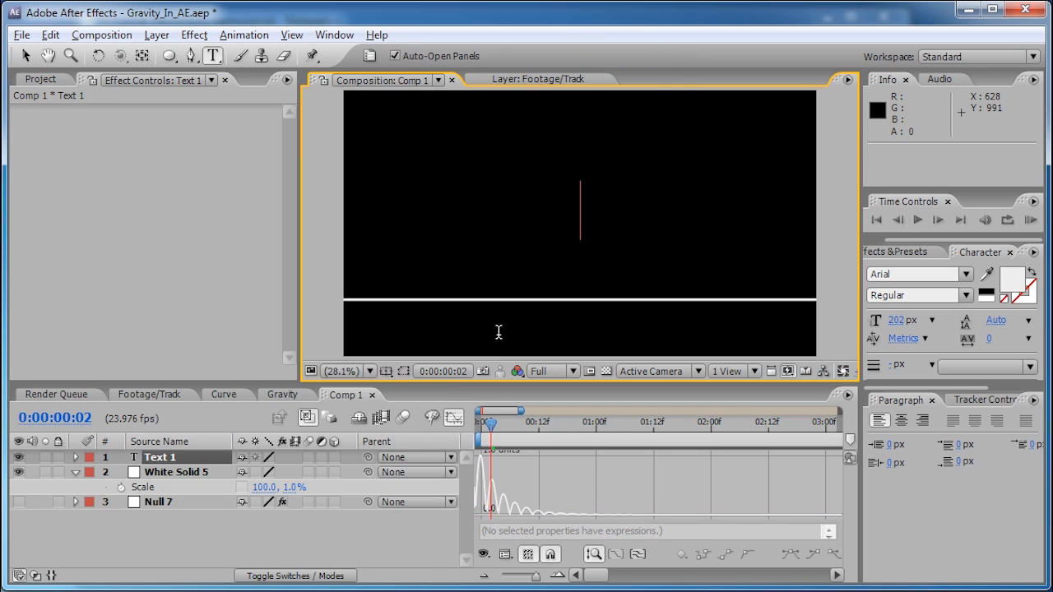
type("EXPRESS")
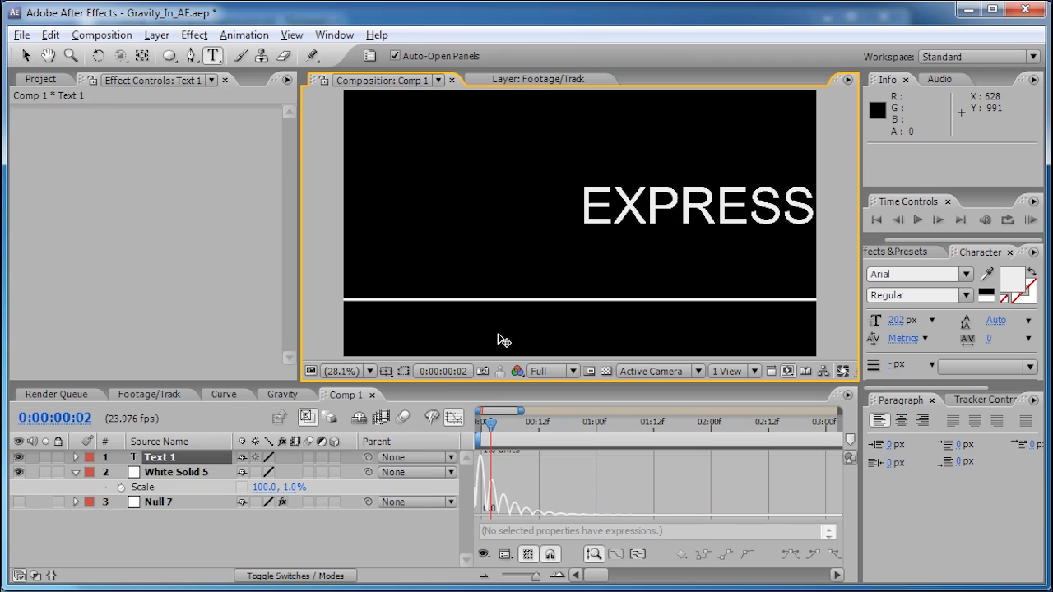
type("IONS")
left_click(25, 55)
left_click_drag(652, 205, 489, 254)
- Scale the EXPRESSIONS text to 51% and lower it to rest just above the white line
left_click(192, 459)
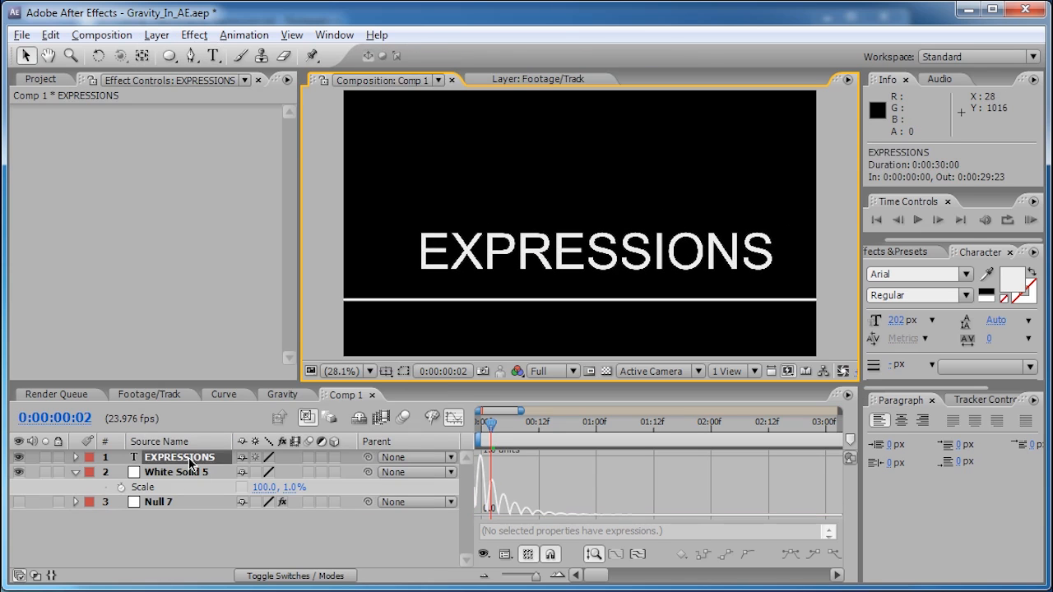
key("s")
left_click_drag(263, 481, 213, 477)
left_click_drag(471, 275, 537, 287)
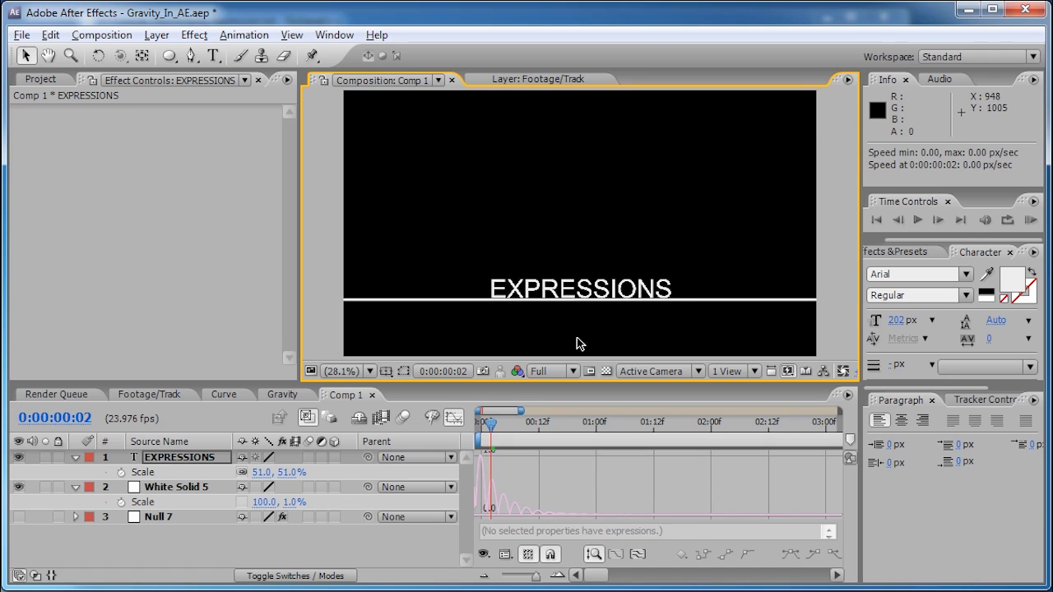
mouse_move(559, 283)
left_mouse_down()
mouse_move(533, 175)
mouse_move(557, 189)
mouse_move(552, 300)
left_mouse_up()
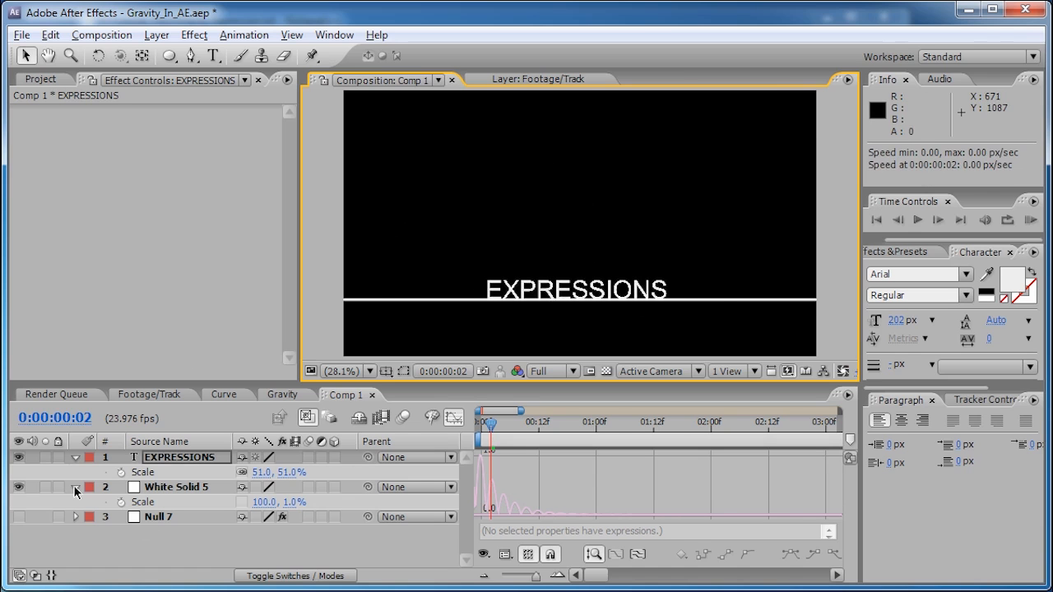
- Reveal and copy the bounce expression from the Null 7 slider
left_click(169, 519)
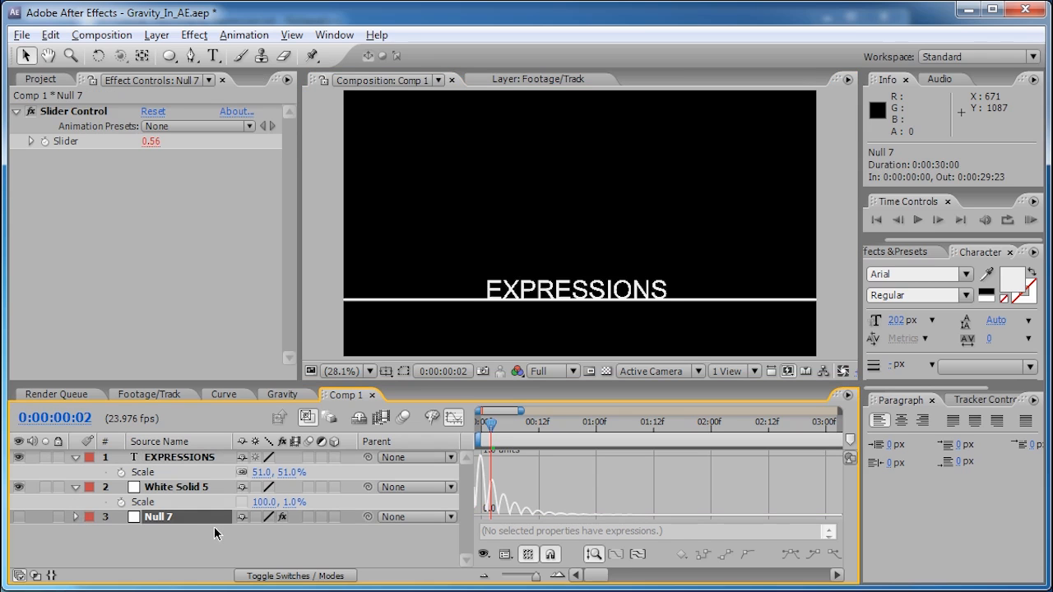
key("e")
key("e")
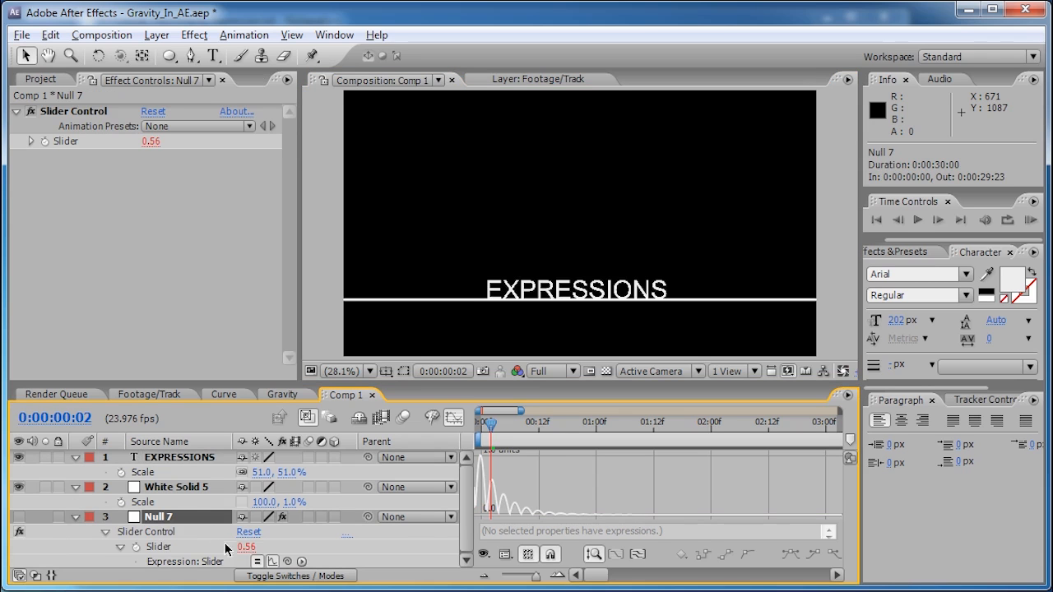
left_click(460, 416)
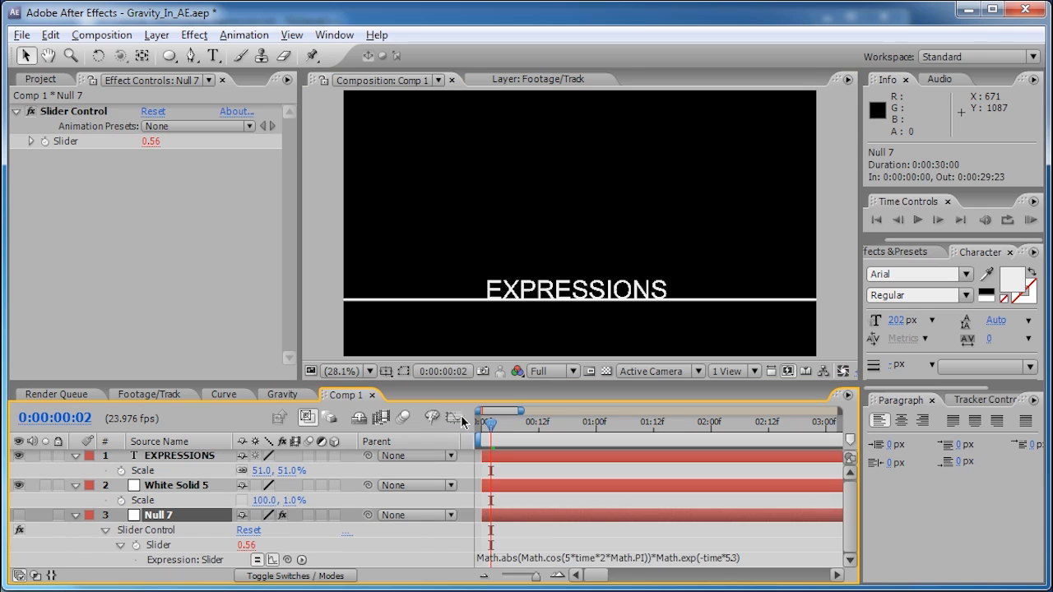
left_click(564, 557)
key("ctrl+c")
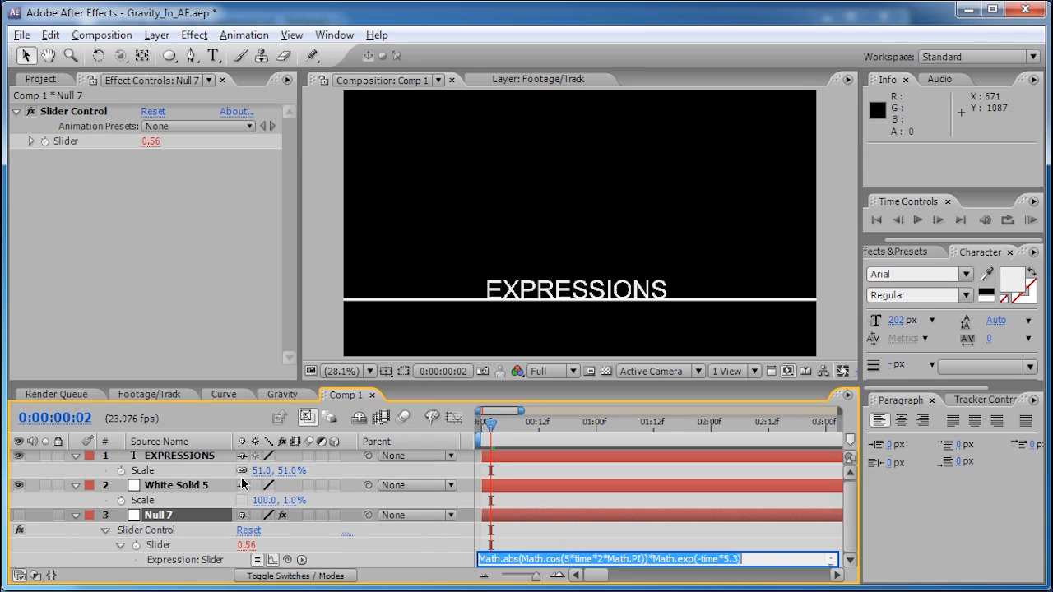
- Paste the bounce expression into the EXPRESSIONS layer's Position and dismiss the dimension warning
left_click(173, 457)
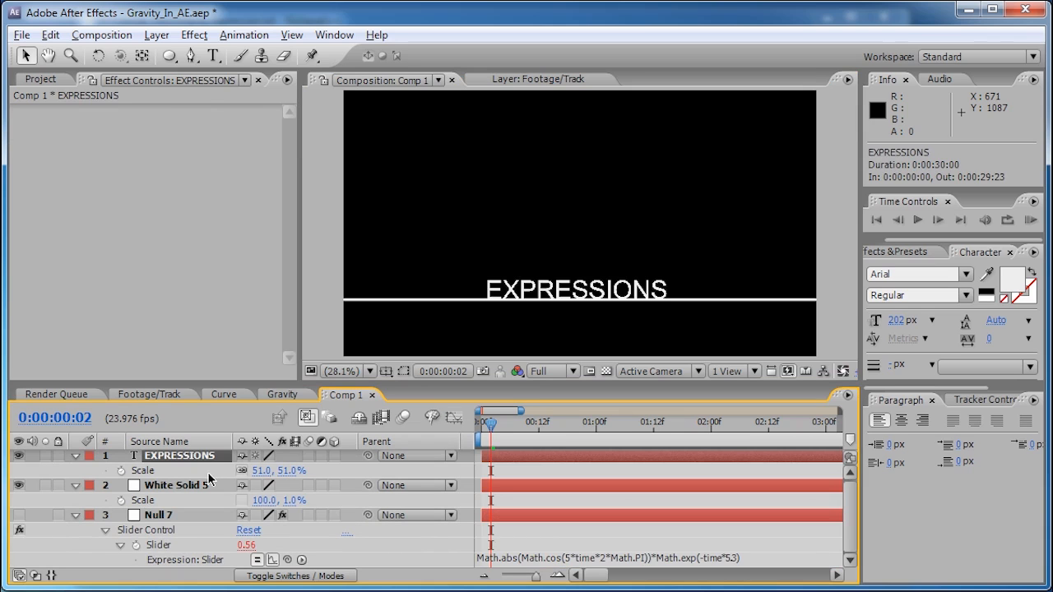
key("p")
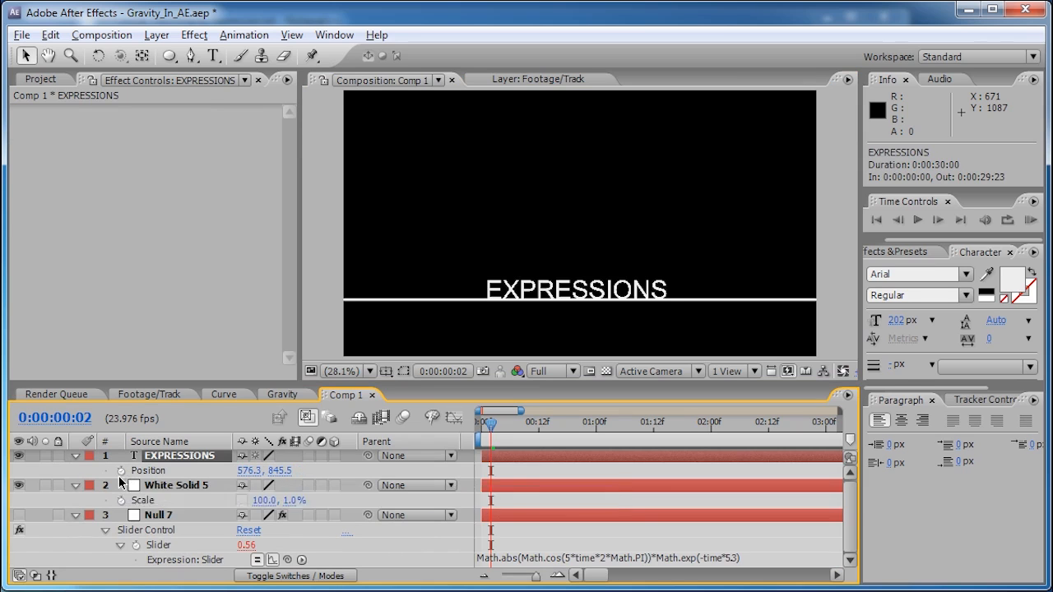
left_click(121, 473, "alt")
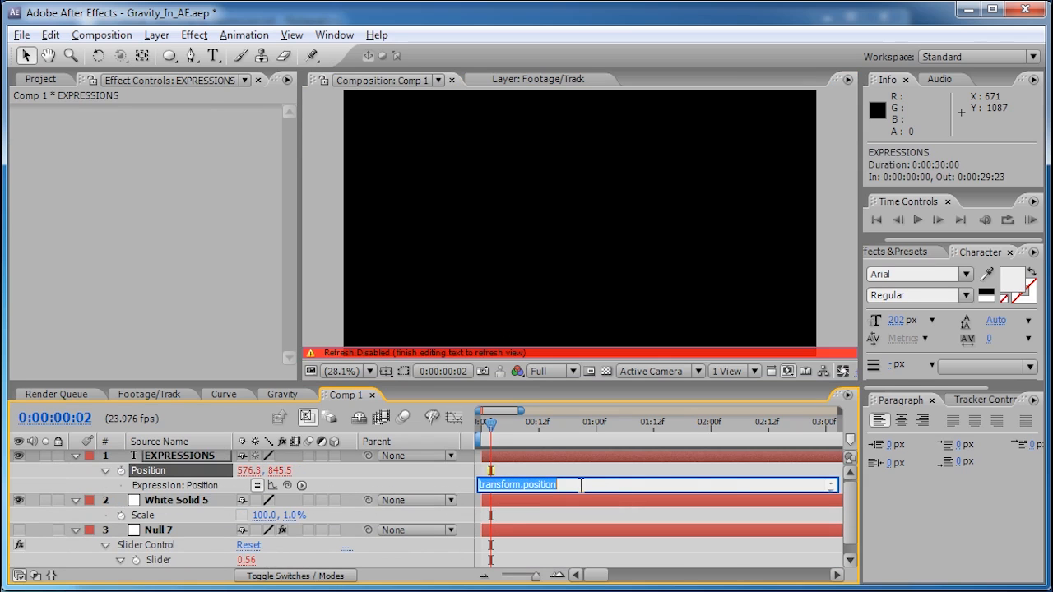
key("ctrl+v")
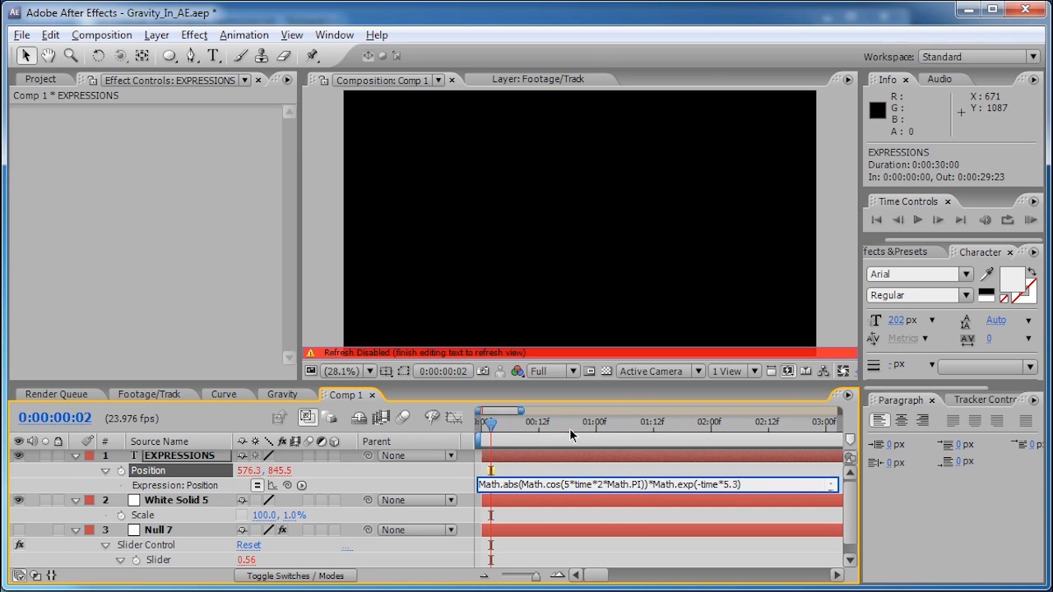
left_click(508, 419)
left_click_drag(355, 303, 424, 210)
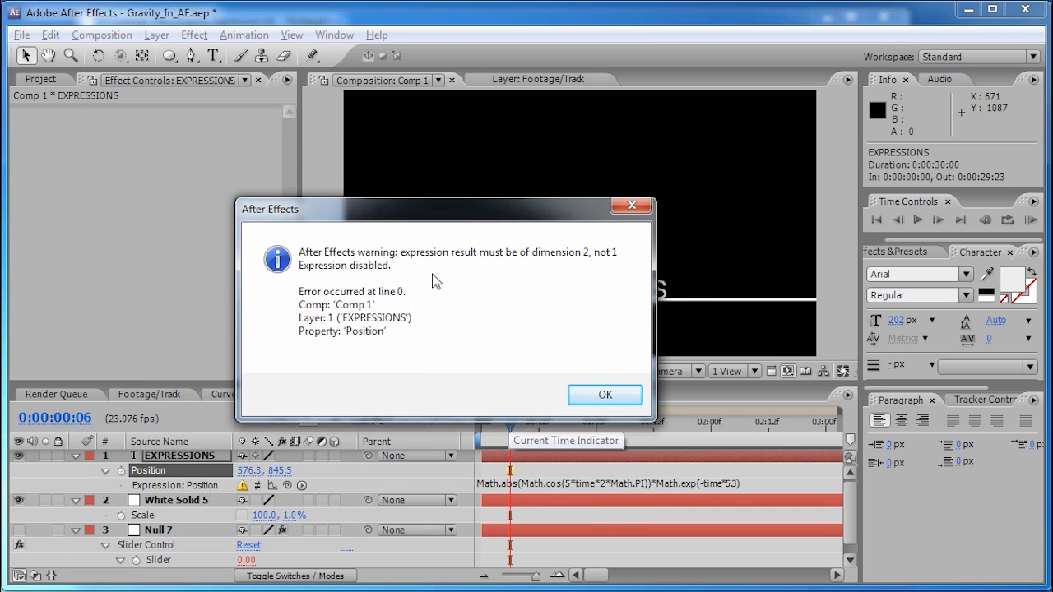
left_click(605, 397)
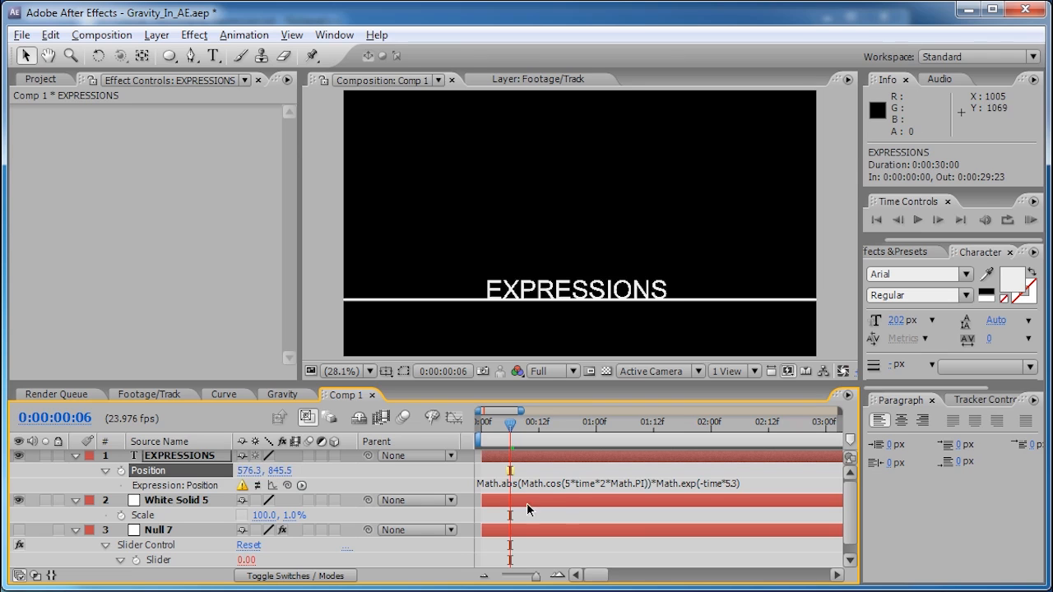
- Prefix the Position expression with 'Y =' and enlarge the expression field
left_click(494, 487)
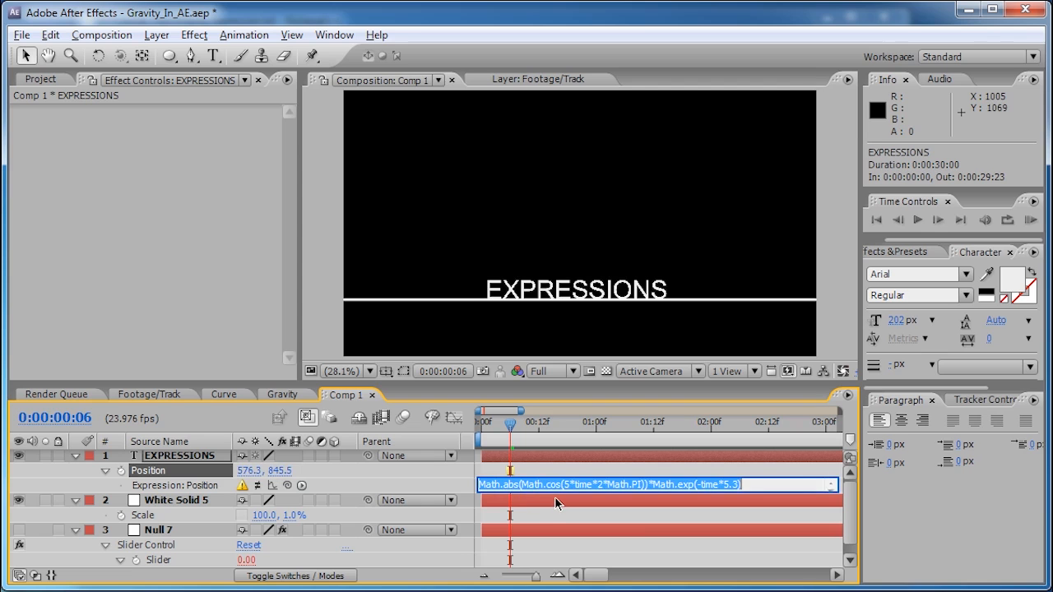
key("End")
key("Left")
key("Left")
key("Left")
key("Left")
key("Left")
key("Left")
key("Left")
key("Left")
key("Left")
key("Left")
key("Left")
key("Left")
key("Left")
key("Left")
key("Left")
key("Left")
key("Left")
key("Left")
key("Left")
key("Left")
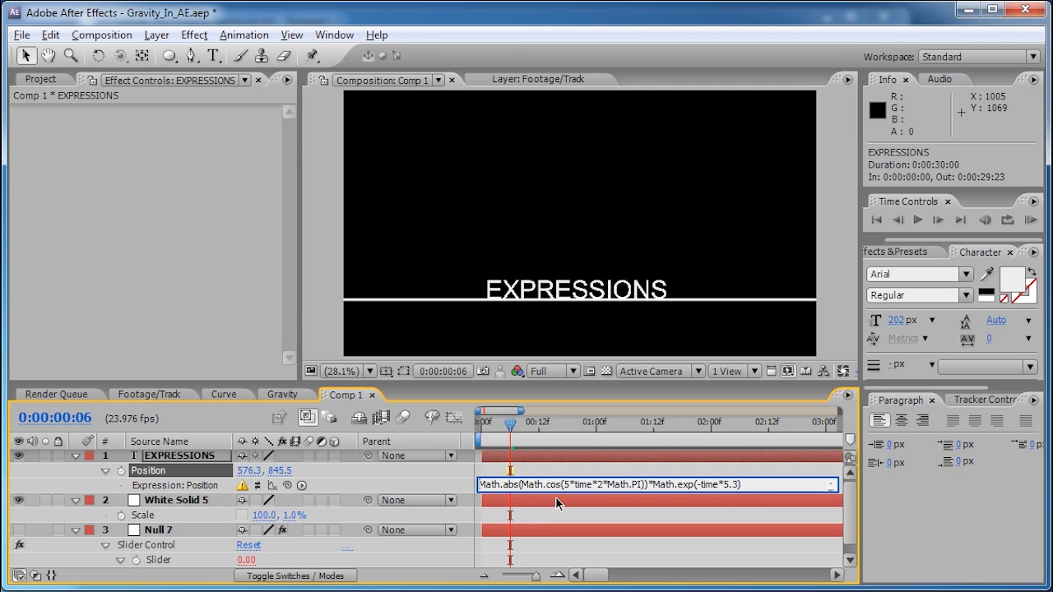
type("Y =")
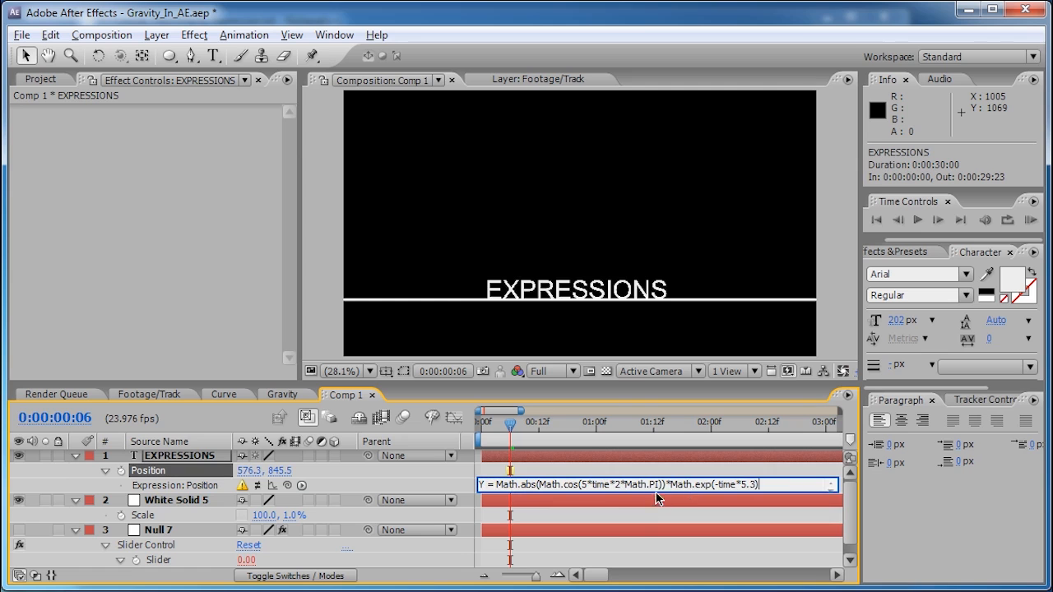
left_click_drag(656, 492, 661, 544)
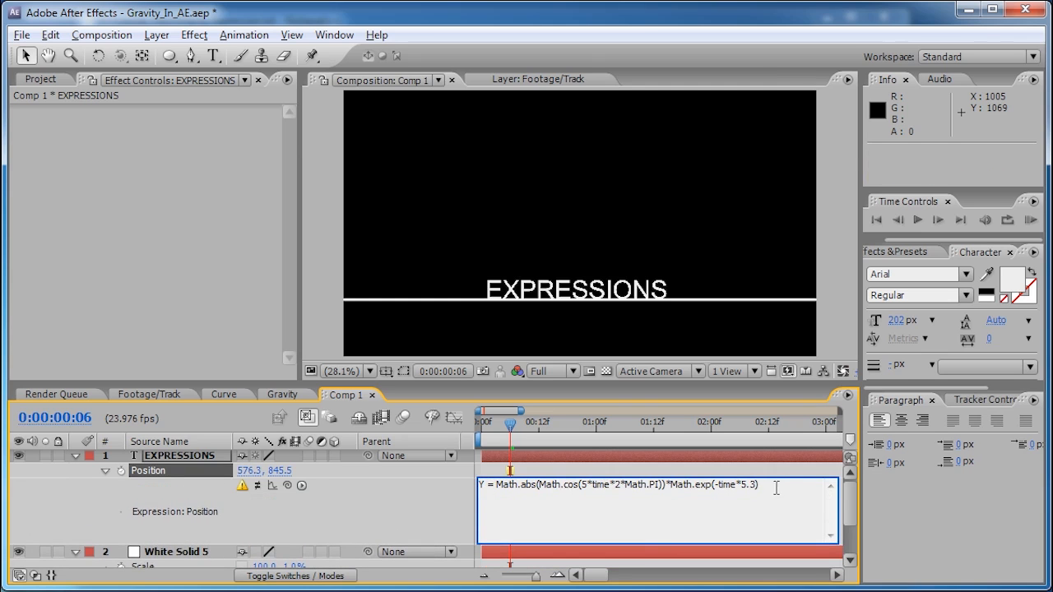
- End the line with ';', add a second line 'position - [0, Y]', and commit
type(";")
key("Return")
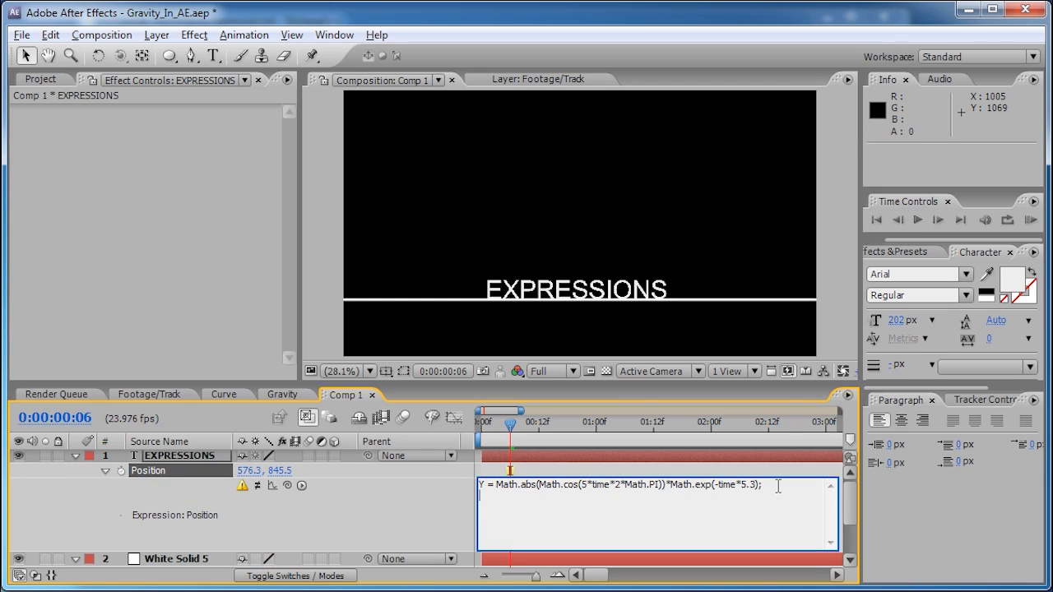
type("position")
type("- [0, Y]")
double_click(539, 496)
left_click(617, 506)
left_click_drag(509, 424, 483, 427)
key("period")
key("period")
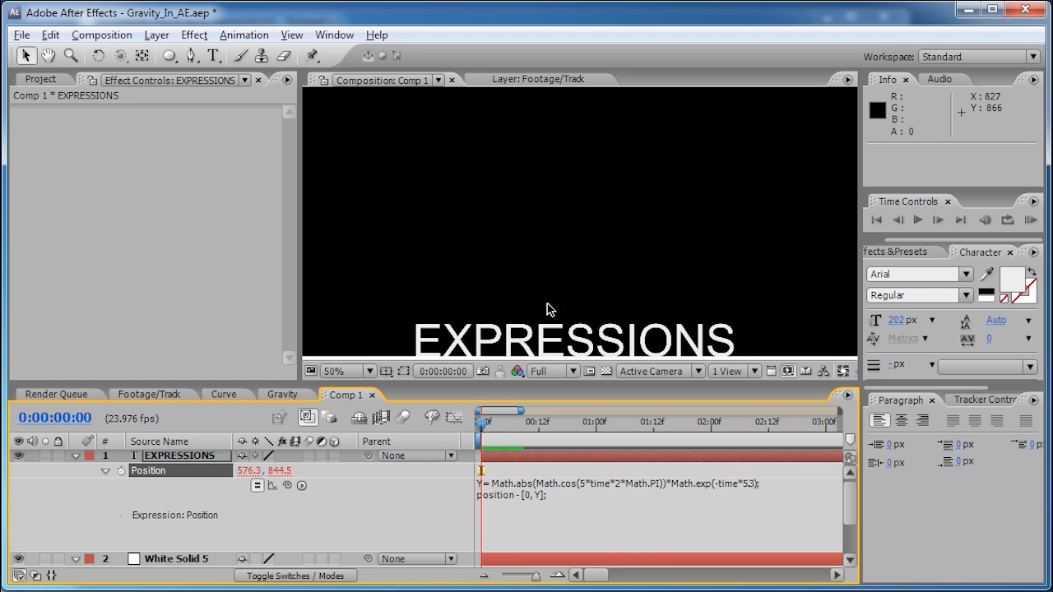
left_click_drag(492, 339, 507, 245)
scroll(489, 238, "up", 1)
mouse_move(483, 423)
left_mouse_down()
mouse_move(523, 428)
mouse_move(507, 434)
mouse_move(482, 428)
mouse_move(530, 428)
mouse_move(480, 436)
left_mouse_up()
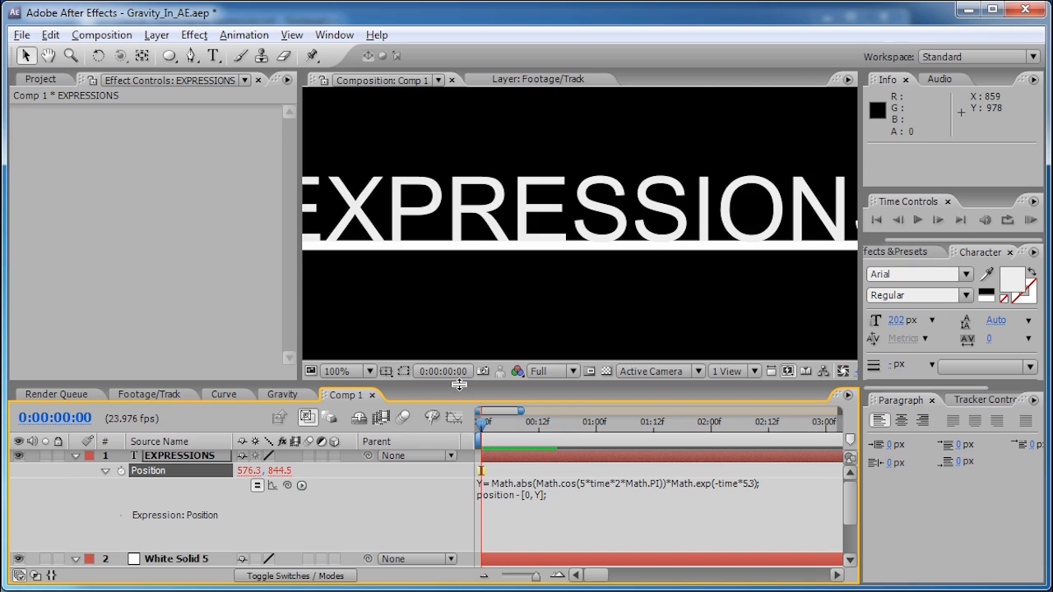
key("shift+slash")
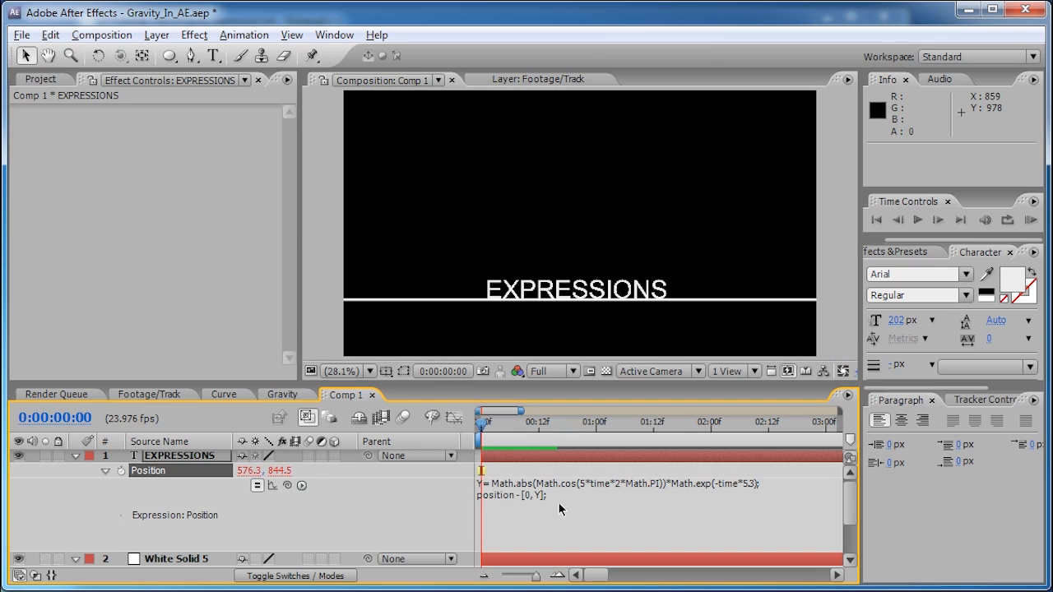
- Wrap the bounce in '800*(...)' after 'Y =' and scrub to preview the drop onto the line
left_click(497, 487)
left_click(497, 487)
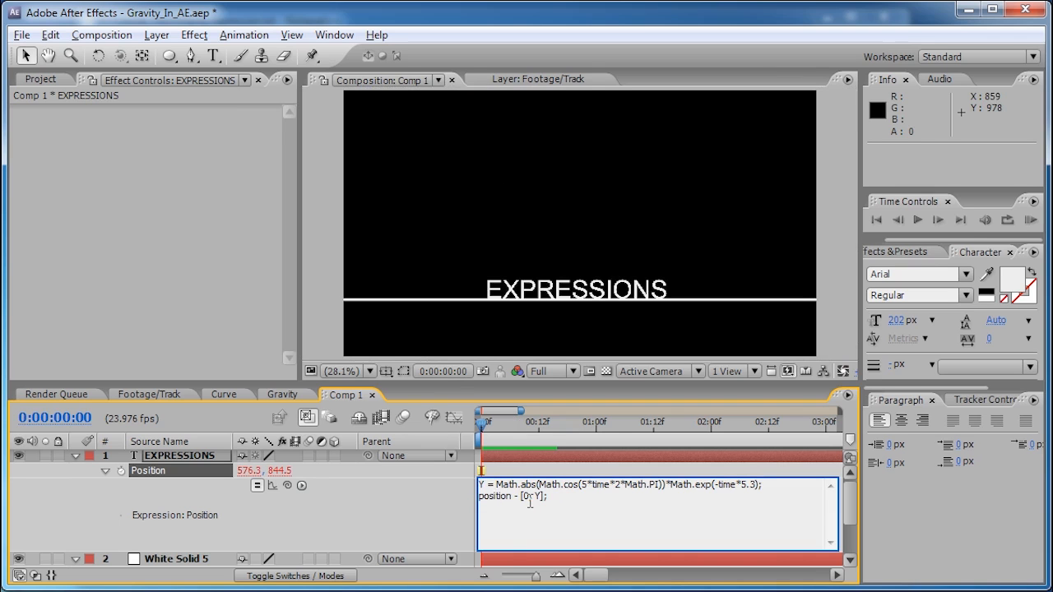
type("800")
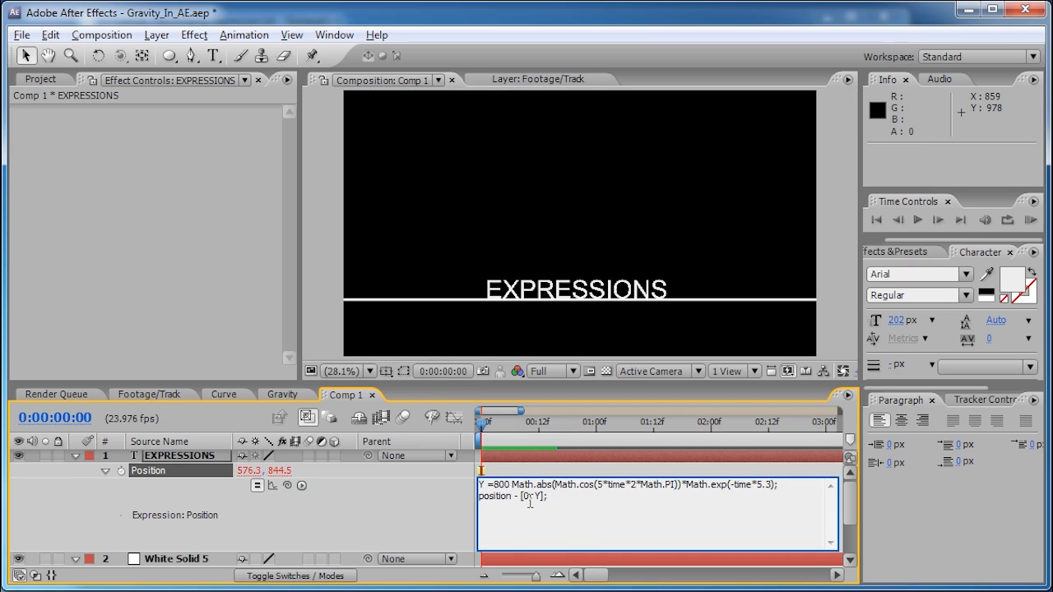
type("*")
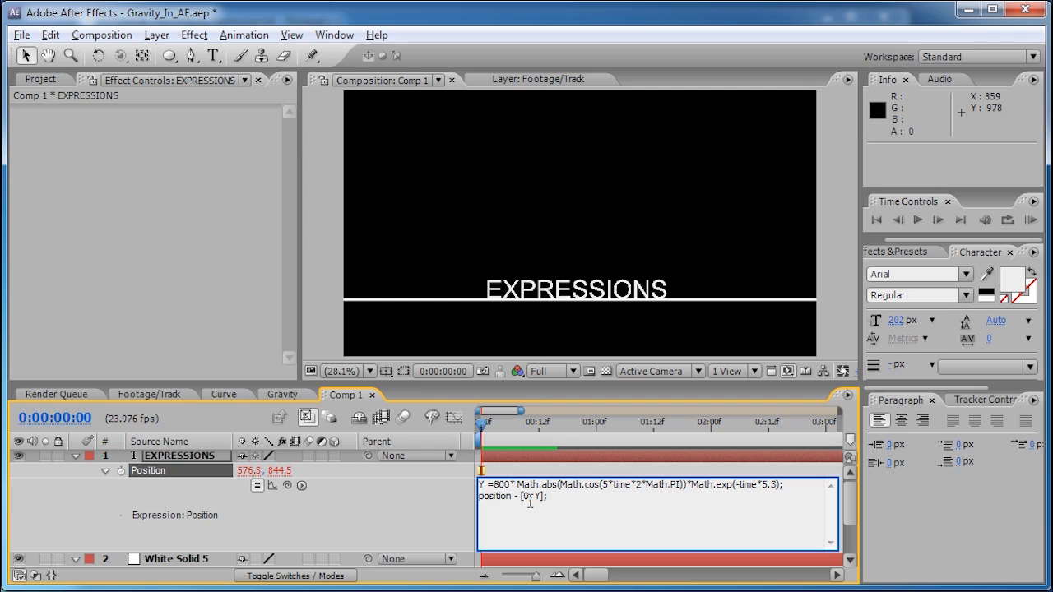
type("(")
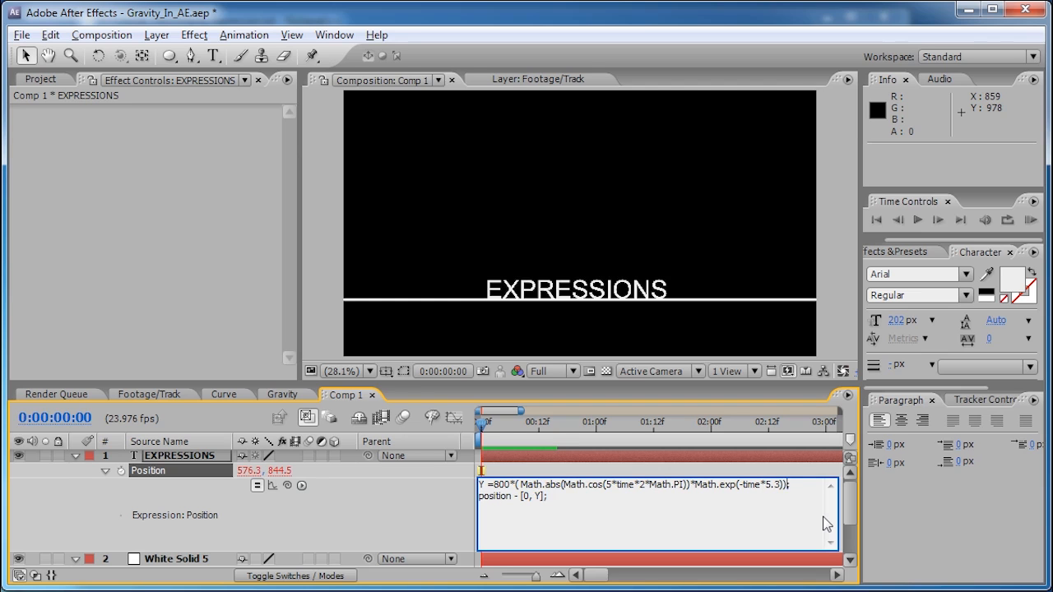
left_click_drag(496, 422, 467, 426)
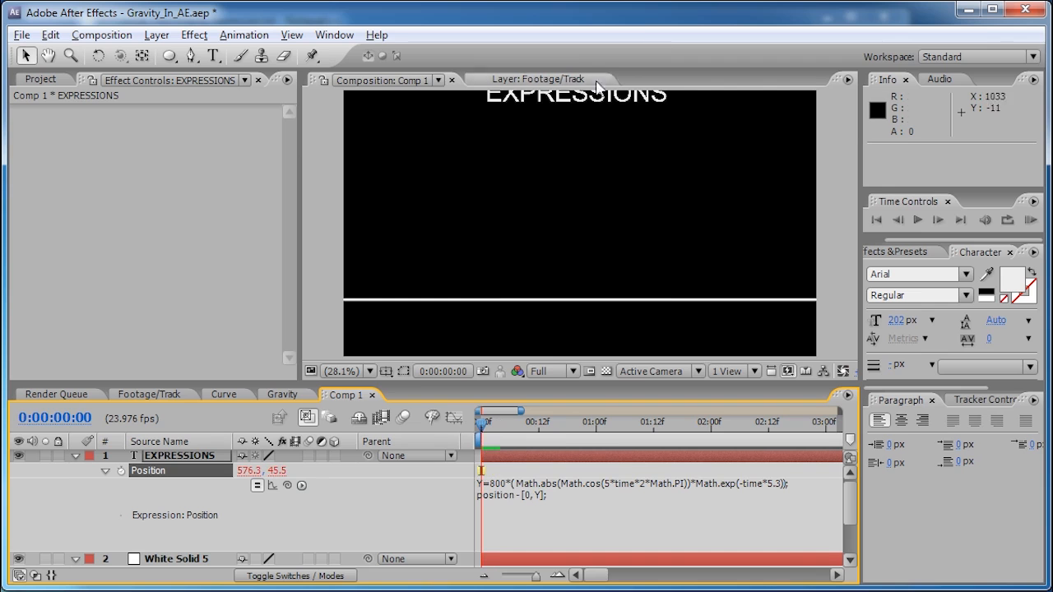
left_click_drag(482, 426, 605, 426)
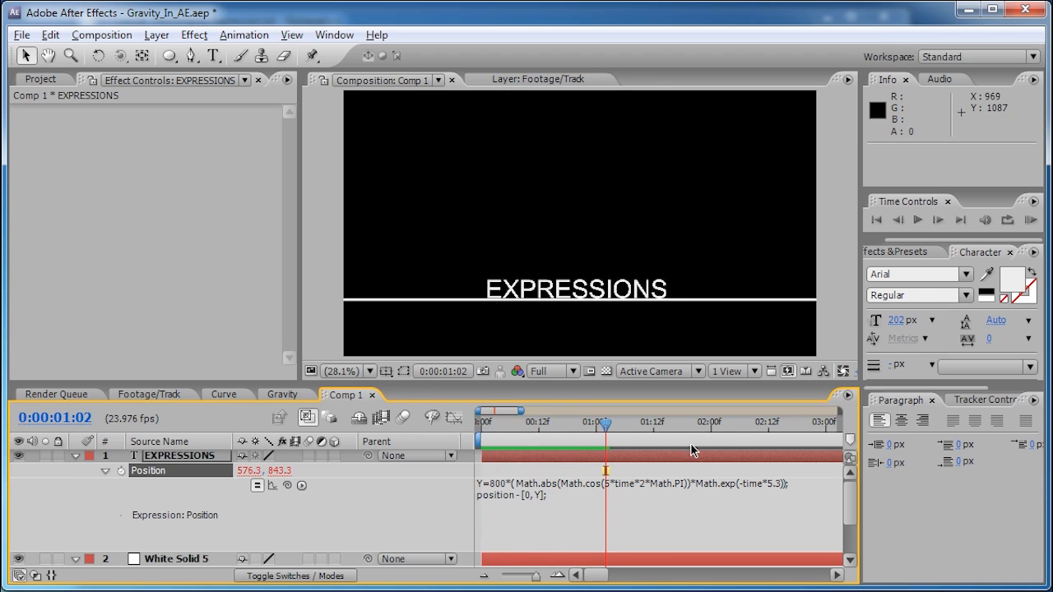
- Change the decay term to Math.exp(-time*5.3/5) and scrub to check the longer bounce
left_click(745, 490)
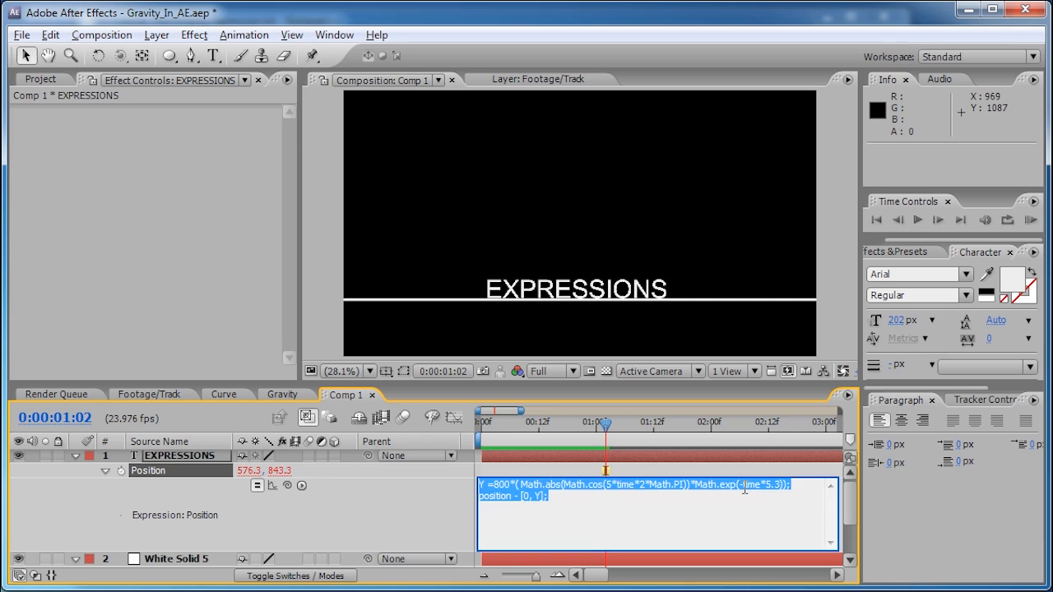
left_click(785, 487)
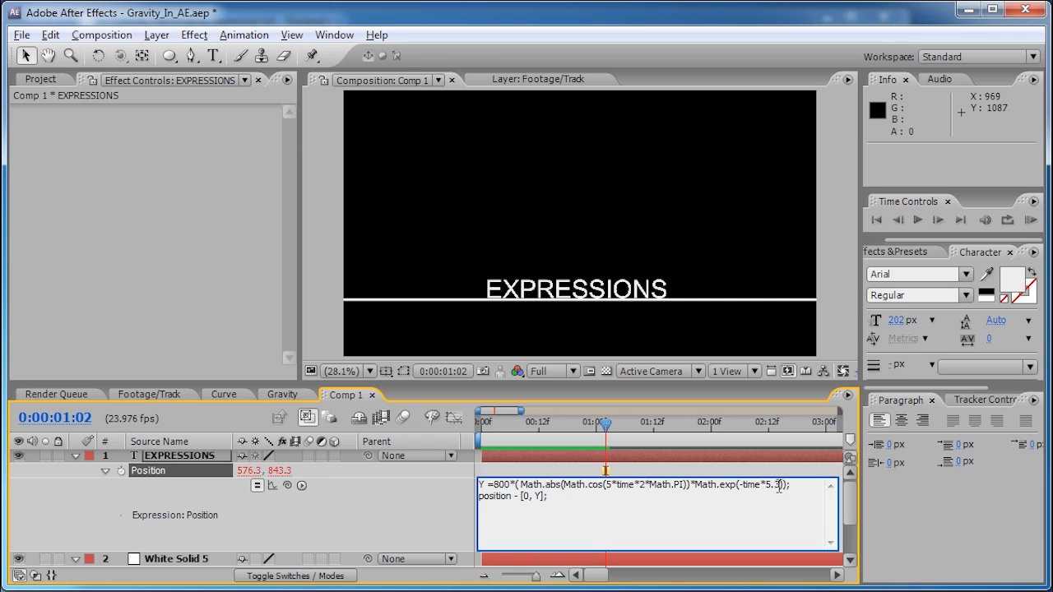
type(")")
type("/")
type("5)")
left_click_drag(565, 420, 783, 444)
left_click_drag(537, 575, 504, 576)
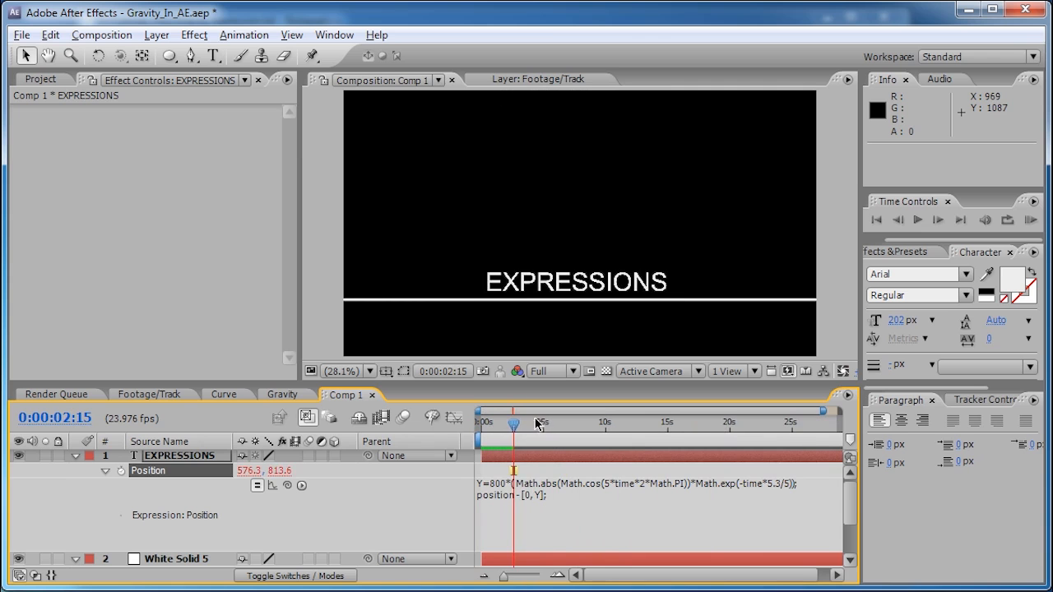
left_click_drag(517, 424, 486, 426)
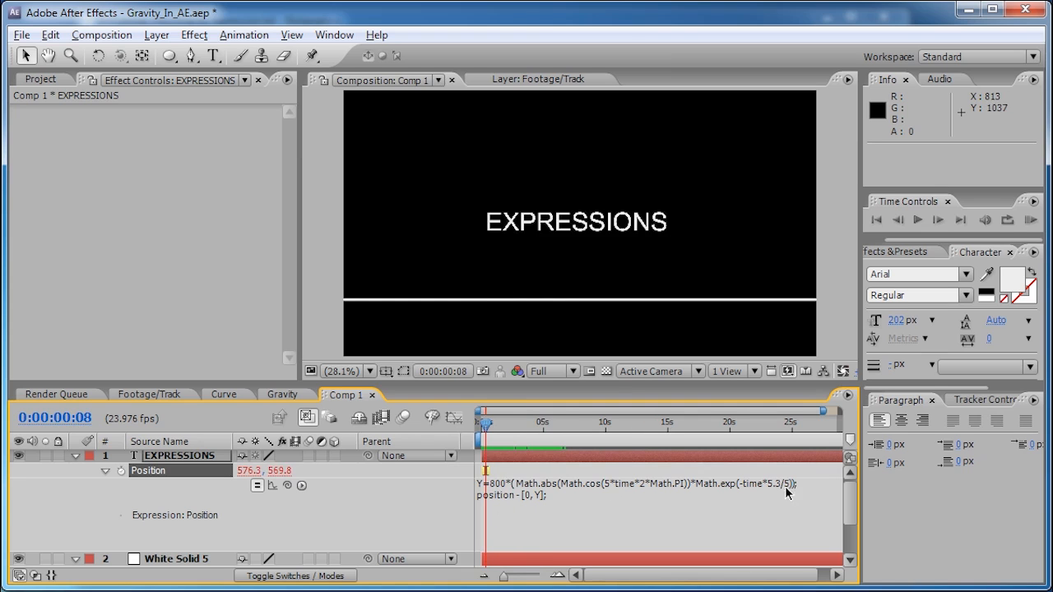
mouse_move(491, 428)
left_mouse_down()
mouse_move(560, 428)
mouse_move(501, 425)
left_mouse_up()
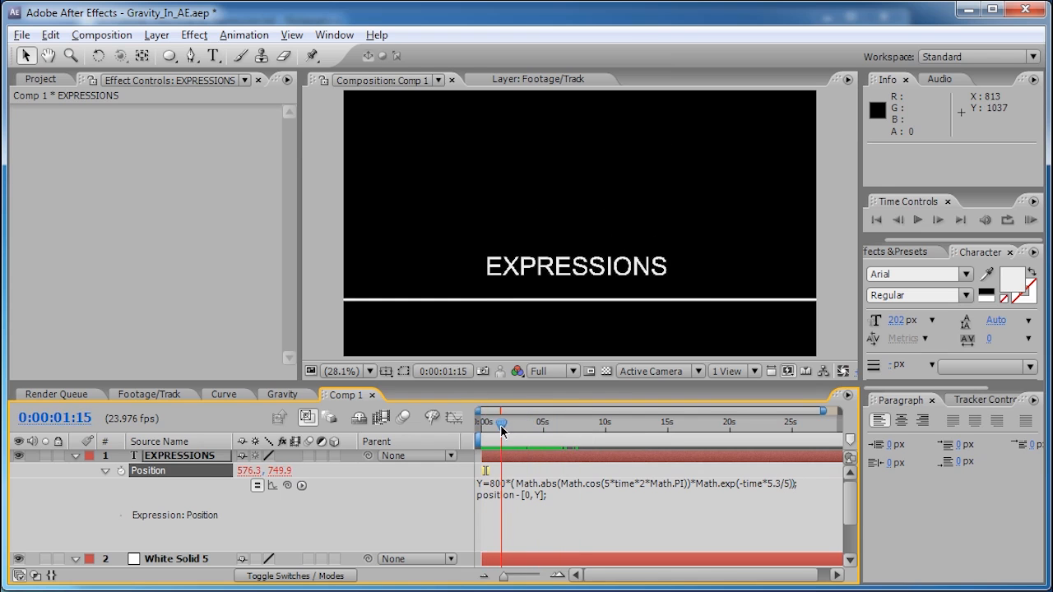
- Change the cosine frequency from 5 to 2 and preview the bounce in the Graph Editor
left_click(454, 418)
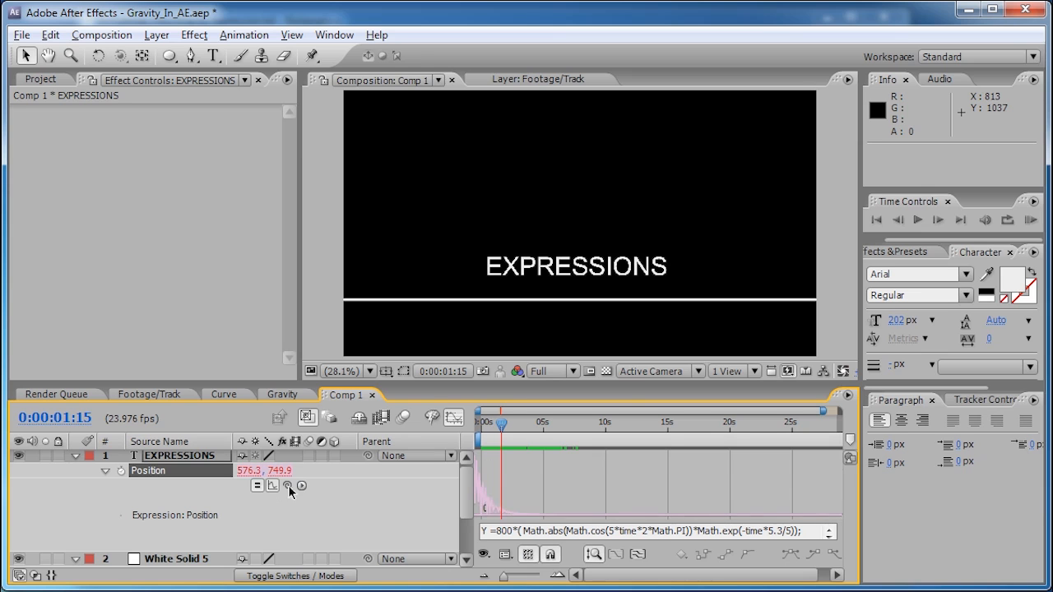
left_click_drag(505, 576, 576, 577)
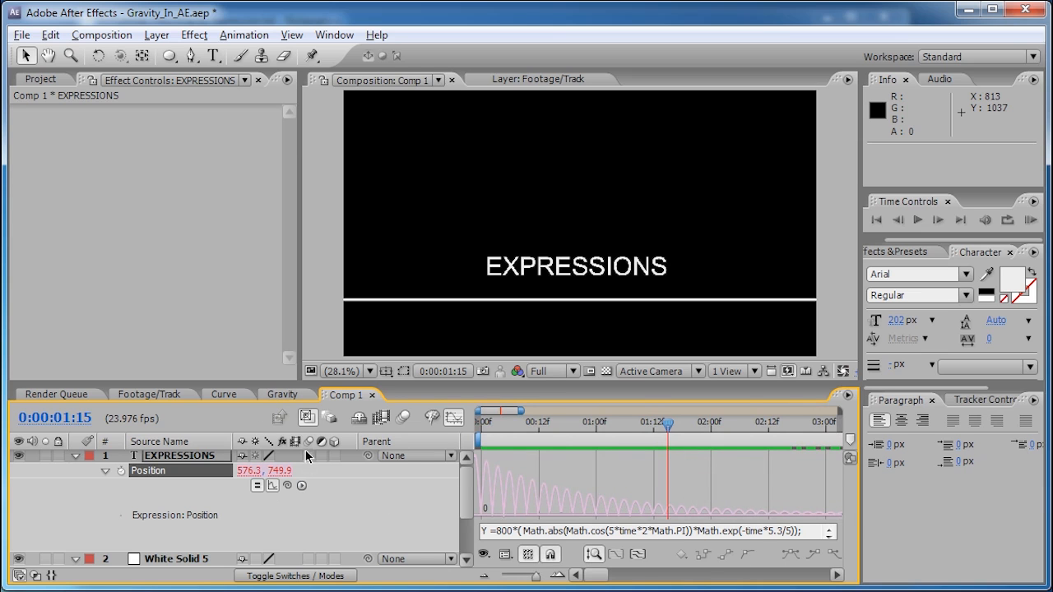
left_click(453, 418)
left_click(612, 498)
double_click(608, 485)
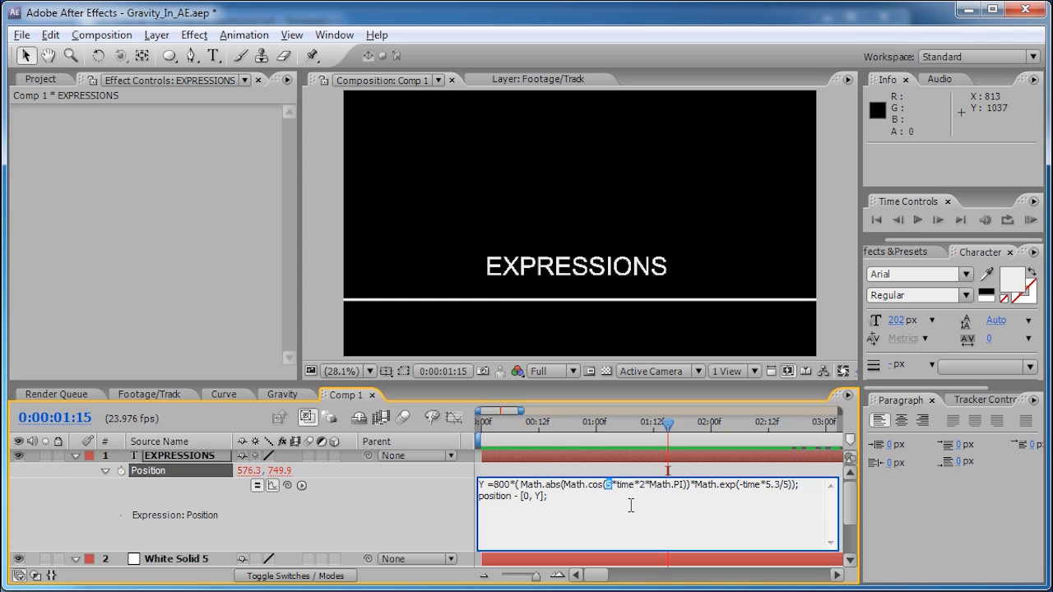
type("2")
left_click(453, 418)
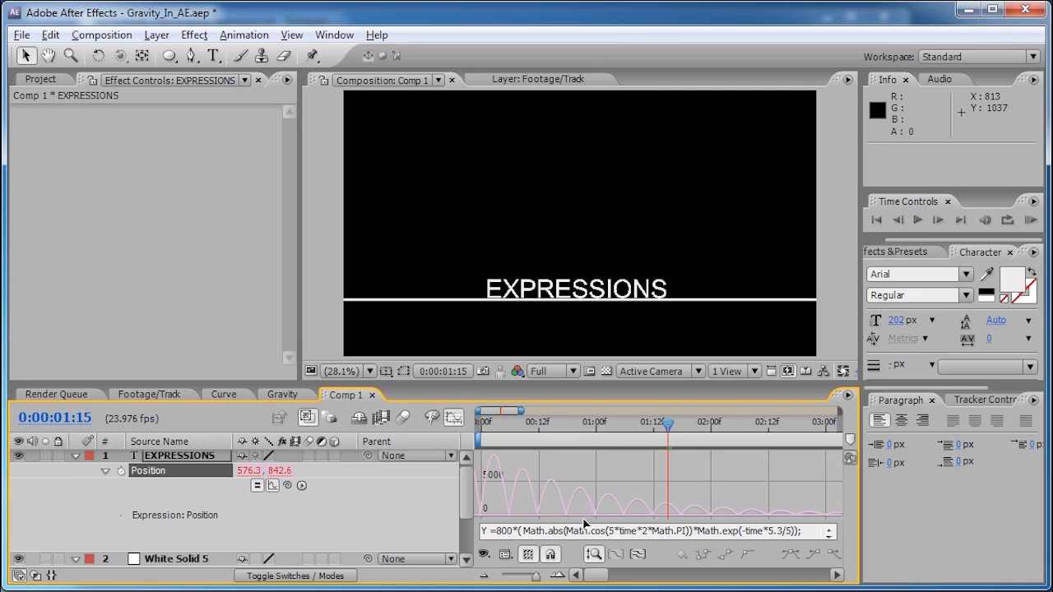
left_click_drag(668, 424, 504, 434)
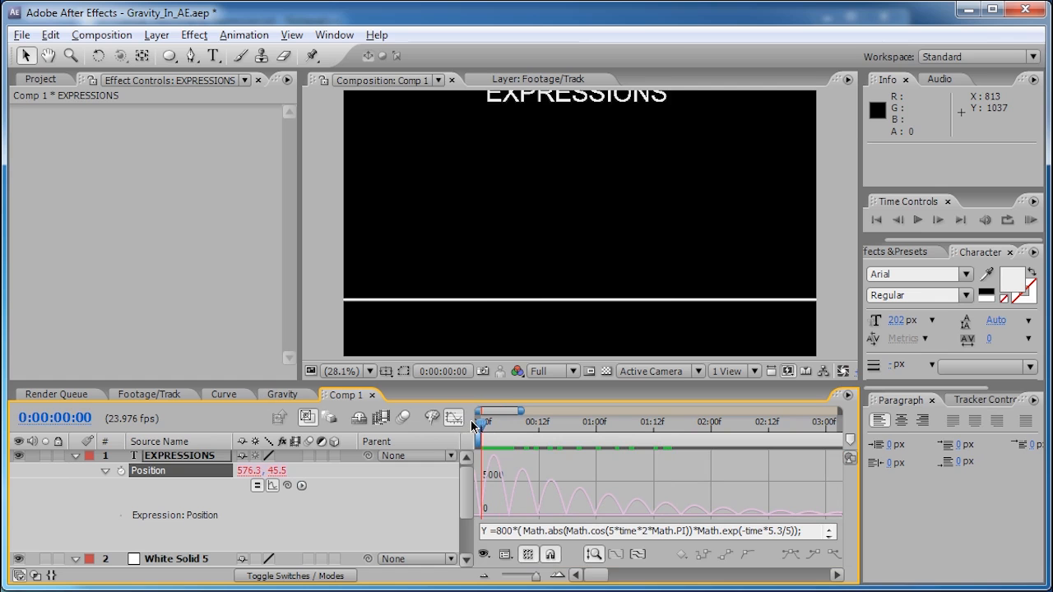
key("KP_0")
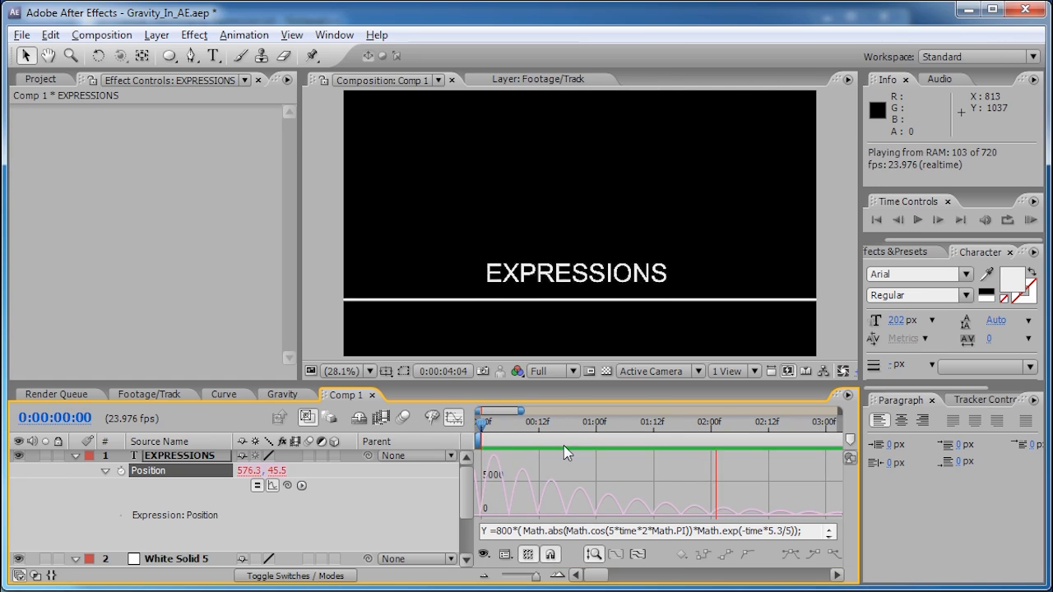
key("space")
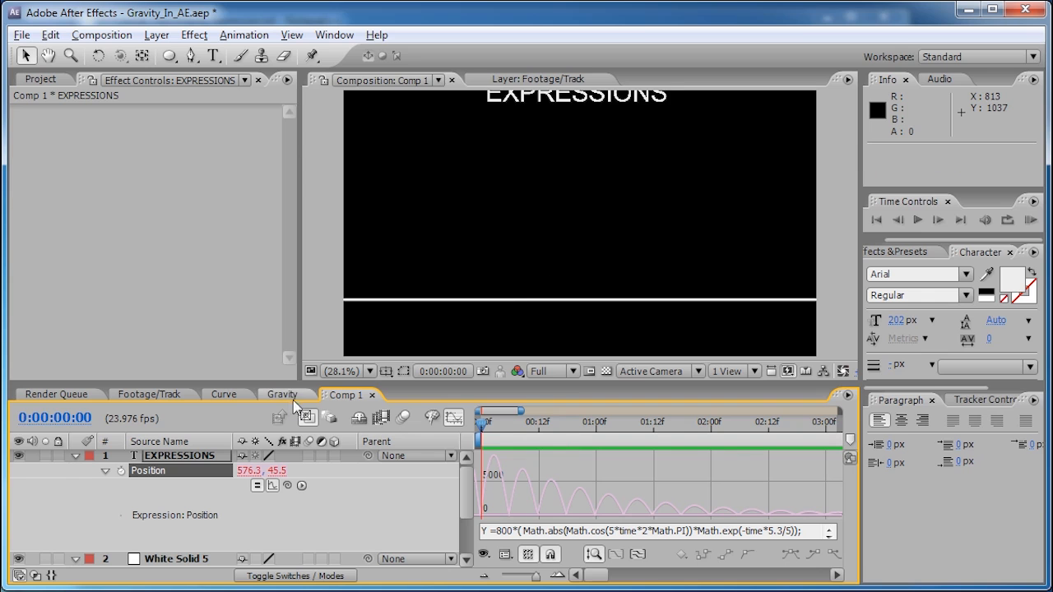
- Lower the frequency further to 1.5, preview the slower bounce, and return to layer bars
left_click(453, 418)
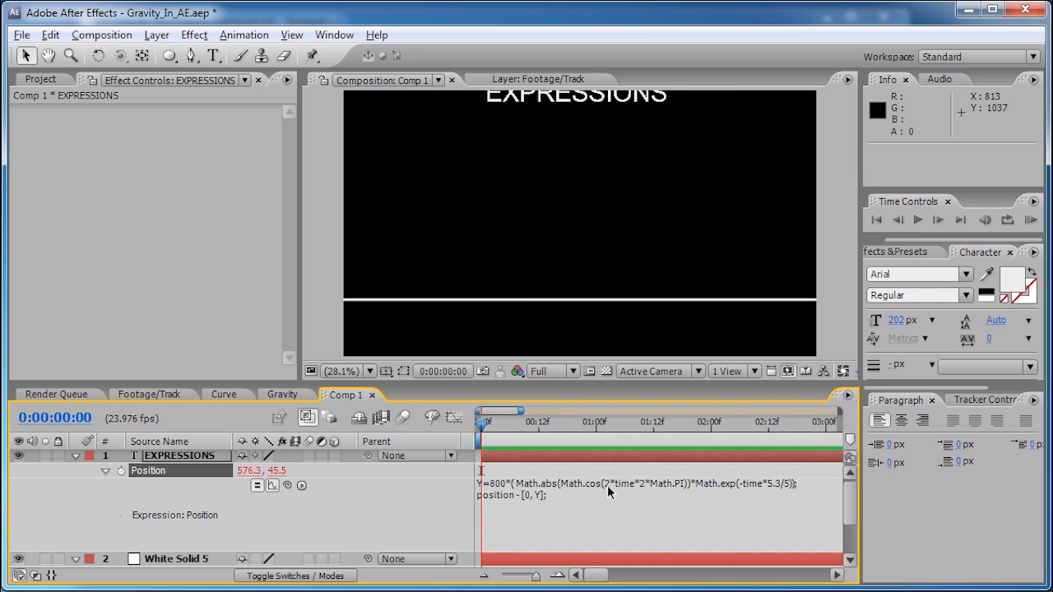
left_click(609, 491)
left_click(610, 486)
key("BackSpace")
type("1.5")
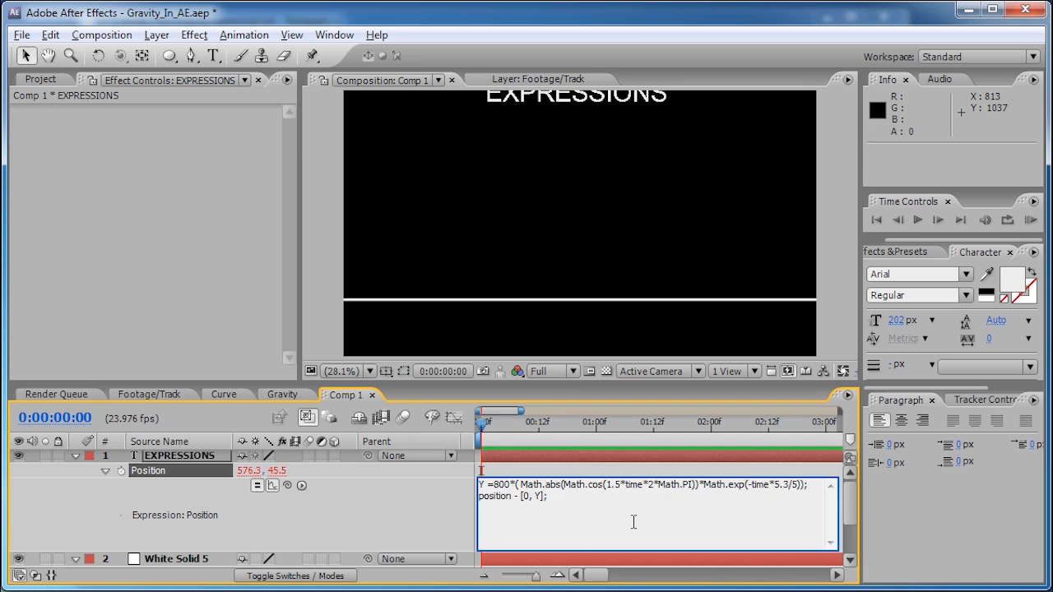
left_click(455, 419)
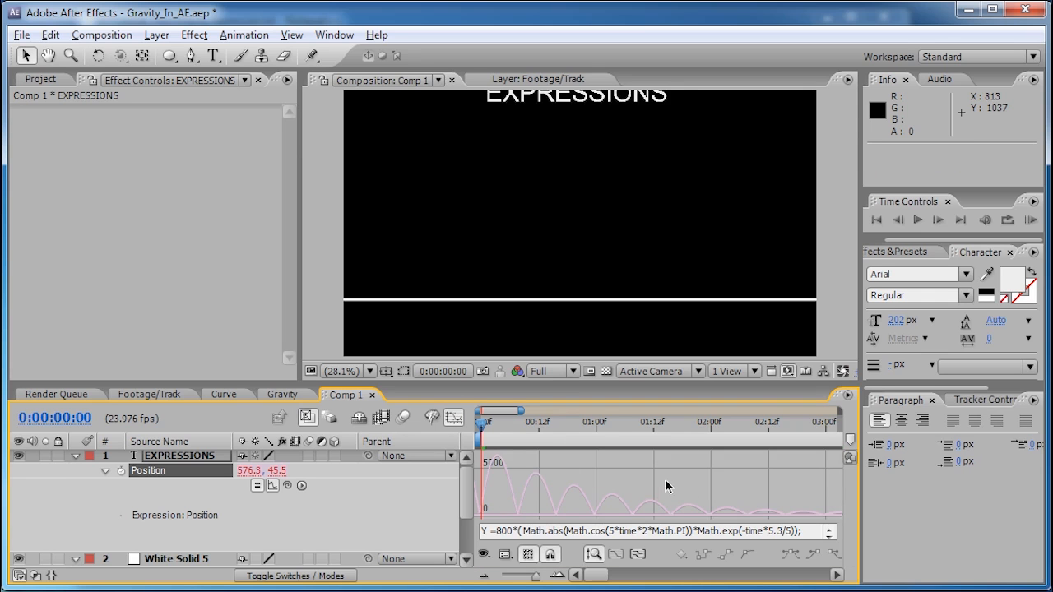
key("KP_0")
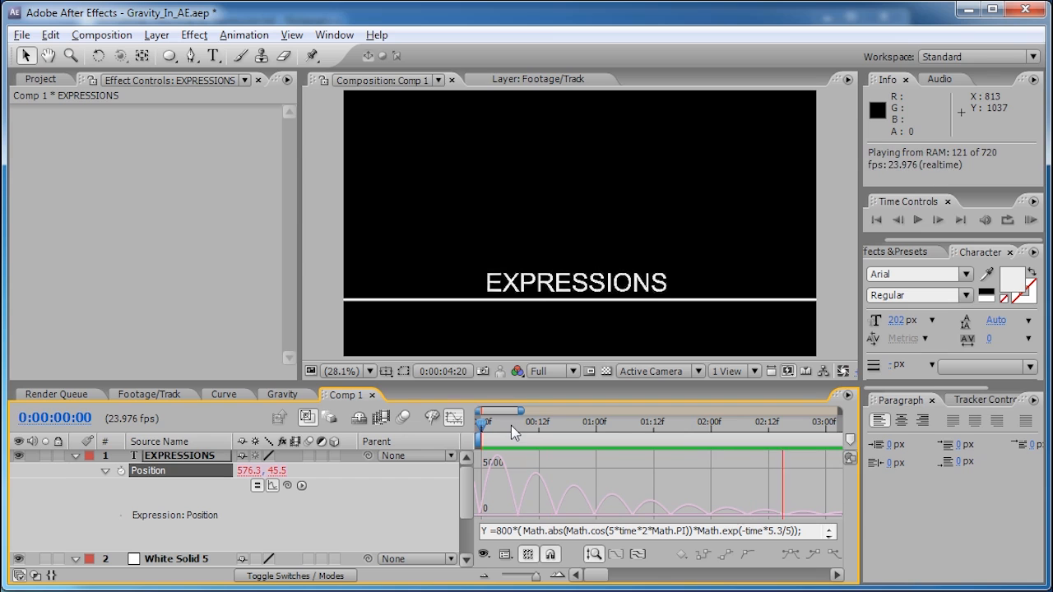
left_click(487, 424)
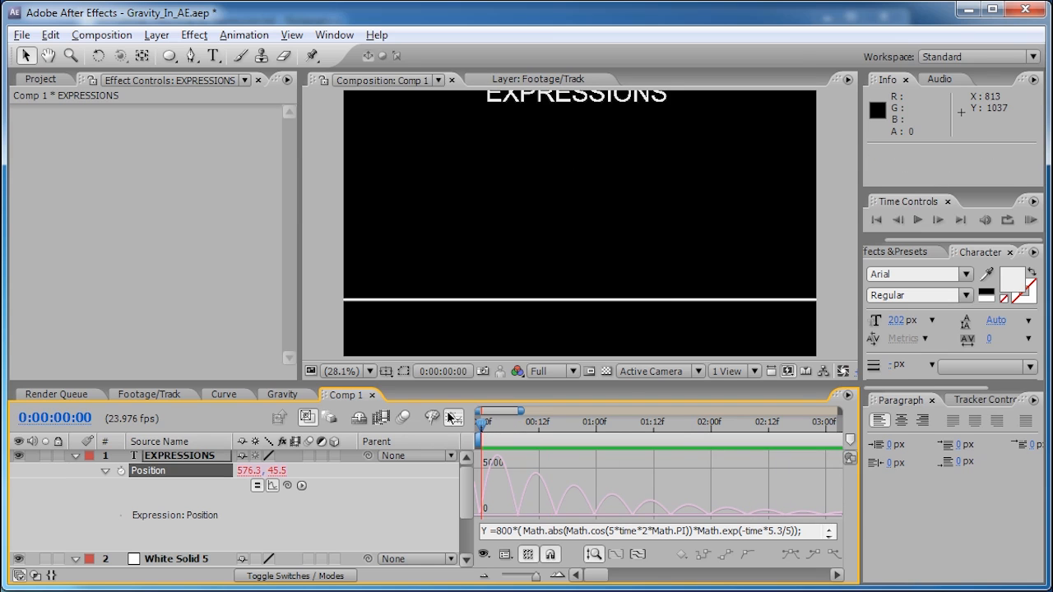
left_click(457, 420)
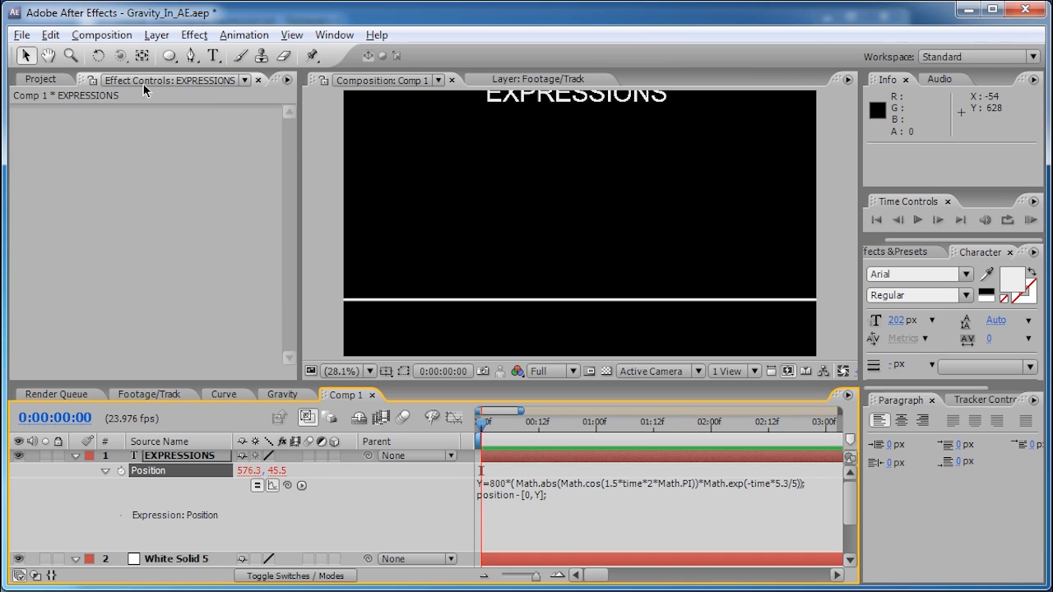
- Add a Slider Control to the EXPRESSIONS layer and duplicate it into three sliders
left_click(196, 456)
left_click(189, 37)
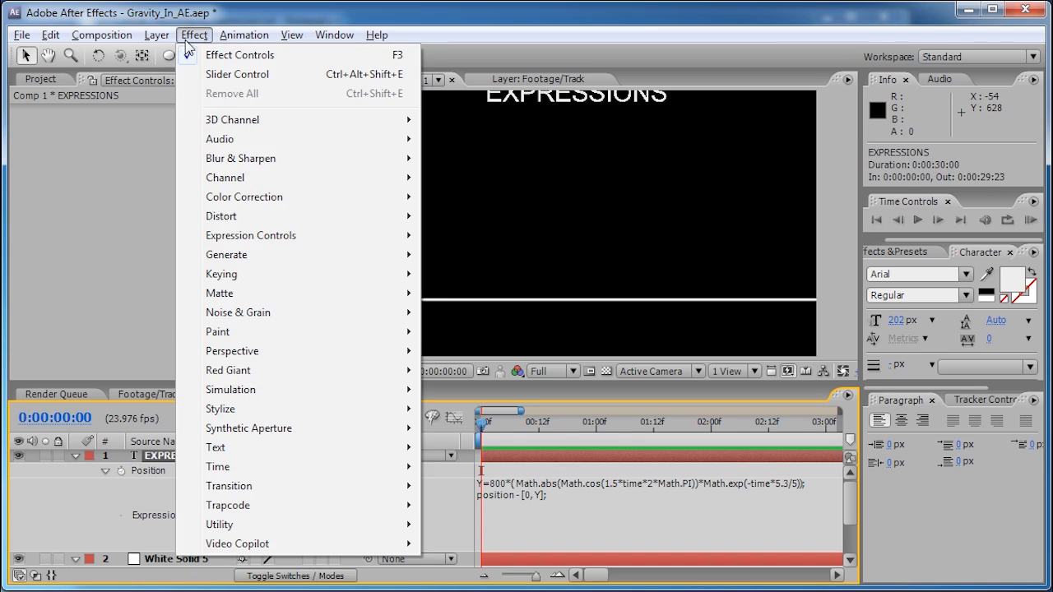
mouse_move(279, 239)
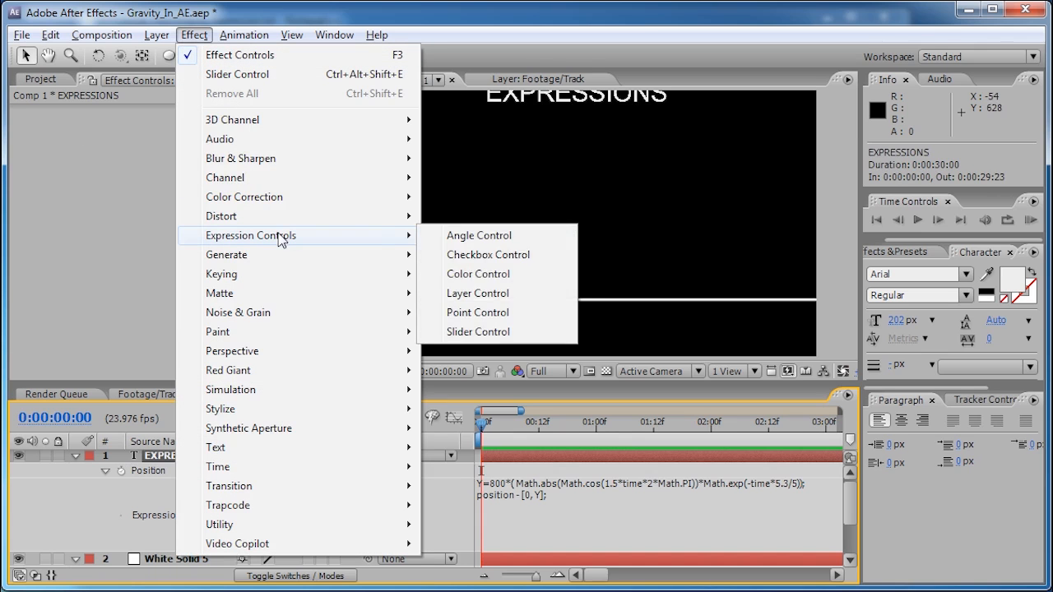
left_click(478, 332)
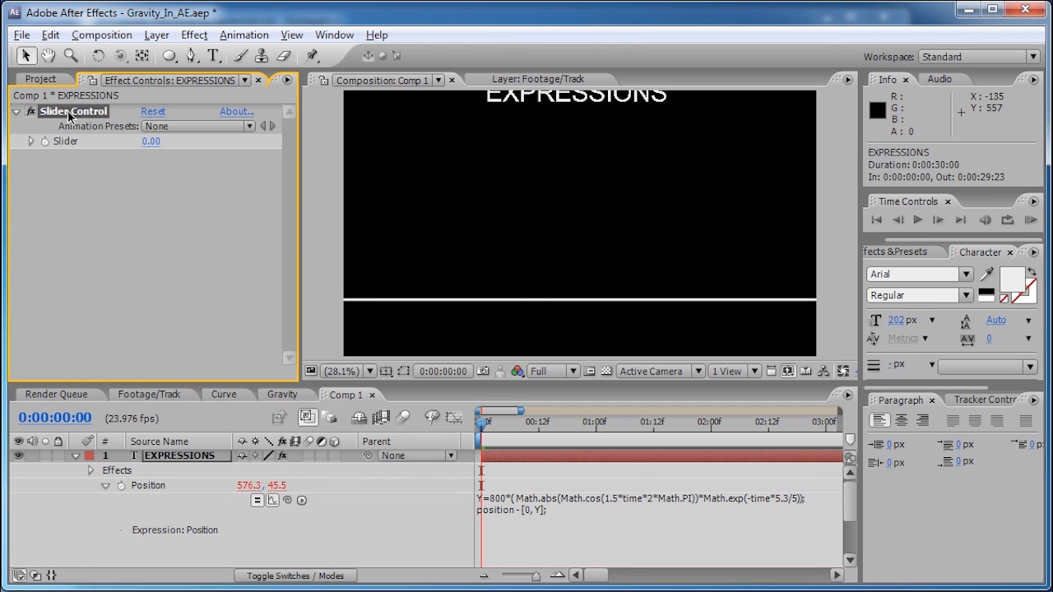
key("ctrl+d")
key("ctrl+d")
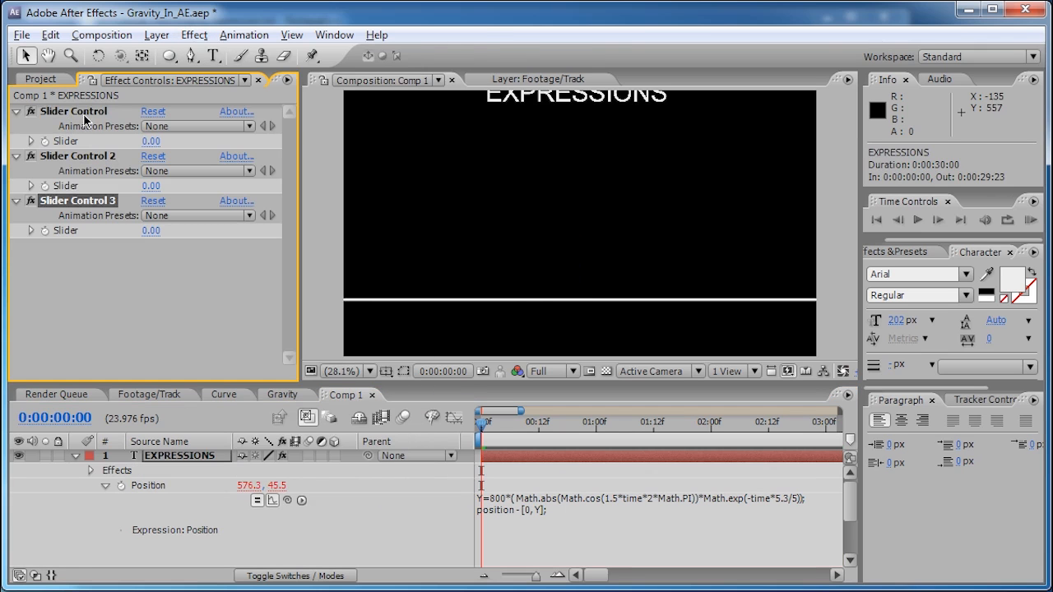
- Rename the three sliders Amplitude, Frequency and Decay
left_click(85, 115)
key("Return")
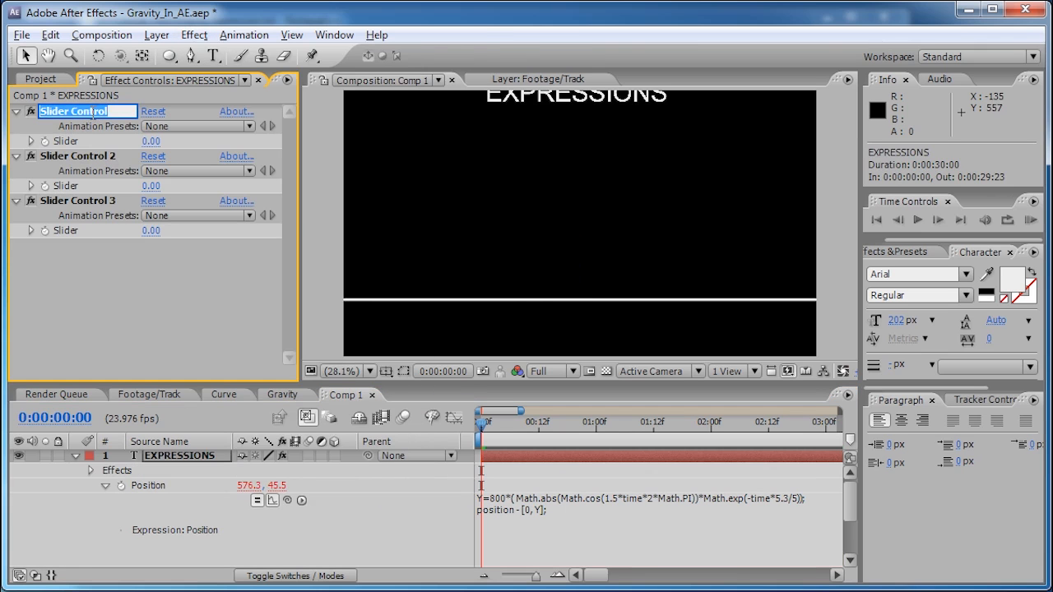
type("Amplitu")
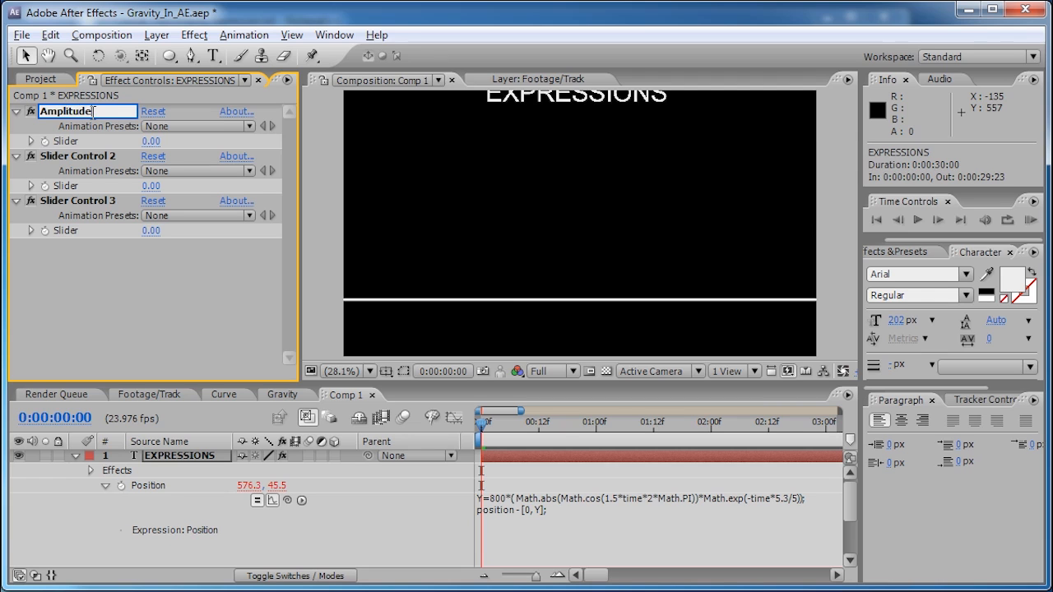
type("de")
key("Return")
left_click(95, 161)
key("Return")
type("Frequency")
key("Return")
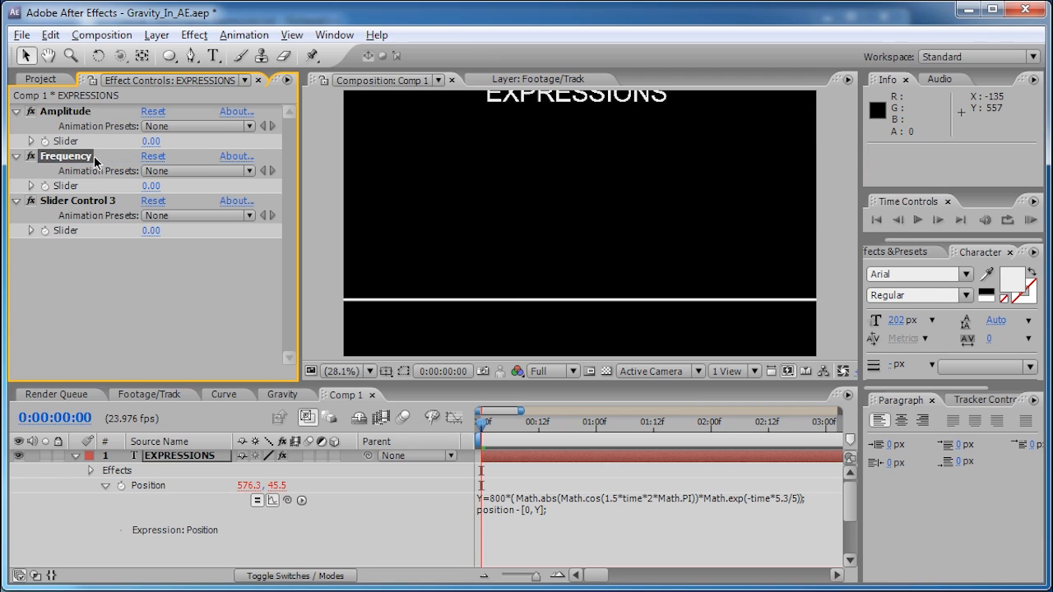
left_click(82, 201)
key("Return")
type("Decay")
key("Return")
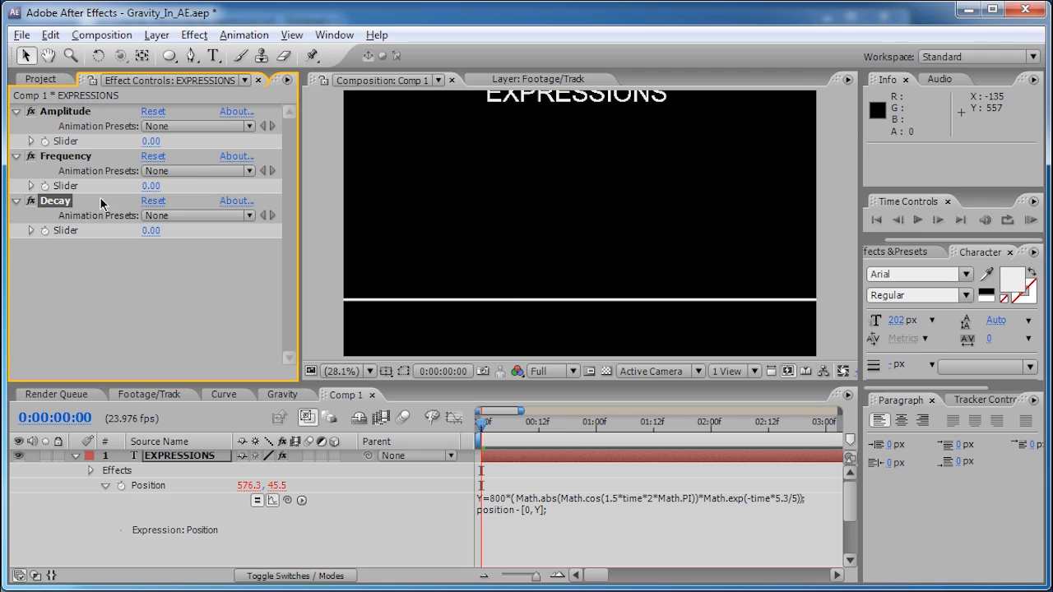
left_click(553, 511)
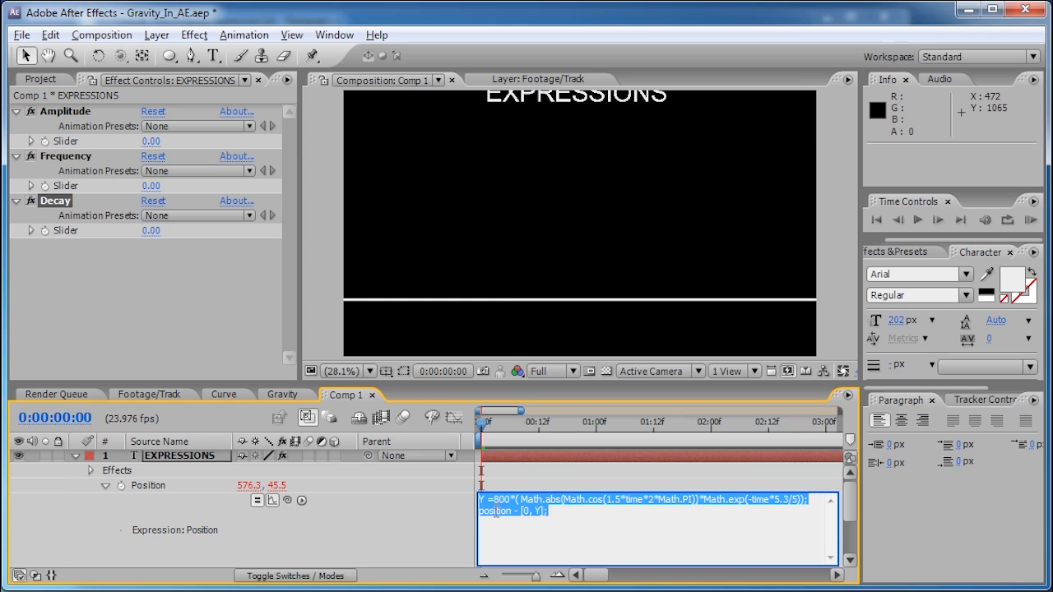
- Insert an 'amp' variable line linked to the Amplitude slider at the expression's top
left_click(484, 499)
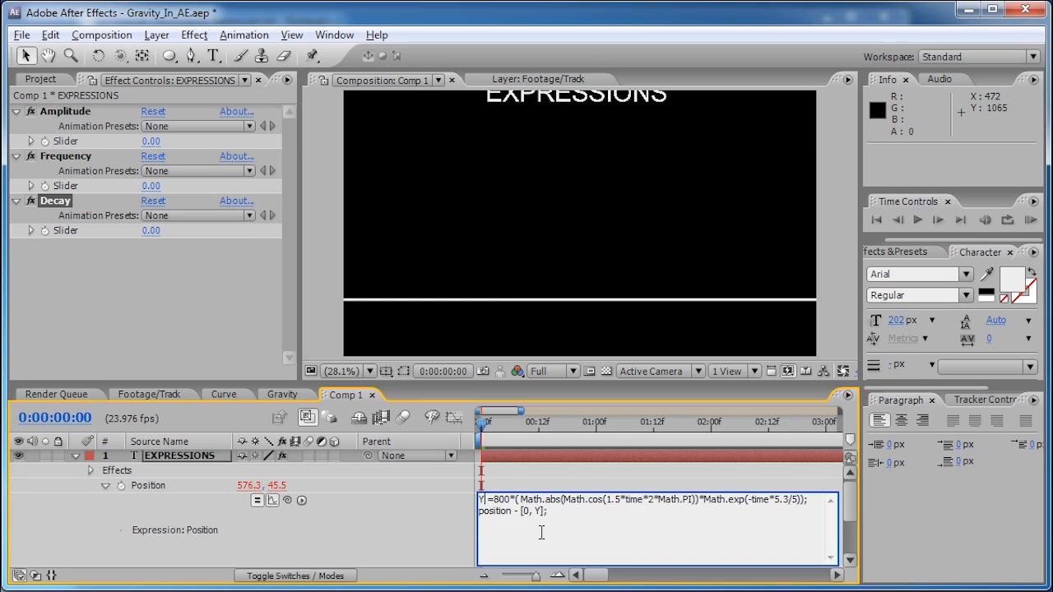
key("Return")
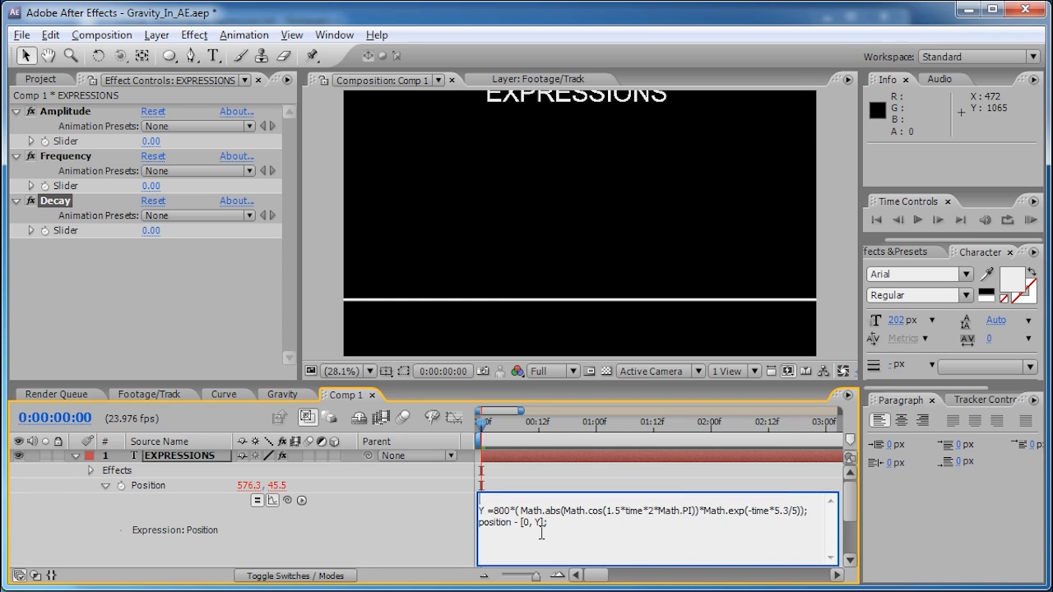
type("amp =")
left_click_drag(287, 500, 65, 147)
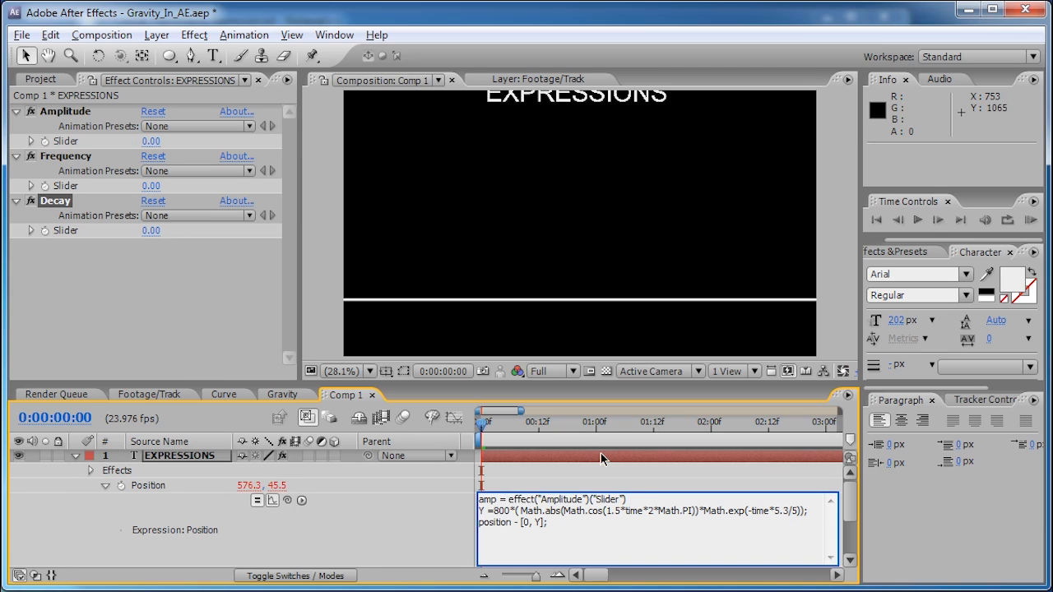
type(";")
key("Return")
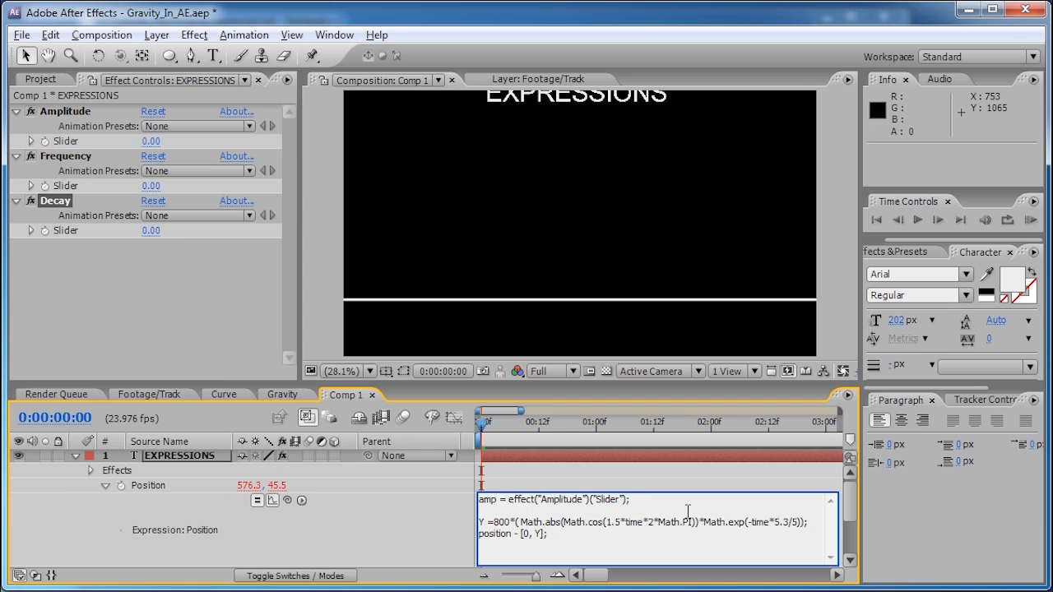
- Add 'freq' and 'decay' variable lines linked to the Frequency and Decay sliders
type("freq =")
left_click_drag(284, 499, 65, 185)
type(";")
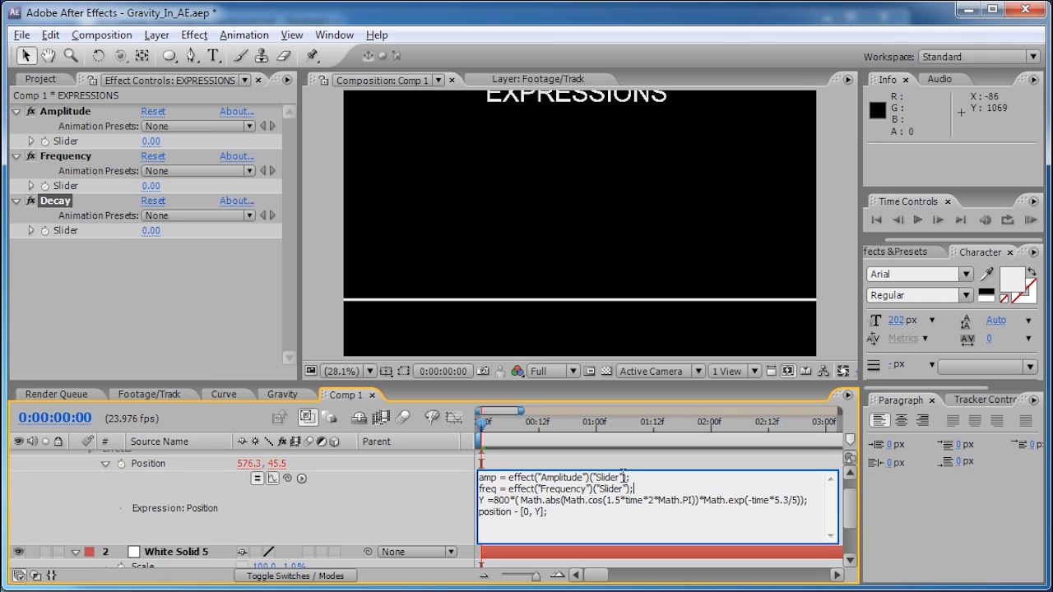
key("Return")
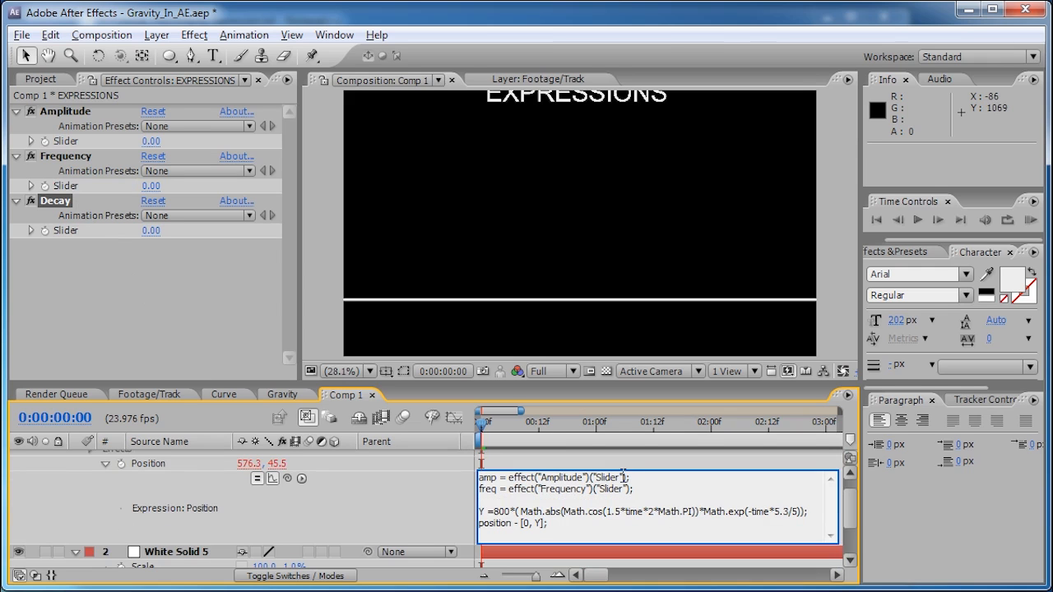
type("decay =")
left_click_drag(287, 478, 66, 230)
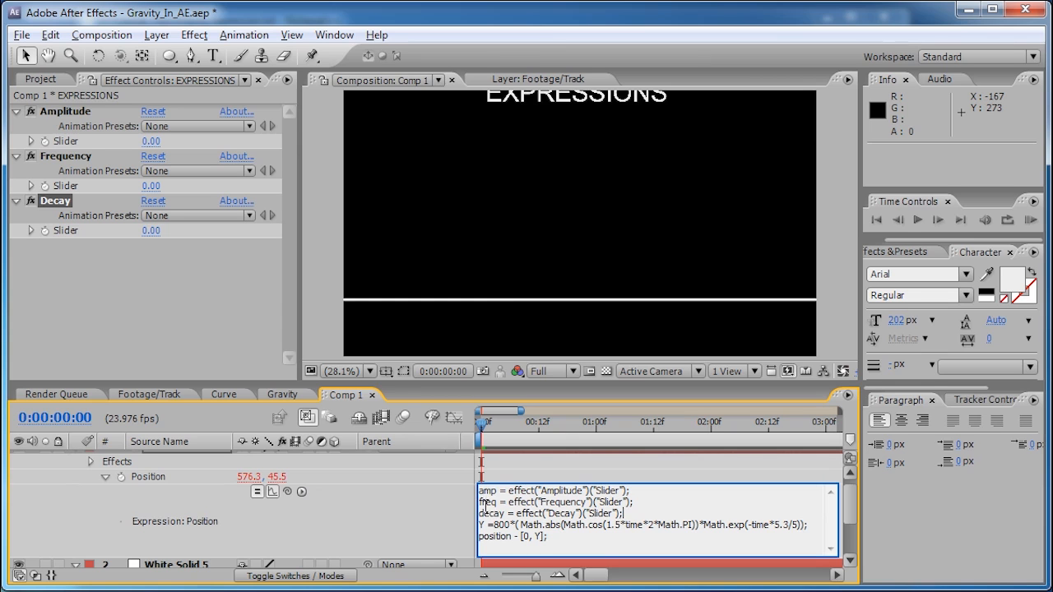
- Add a blank line after the decay line and select the hardcoded values in the Y line
double_click(487, 502)
left_click(638, 514)
key("Return")
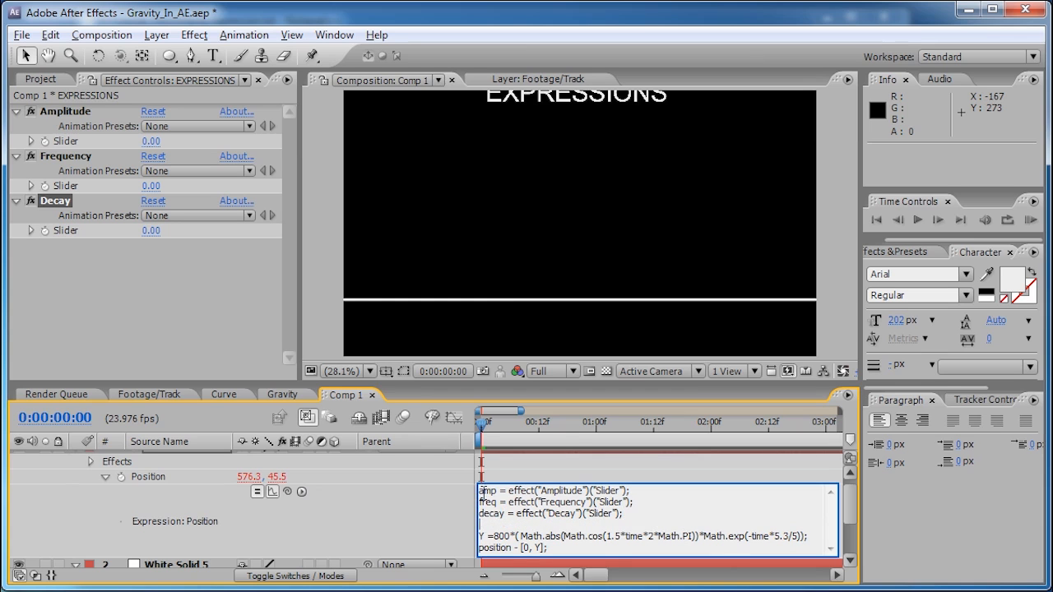
left_click_drag(511, 535, 495, 536)
double_click(493, 492)
left_click(598, 527)
left_click(790, 535)
key("BackSpace")
left_click_drag(792, 540, 798, 541)
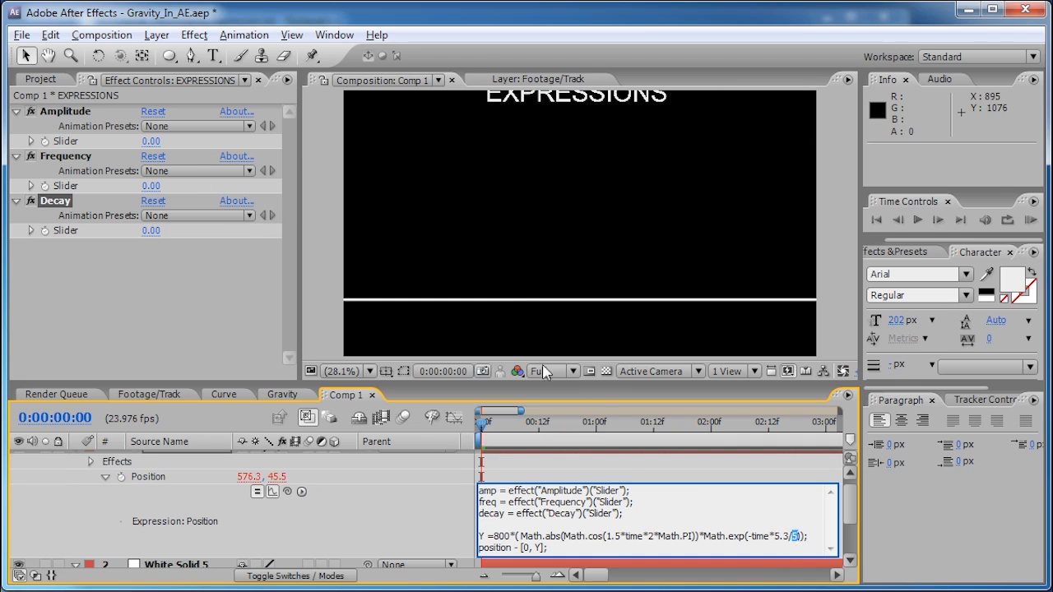
- Set the Amplitude, Frequency and Decay sliders all to 1
left_click(149, 230)
type("1")
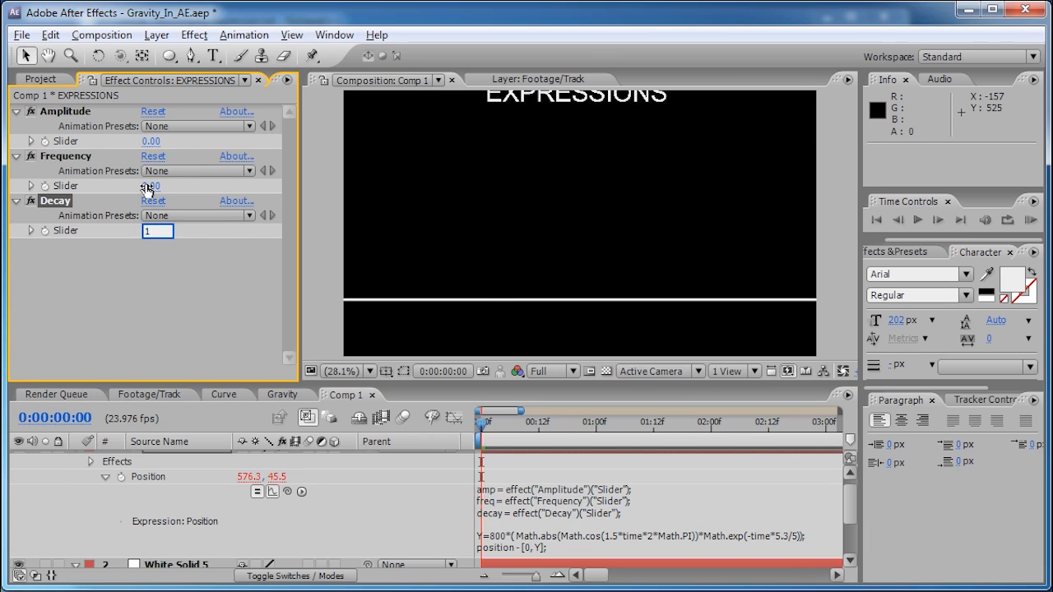
left_click(150, 186)
type("1")
left_click(150, 141)
type("1")
left_click(206, 240)
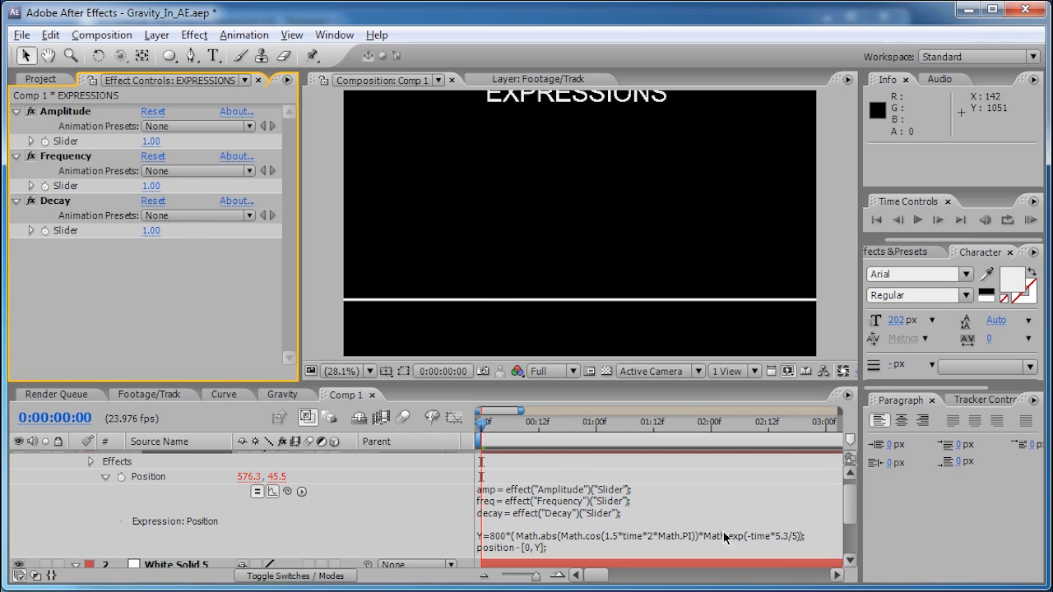
- In the Y line, replace 800 with amp, 1.5 with freq and the final 5 with decay
left_click(509, 545)
left_click(509, 537)
key("BackSpace")
key("BackSpace")
key("BackSpace")
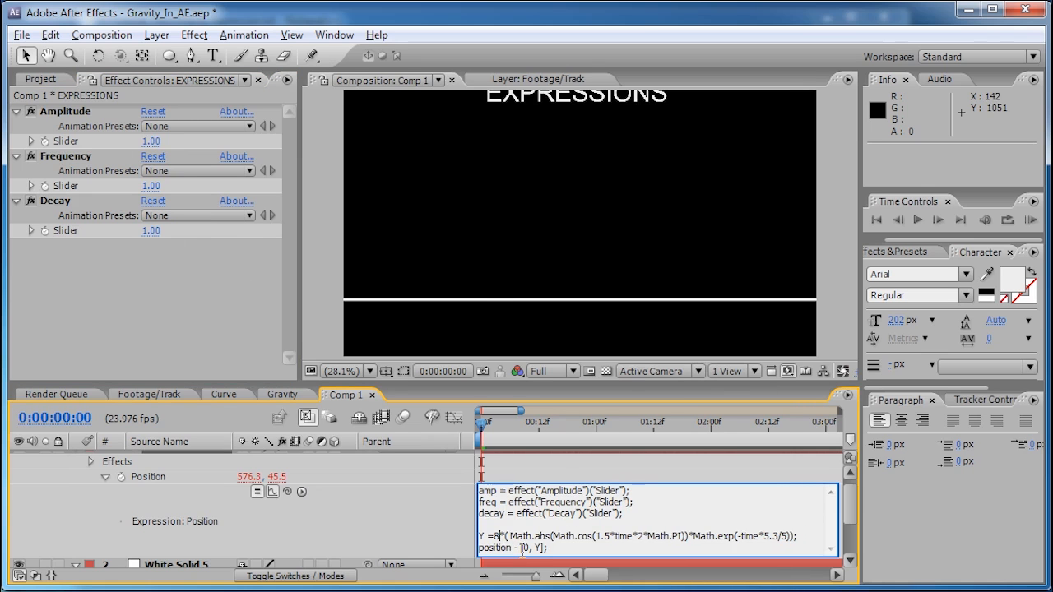
type("amp")
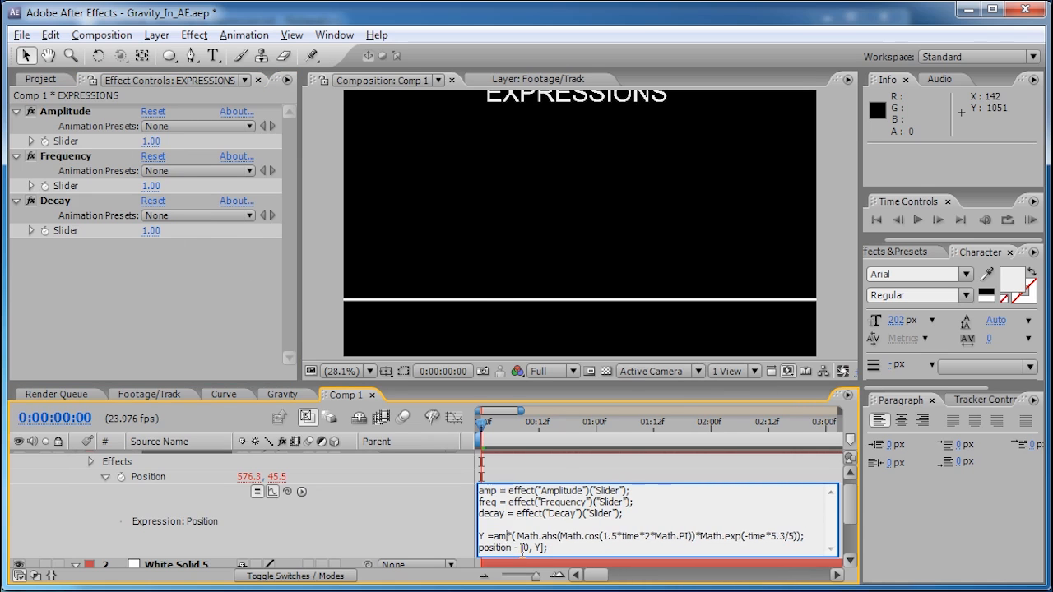
left_click(621, 536)
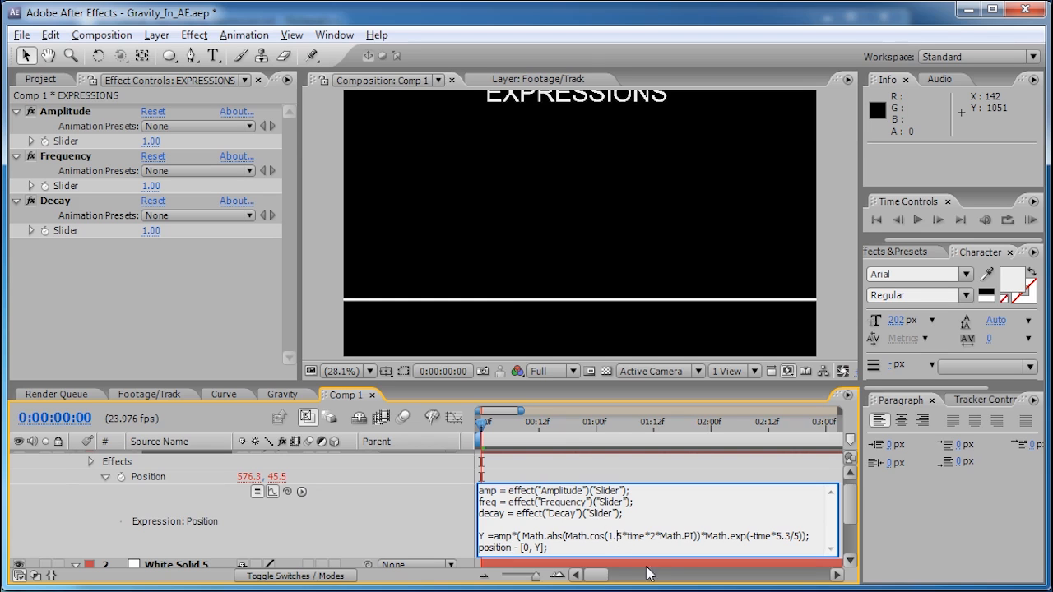
key("BackSpace")
key("BackSpace")
key("BackSpace")
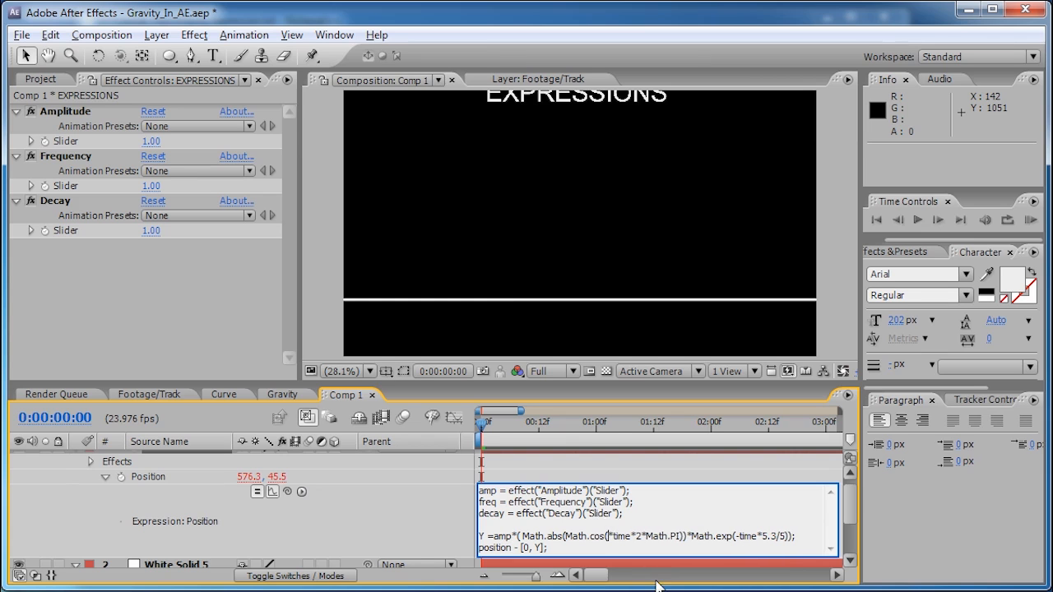
type("freq")
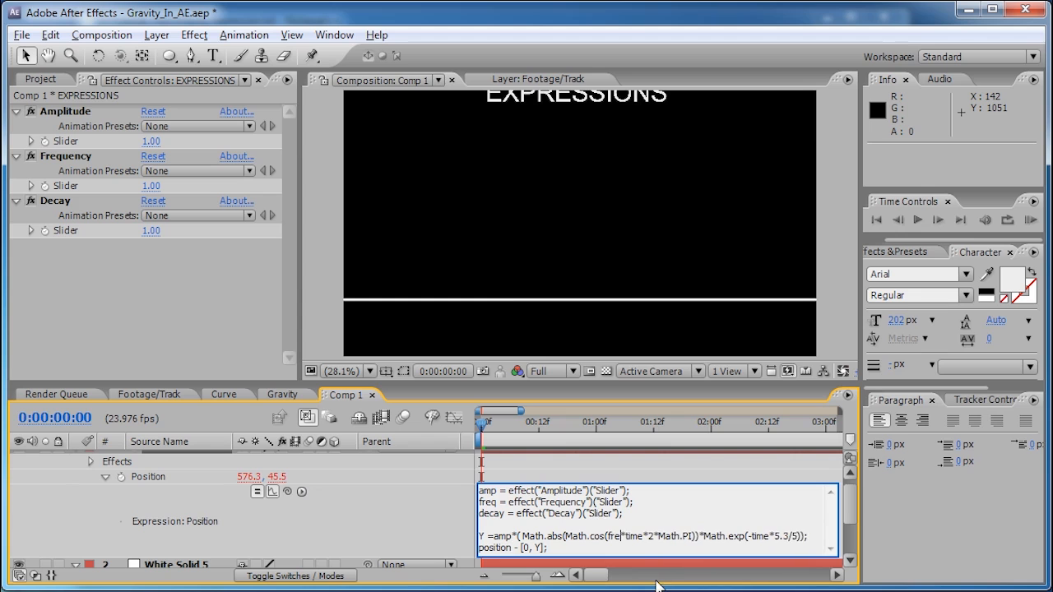
left_click(803, 536)
key("BackSpace")
type("decay")
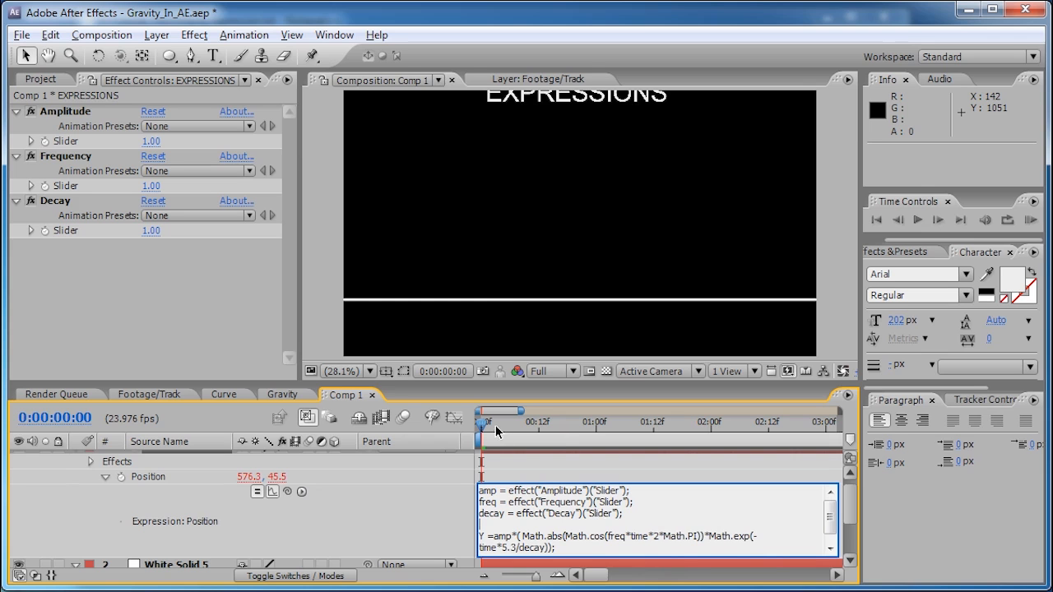
left_click_drag(498, 428, 476, 429)
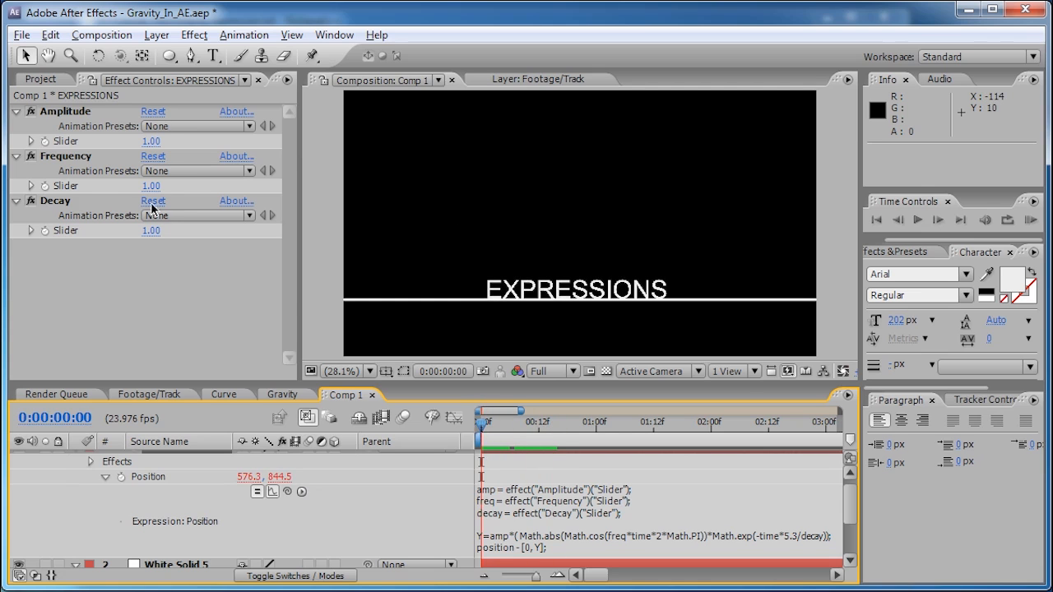
- Set Amplitude to 800, Frequency to 1.50 and Decay to 5
left_click(151, 141)
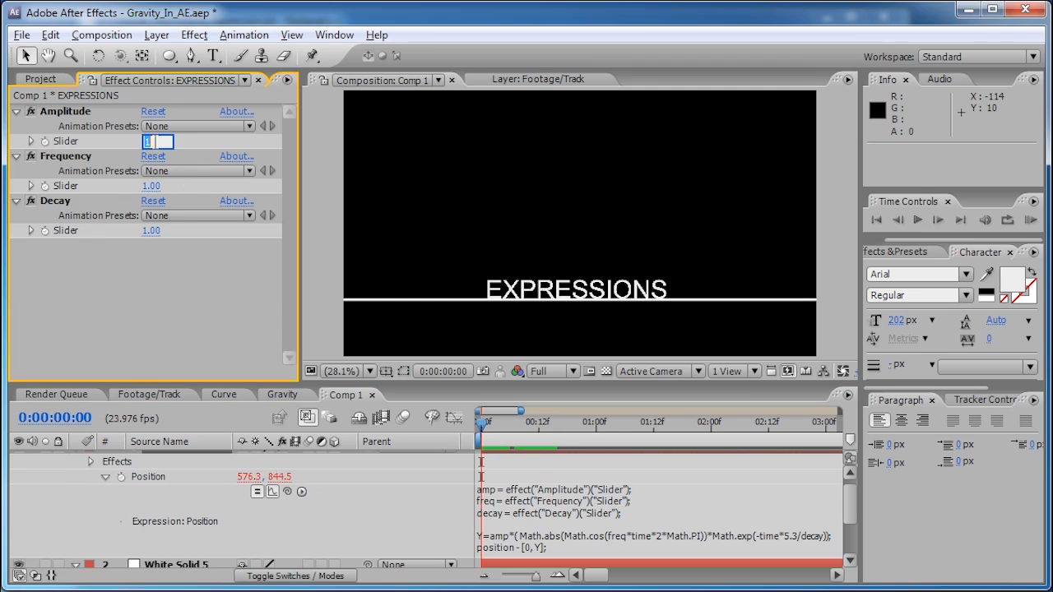
type("800")
left_click(145, 187)
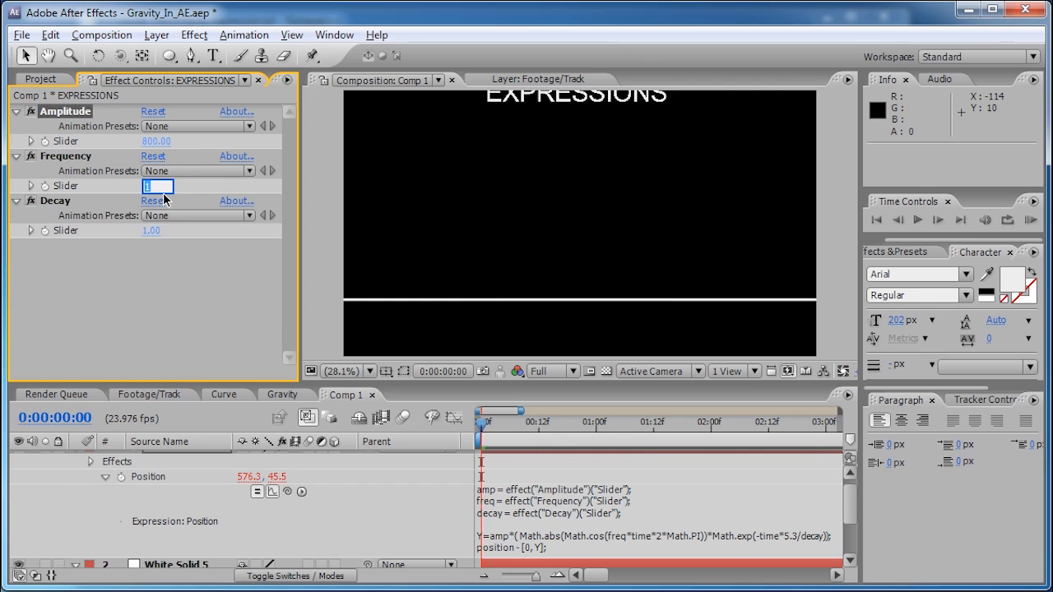
type("5")
key("Return")
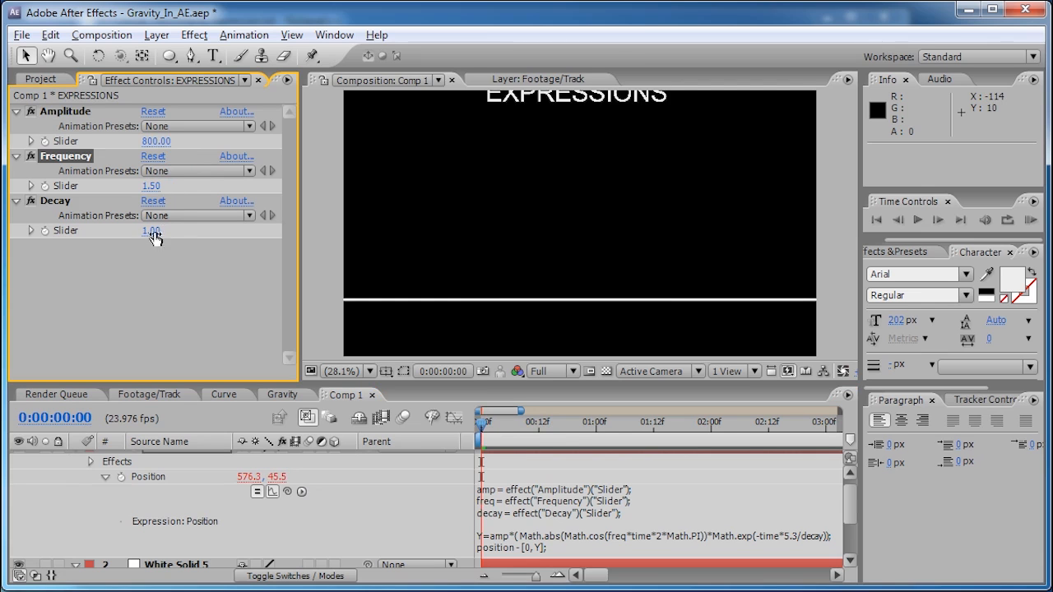
left_click(153, 231)
key("Return")
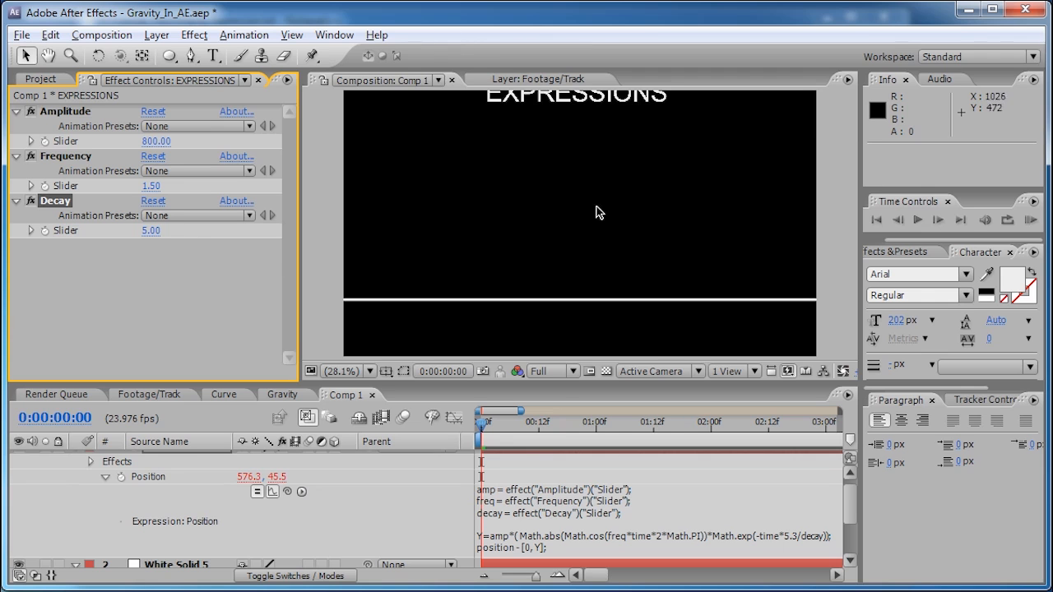
- Scrub the timeline out to about five seconds to watch the text settle on the line
left_click_drag(479, 430, 778, 428)
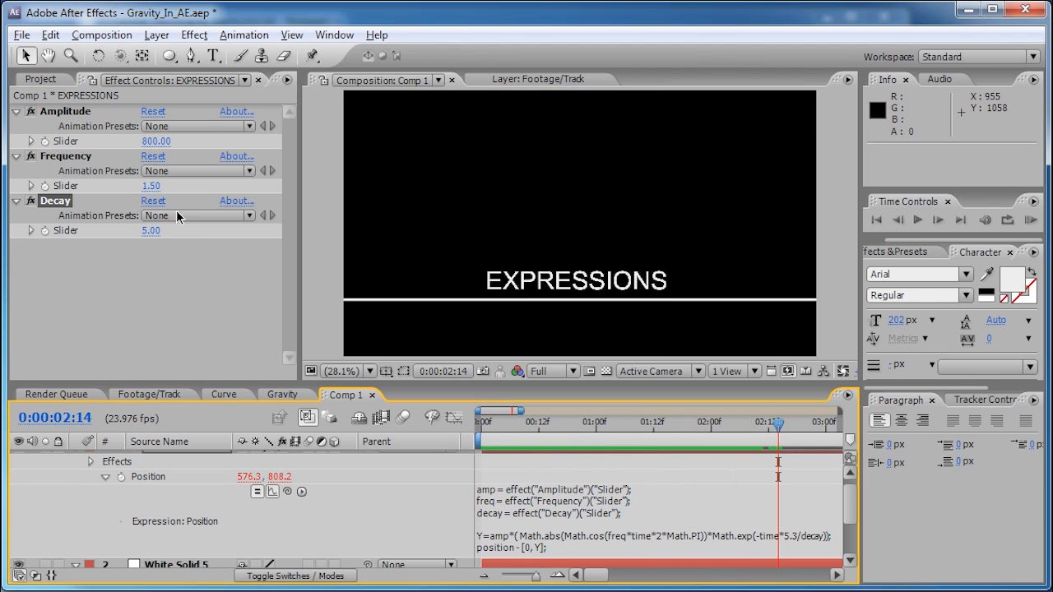
left_click_drag(536, 578, 530, 577)
left_click_drag(597, 428, 722, 428)
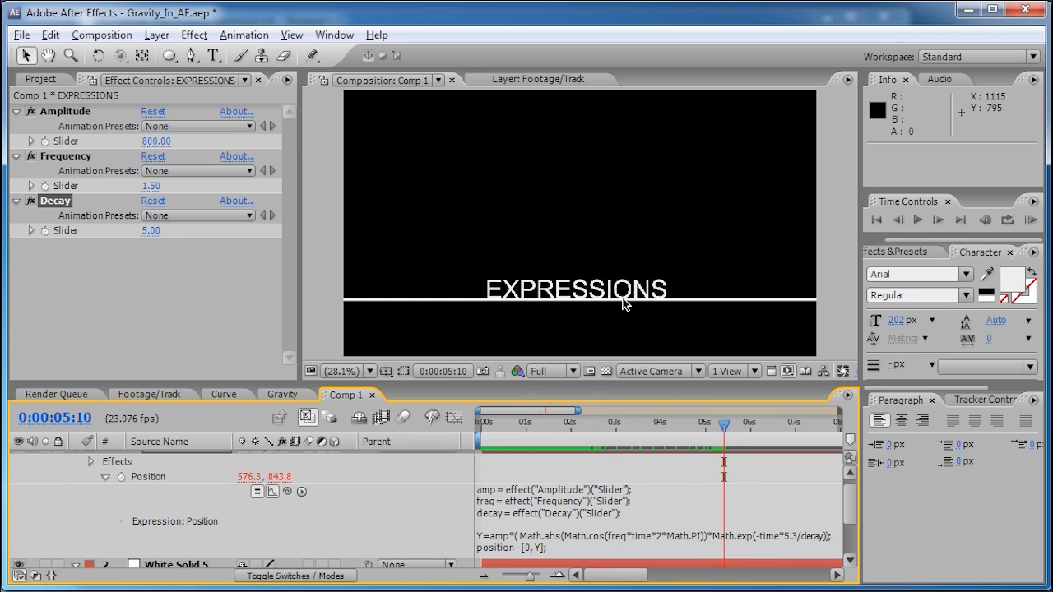
scroll(546, 301, "up", 2)
scroll(471, 278, "up", 1)
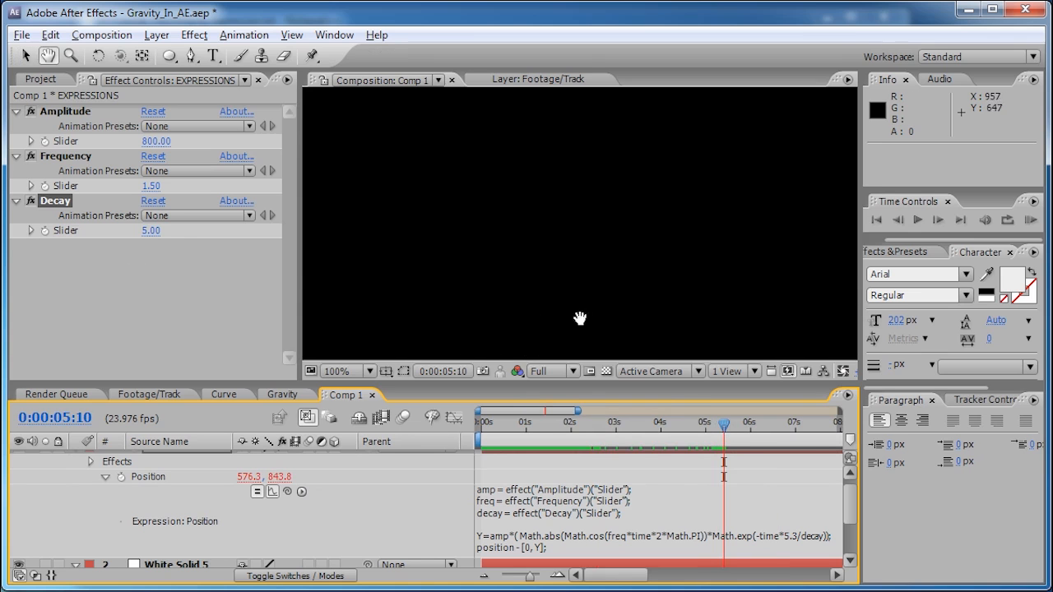
left_click_drag(575, 320, 570, 164)
mouse_move(724, 428)
left_mouse_down()
mouse_move(760, 428)
mouse_move(696, 428)
mouse_move(746, 426)
mouse_move(737, 426)
left_mouse_up()
left_click(721, 508)
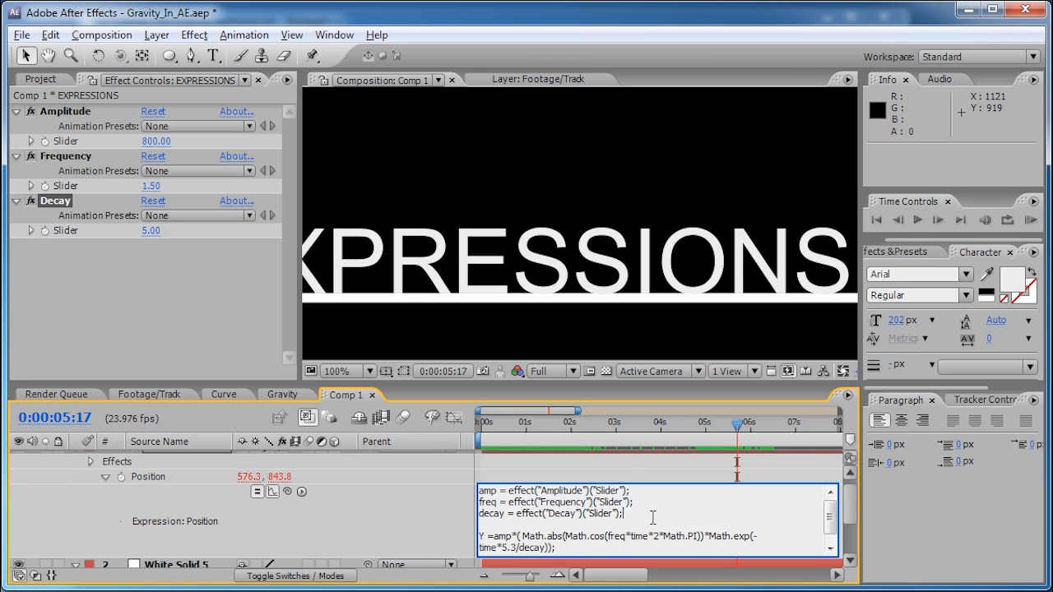
- Add a new decay_final line below the decay declaration in the Position expression
key("Return")
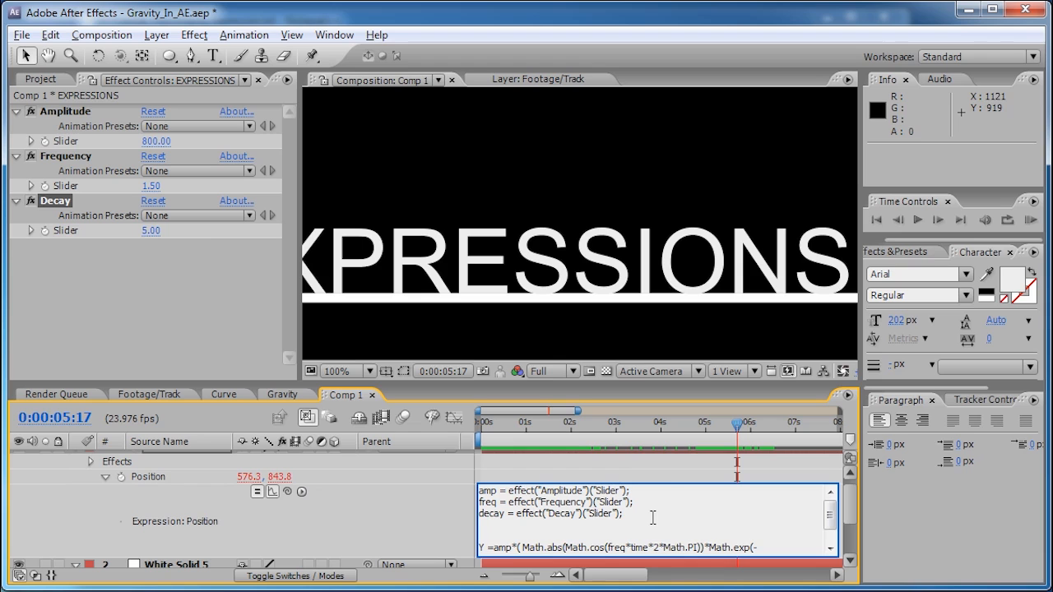
type("decay_final")
left_click(856, 518)
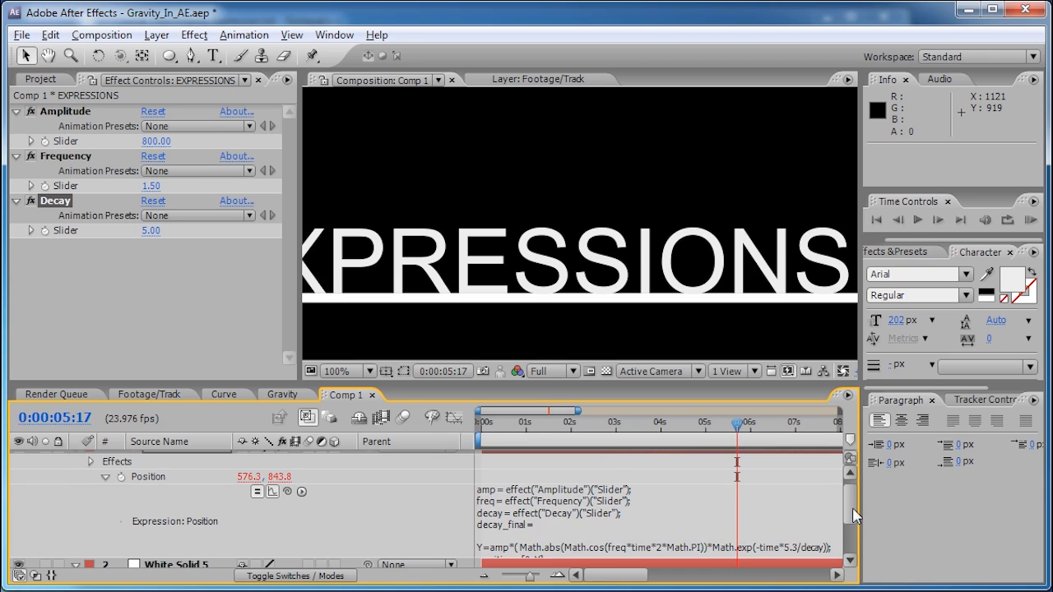
left_click(827, 548)
scroll(829, 533, "down", 1)
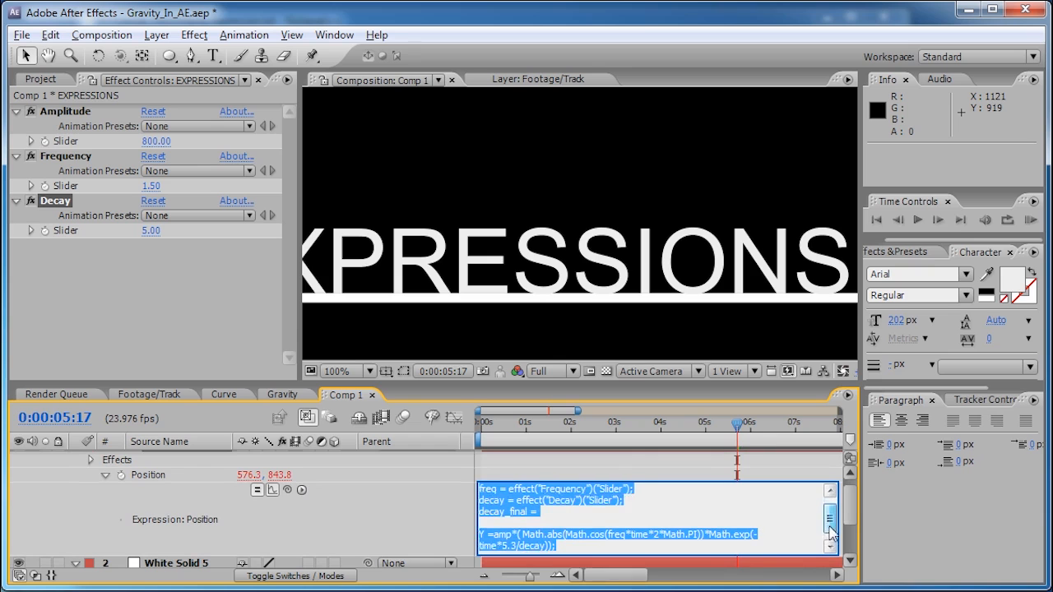
scroll(829, 533, "down", 1)
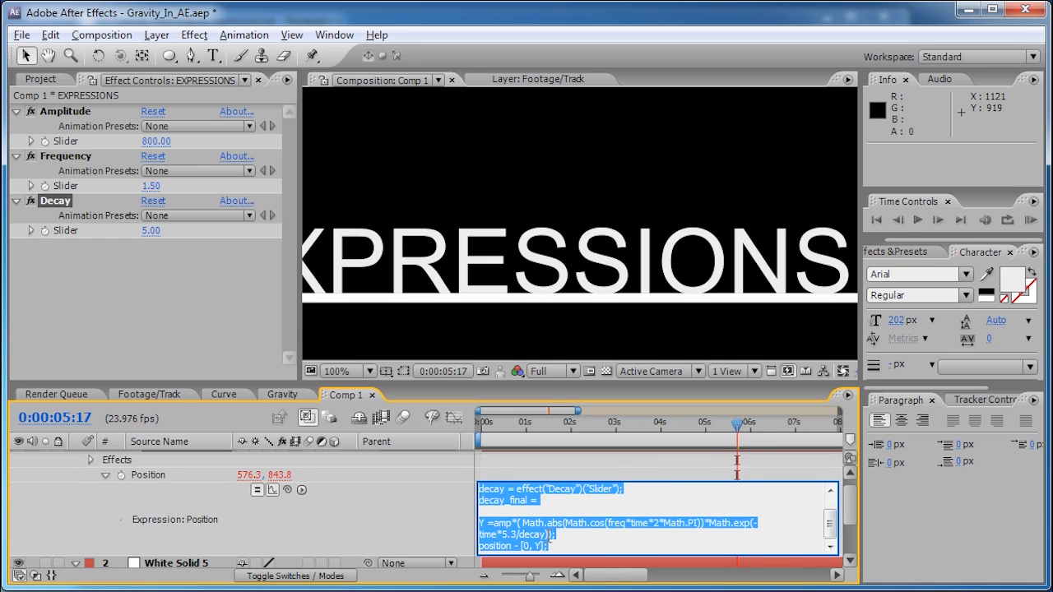
- Move Math.exp(-time*5.3/decay) from the Y line into decay_final, using decay_final in Y instead
left_click(544, 535)
left_click_drag(538, 534, 602, 531)
left_click_drag(708, 533, 709, 528)
key("ctrl+c")
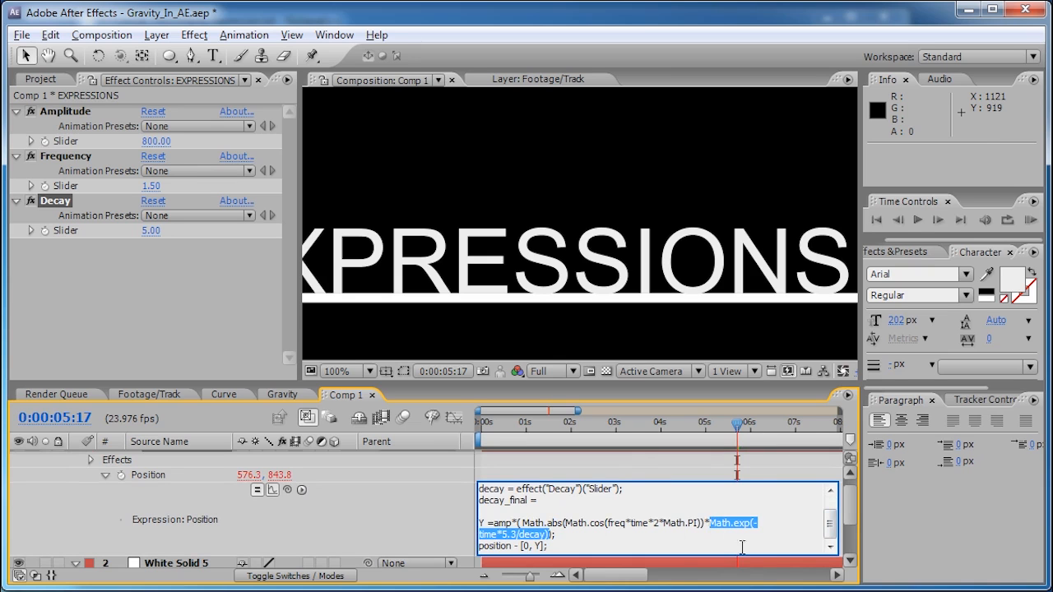
key("BackSpace")
left_click(541, 512)
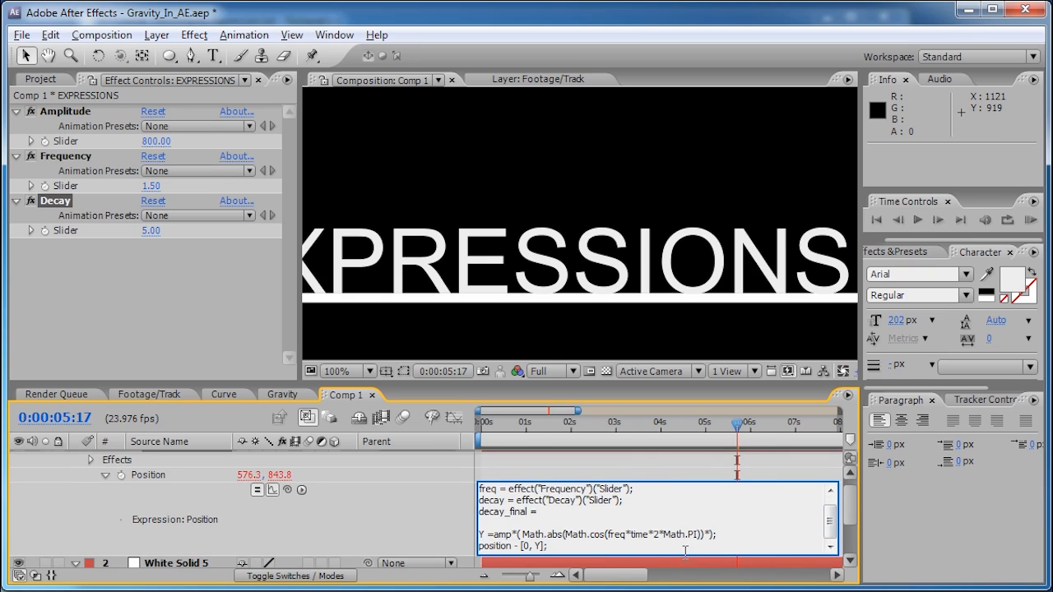
key("ctrl+v")
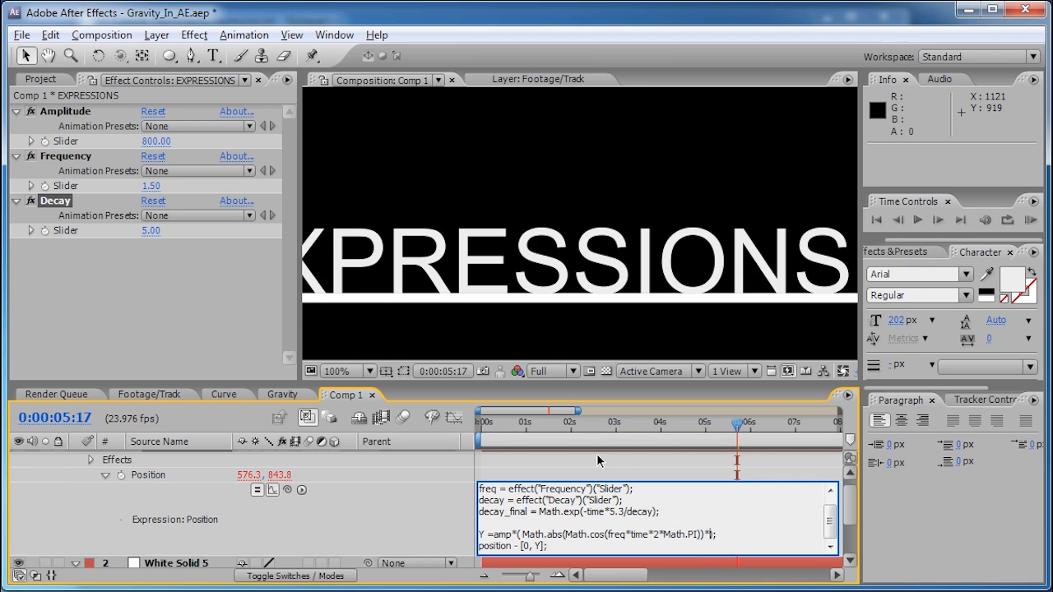
type("decay_final)")
- Commit the expression, scrub back to 0:00:01:20, and reopen the Position expression
left_click_drag(710, 439, 565, 427)
scroll(513, 303, "down", 2)
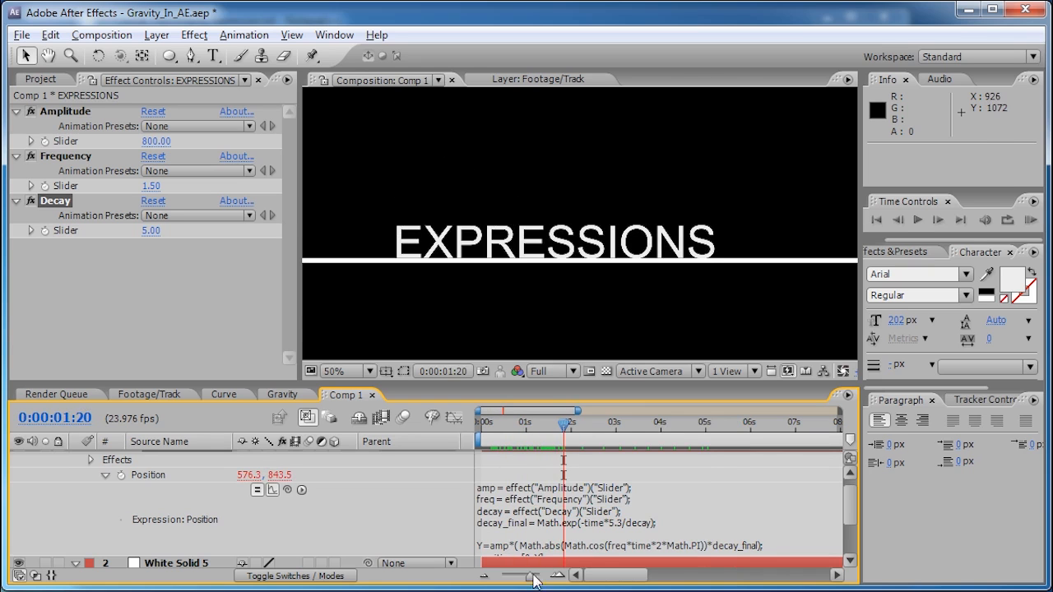
left_click(693, 536)
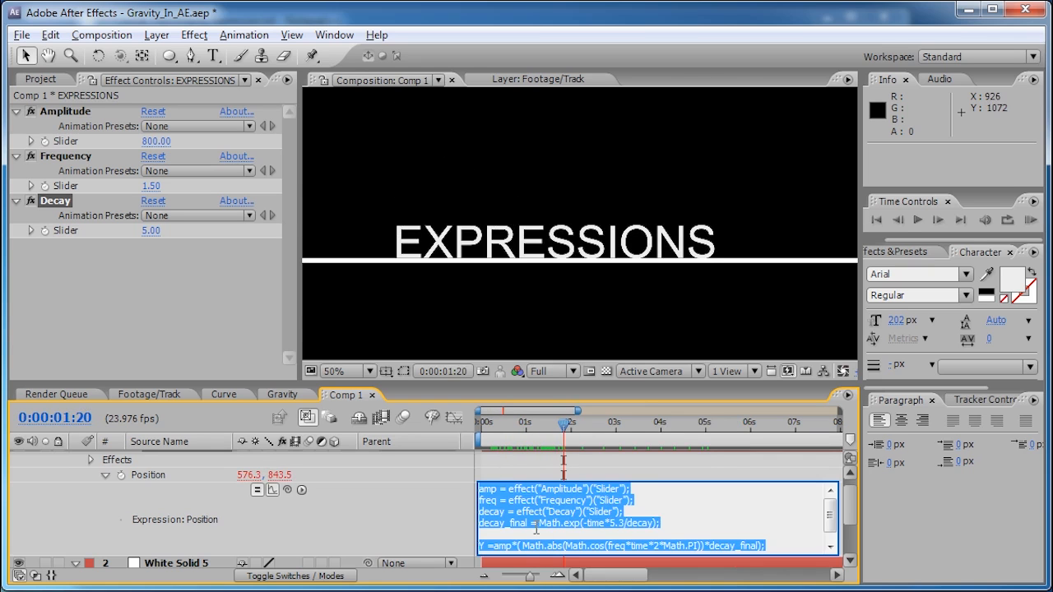
- Highlight the parts of the decay_final formula, then start a new line after it
left_click(537, 527)
left_click_drag(661, 523, 541, 529)
double_click(520, 526)
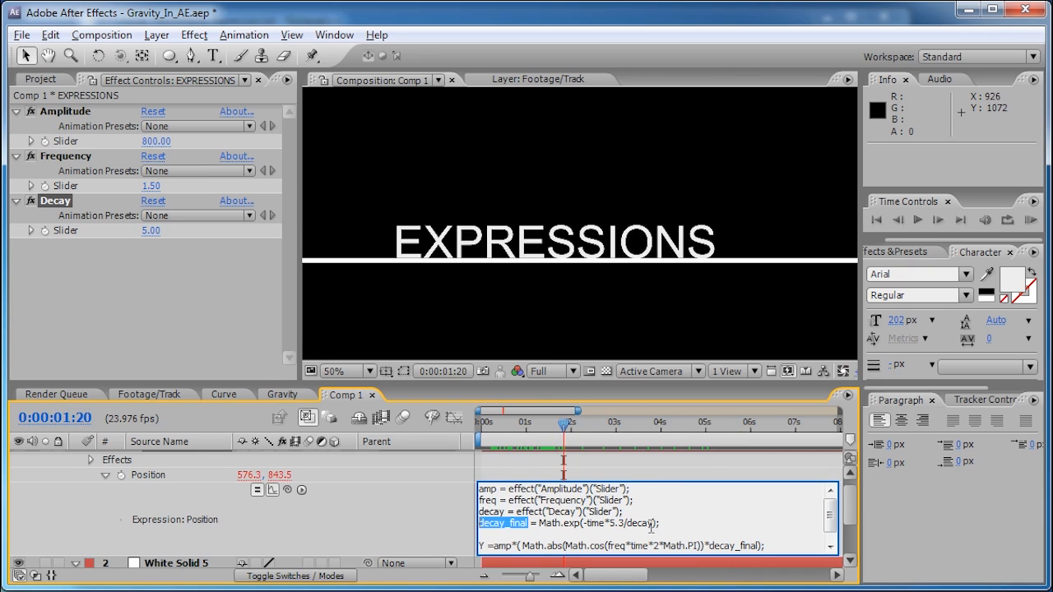
left_click_drag(674, 527, 589, 525)
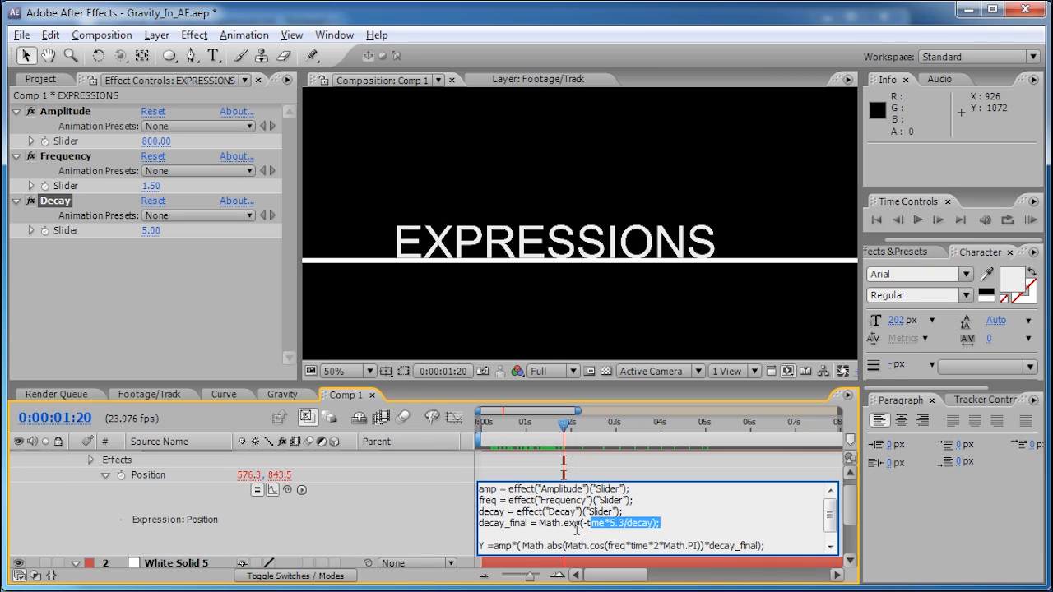
left_click(677, 530)
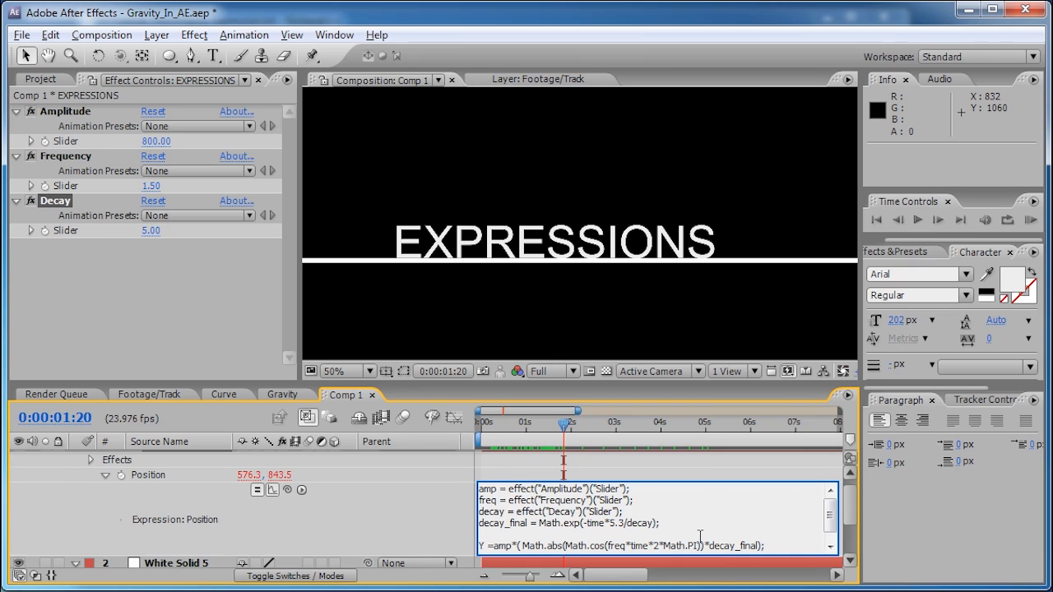
key("Return")
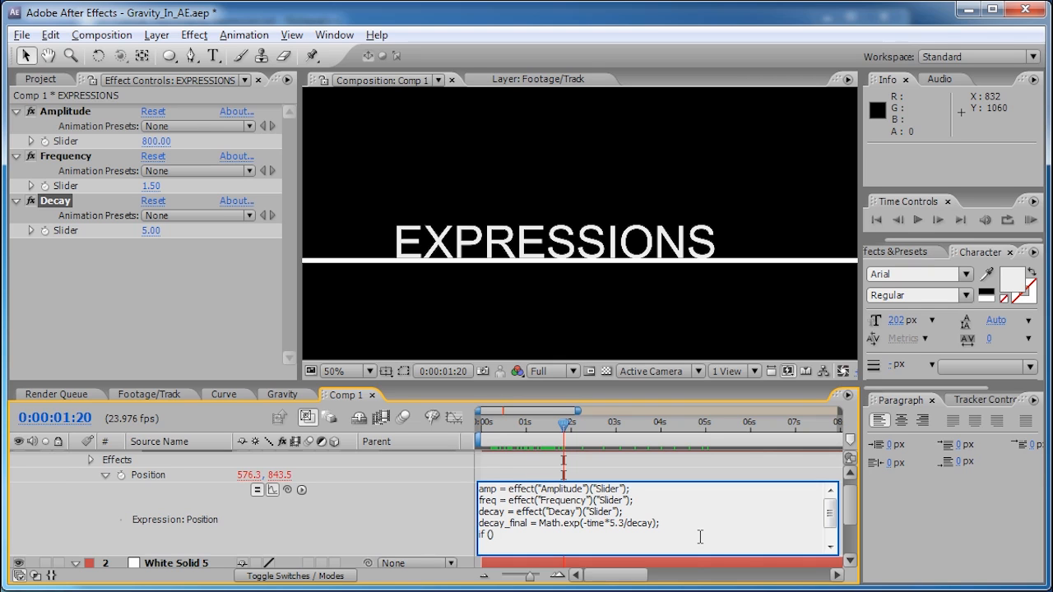
- Write the condition if (decay < time) below the decay_final line
type("ecay)")
left_click_drag(625, 512, 529, 512)
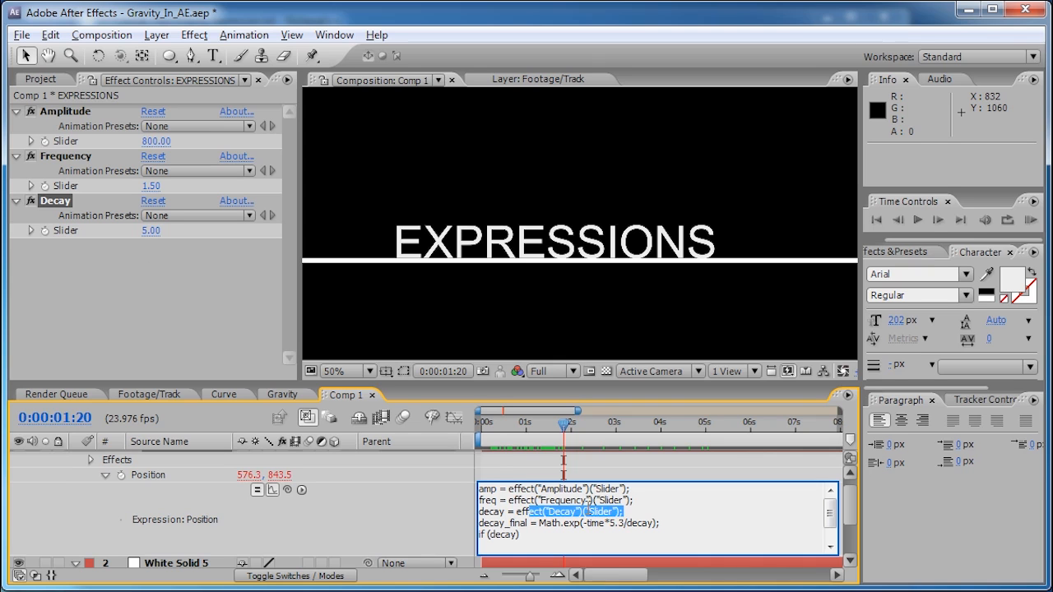
left_click(512, 533)
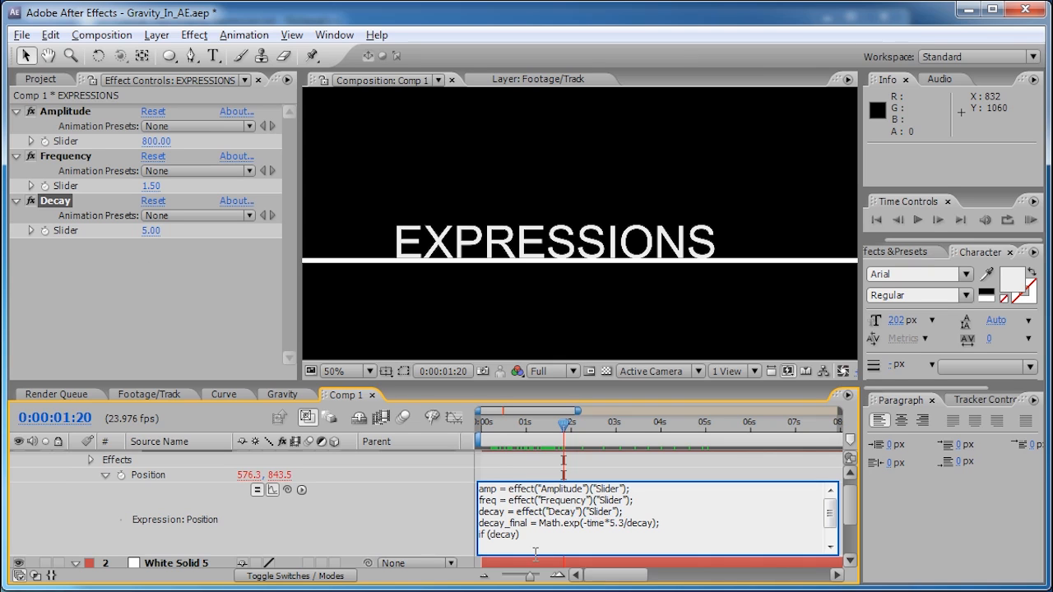
type("< time")
left_click_drag(491, 538, 517, 538)
left_click(559, 537)
- Fill the if block's body with decay_final = 0
key("Return")
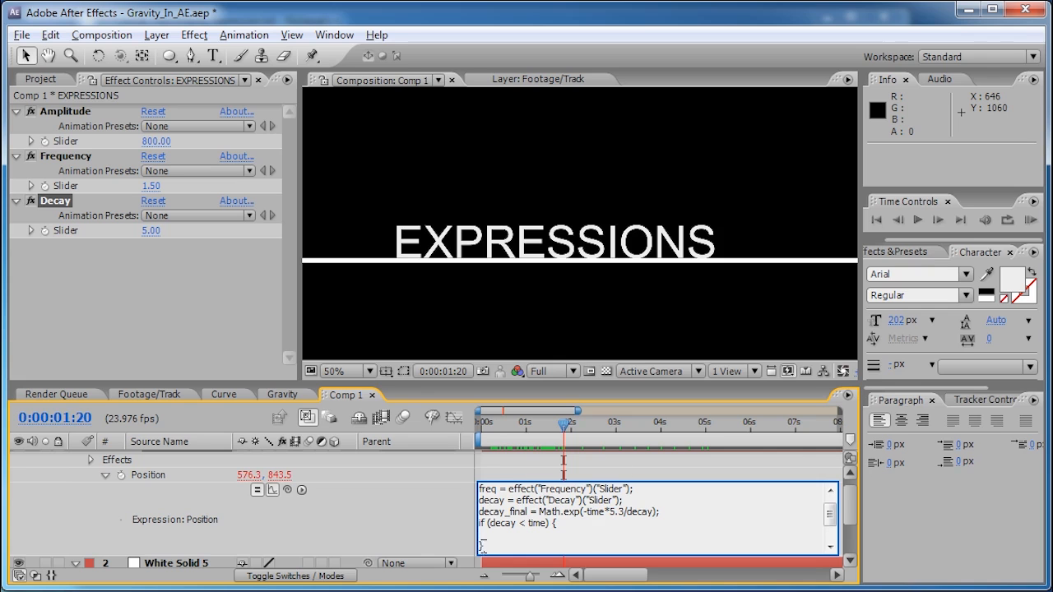
left_click_drag(488, 524, 513, 528)
left_click(501, 532)
double_click(527, 512)
key("ctrl+c")
left_click(534, 535)
key("ctrl+v")
type("= 0")
- Check the Y line, commit the expression, and scrub near 0:00:00:13 to watch the bounce
left_click_drag(852, 501, 852, 515)
left_click(618, 515)
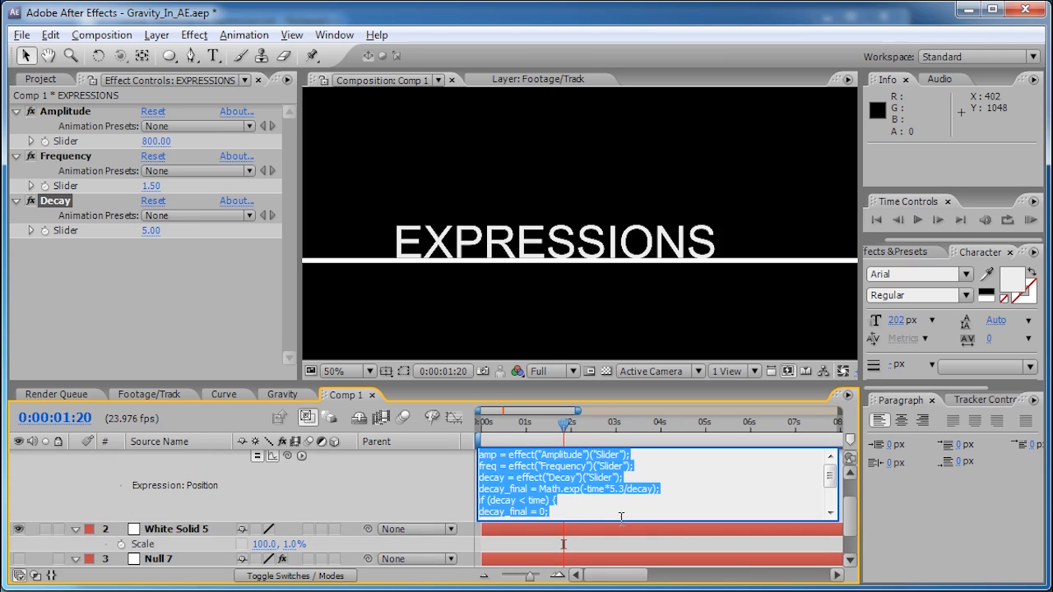
left_click_drag(830, 475, 833, 494)
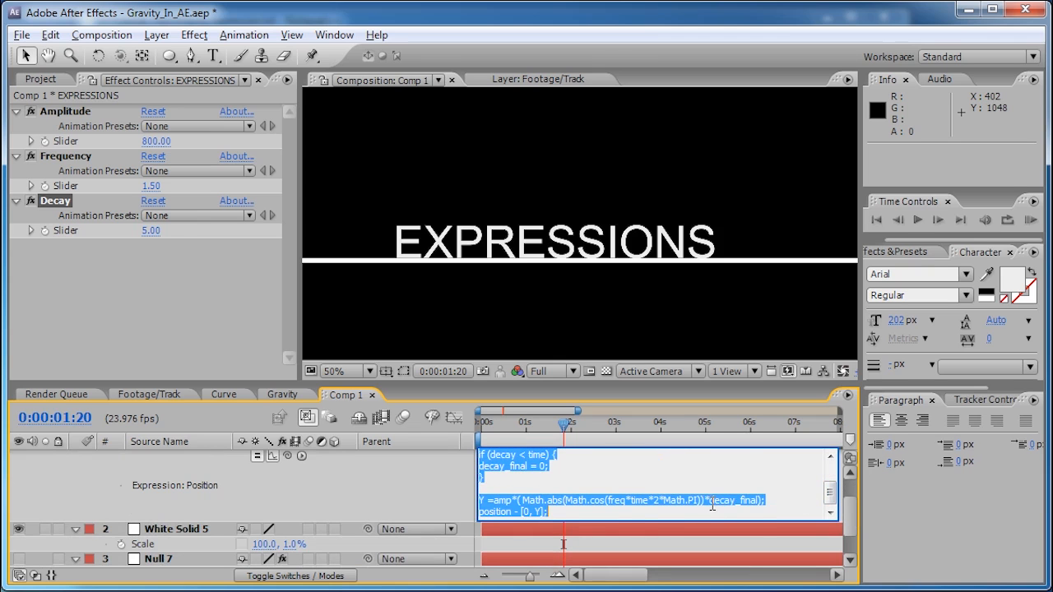
left_click(766, 506)
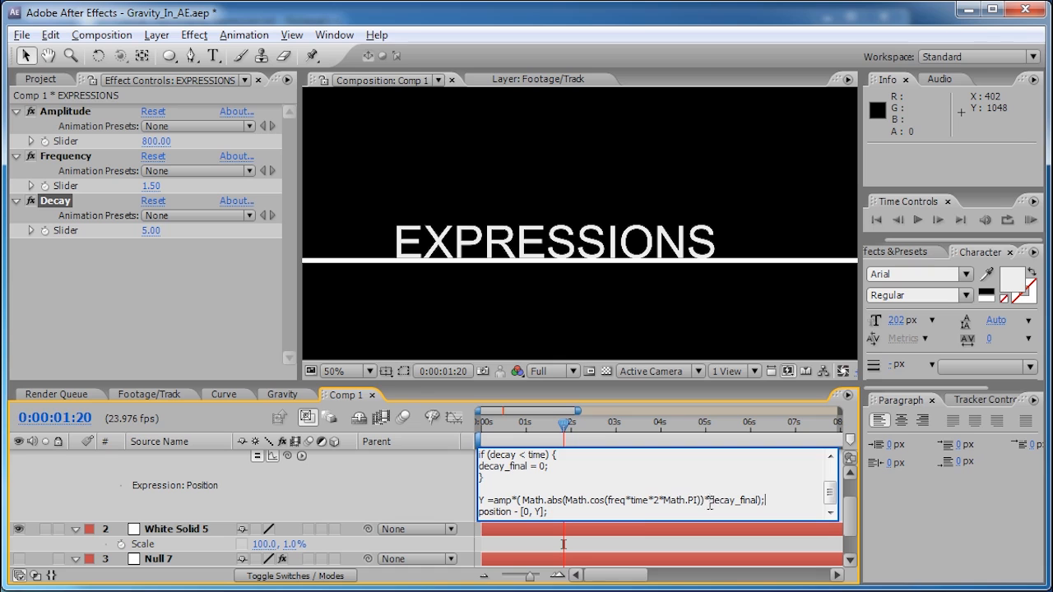
left_click(484, 499)
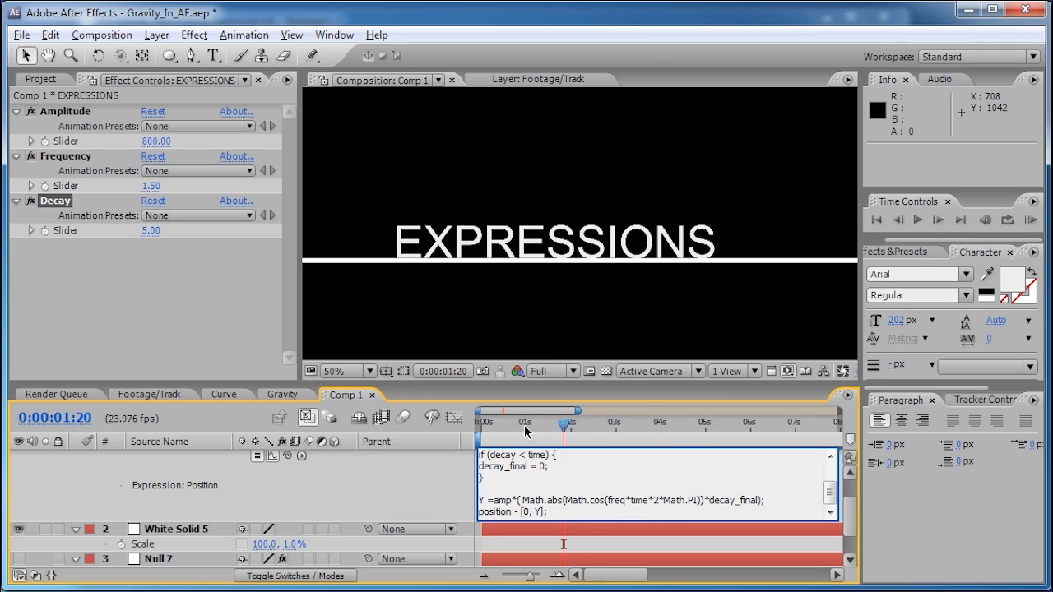
left_click_drag(527, 425, 494, 429)
left_click_drag(493, 428, 511, 425)
- Fit the comp, magnify the viewer to 200%, and scrub around 0:00:05:09 to check the landing
left_click(485, 327)
key("shift+slash")
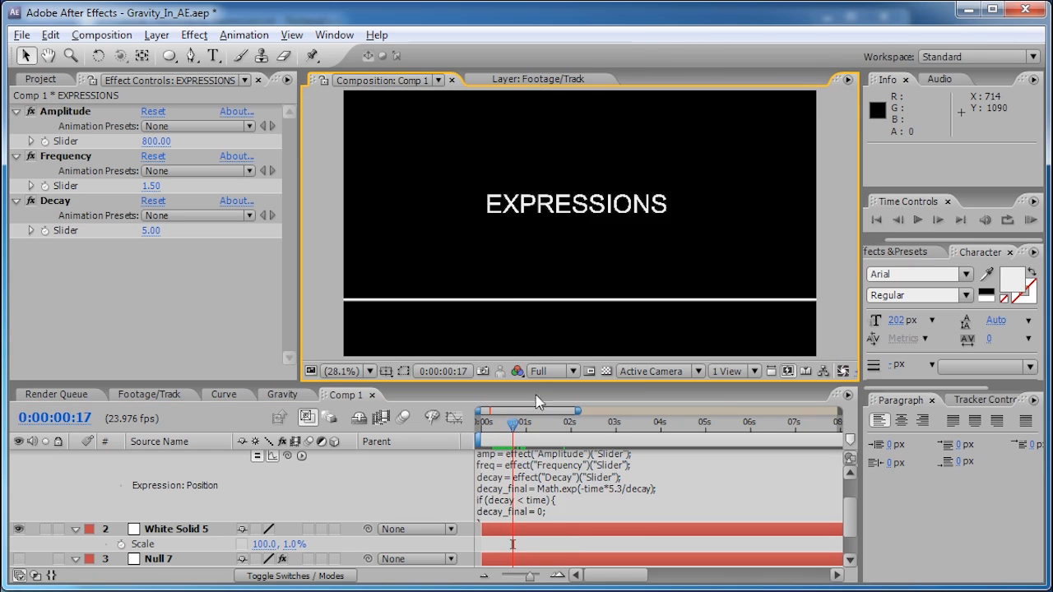
left_click_drag(516, 427, 718, 428)
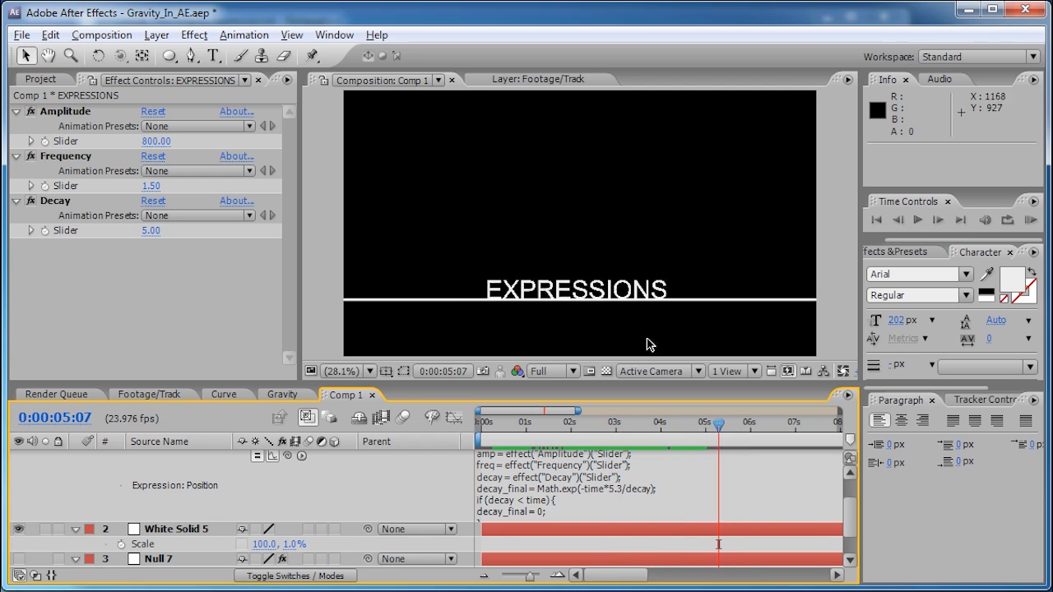
key("slash")
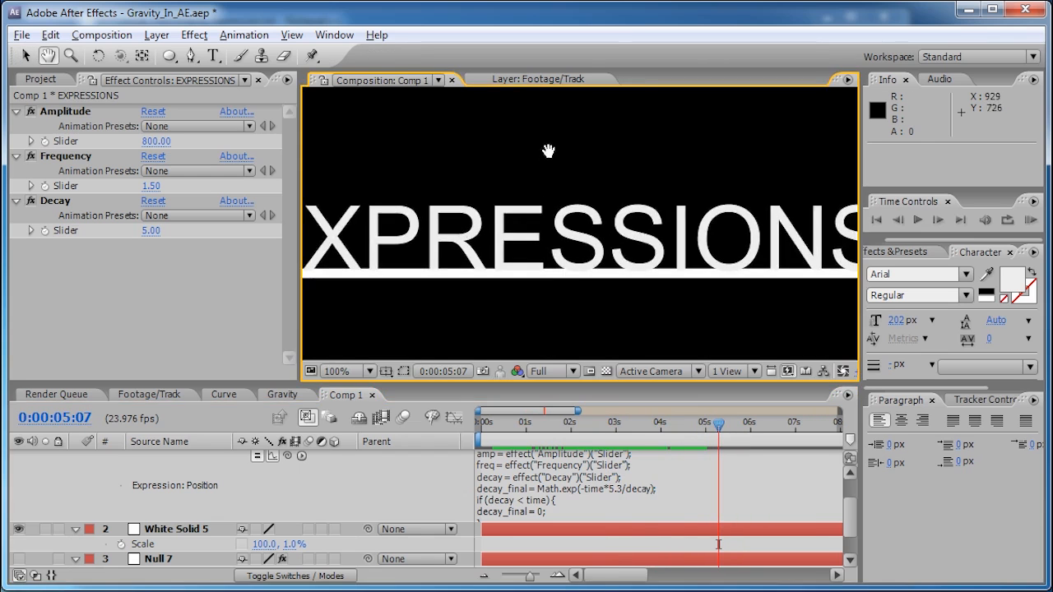
key("period")
mouse_move(718, 427)
left_mouse_down()
mouse_move(729, 427)
mouse_move(699, 427)
mouse_move(757, 424)
mouse_move(722, 424)
left_mouse_up()
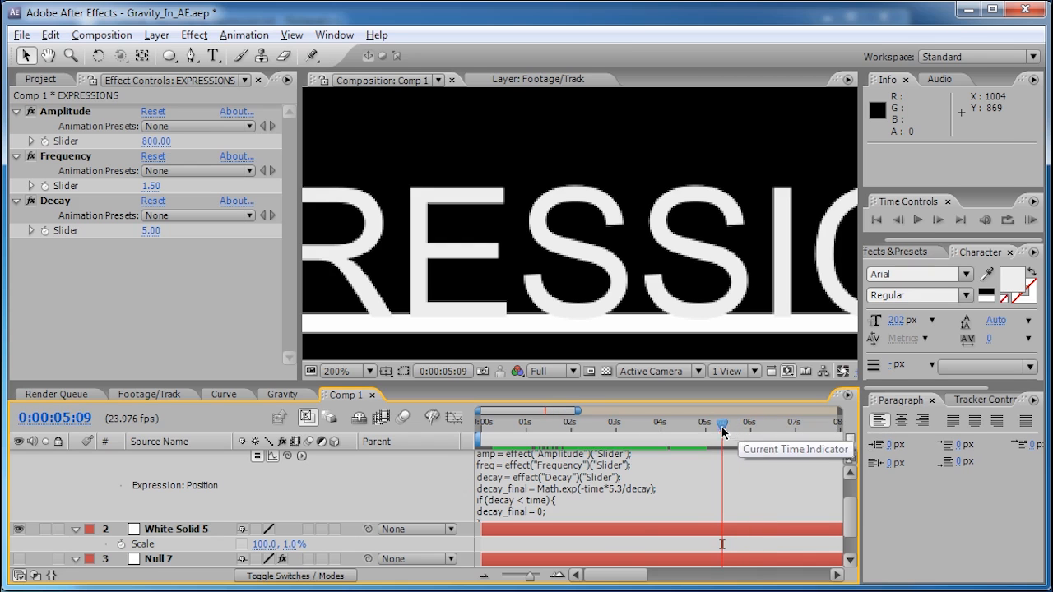
- Show the Graph Editor, move to 0:00:04:23, and drag the Decay slider up to about 10
left_click(455, 422)
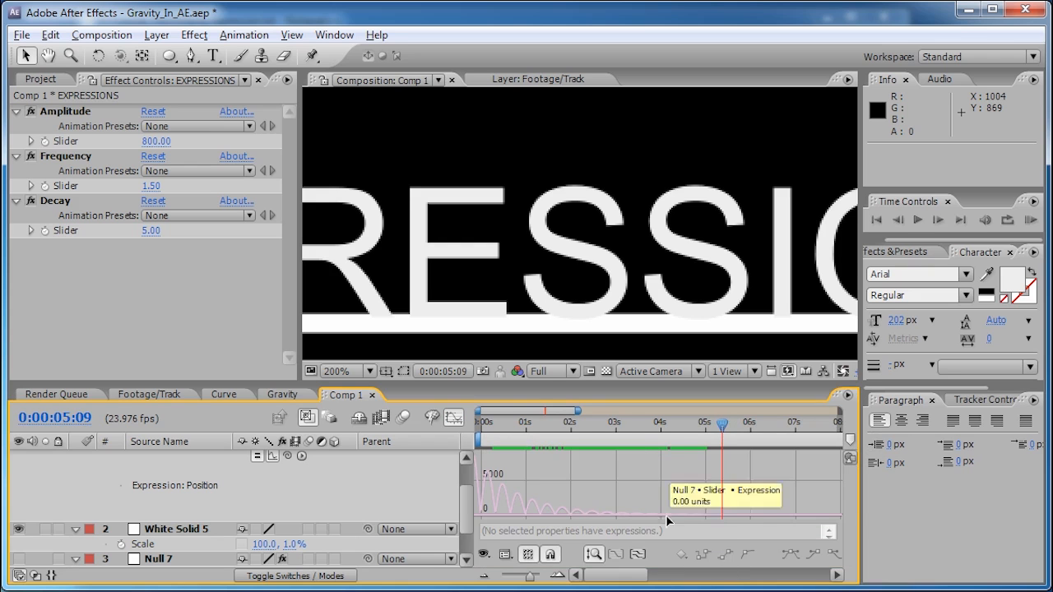
left_click(557, 575)
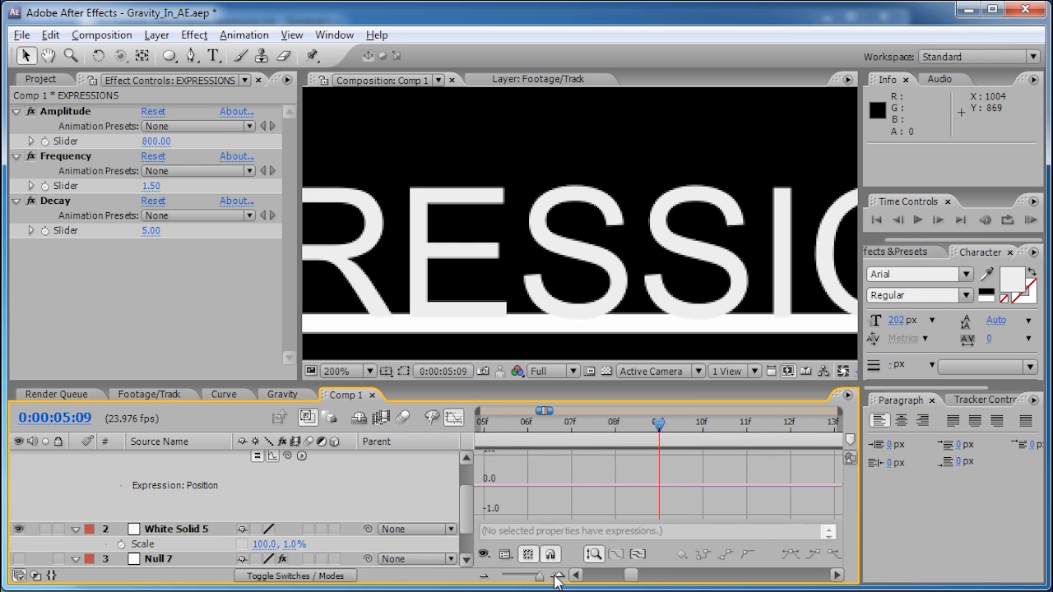
left_click(539, 576)
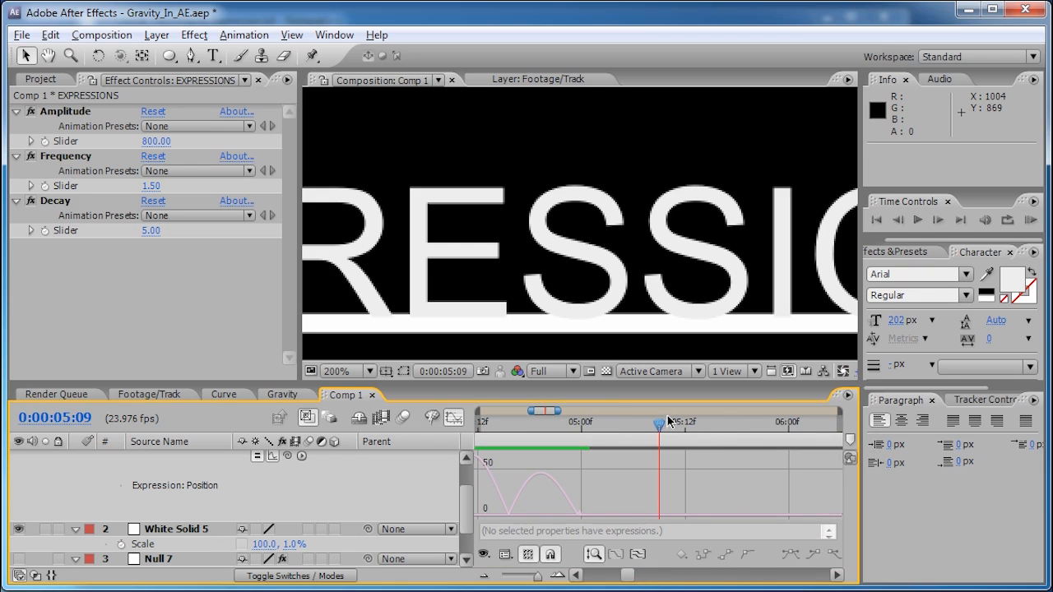
left_click_drag(661, 430, 579, 436)
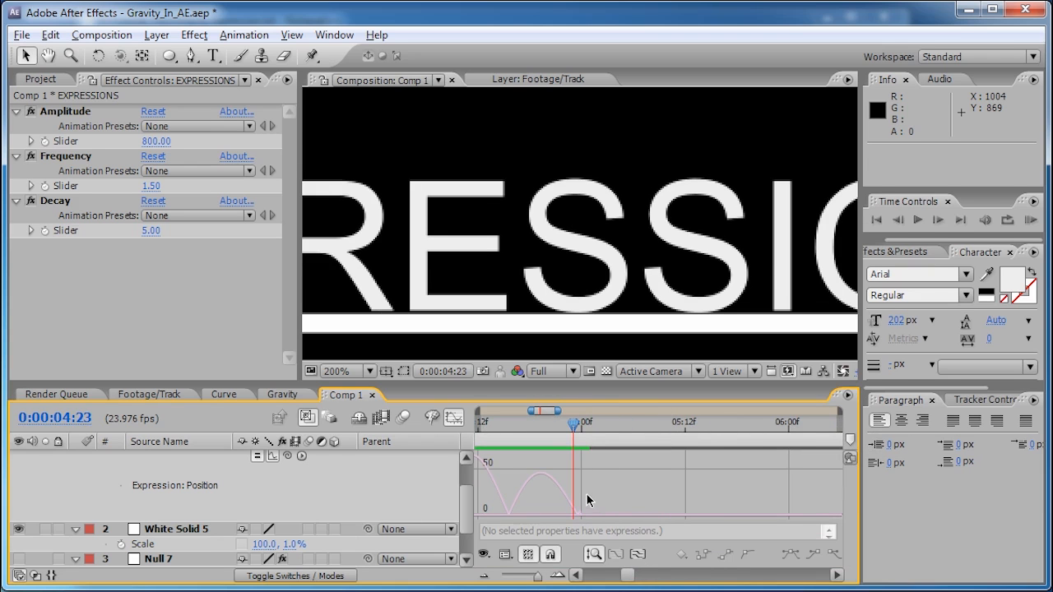
key("ctrl+z")
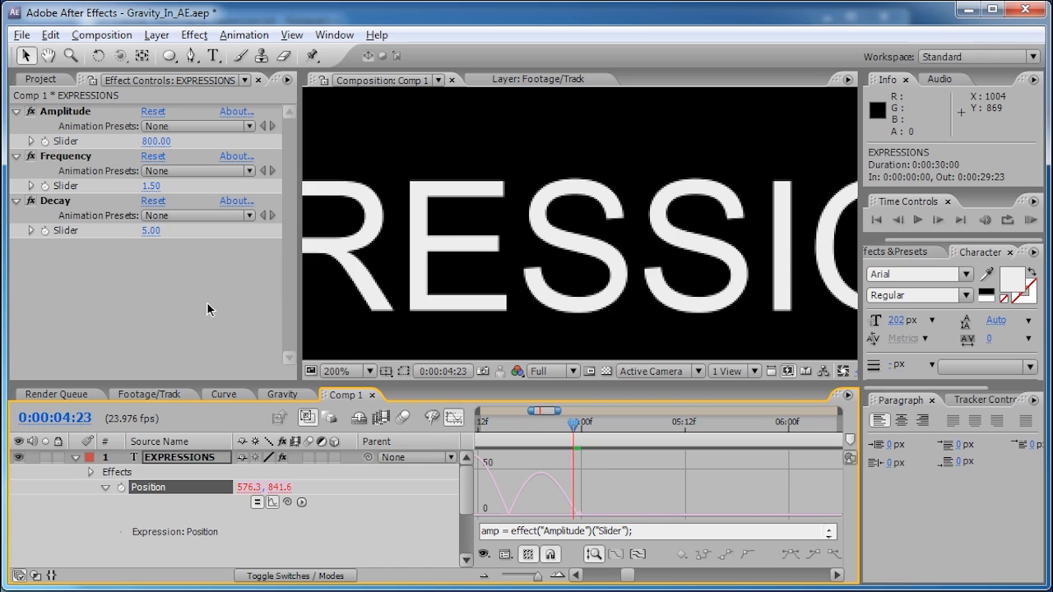
left_click_drag(149, 231, 149, 232)
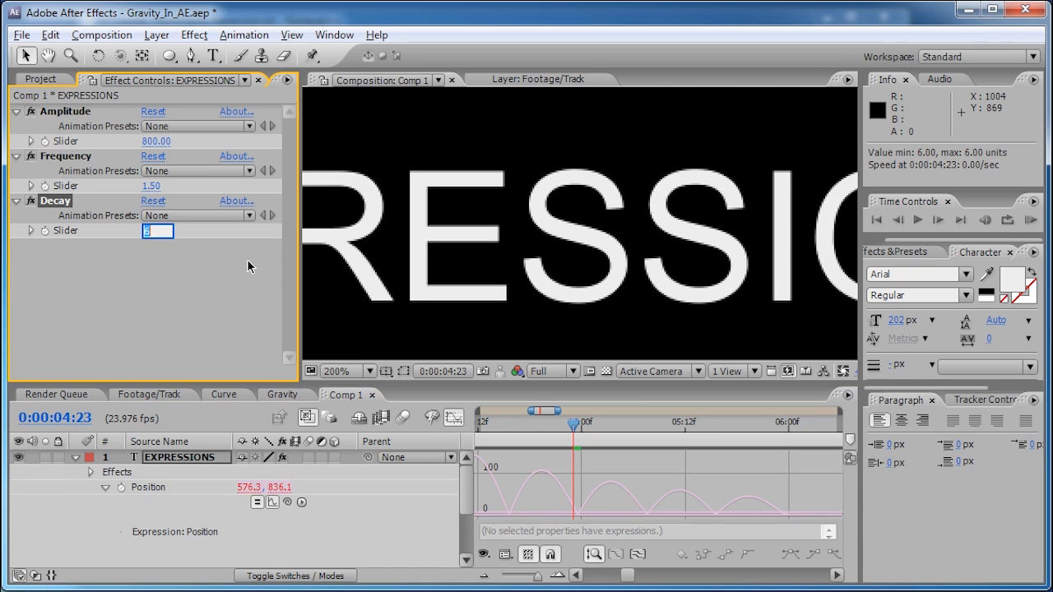
- Set Decay to 5.2 and scrub just past five seconds to check the landing
type("5.2")
key("Return")
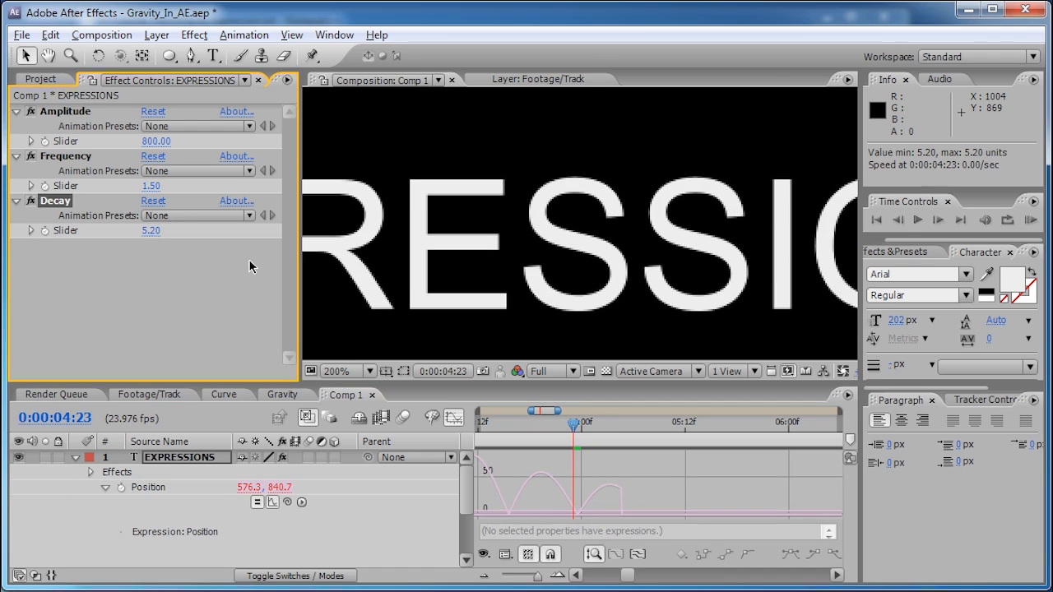
left_click_drag(576, 426, 538, 436)
- Reset Decay to 5, scrub around five seconds, and zoom the timeline out to 20 seconds
left_click(148, 231)
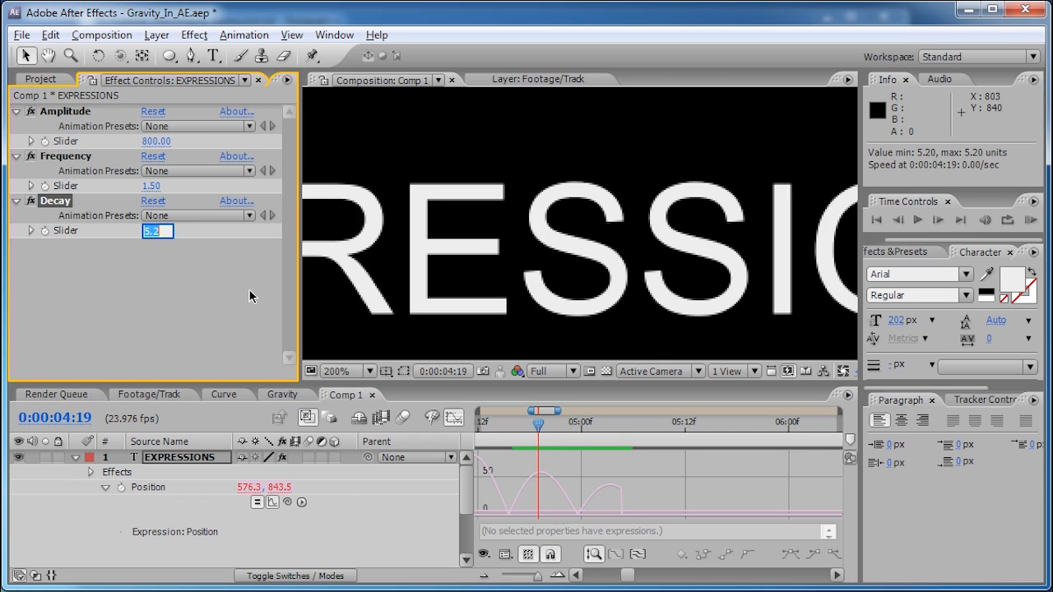
type("5")
key("Return")
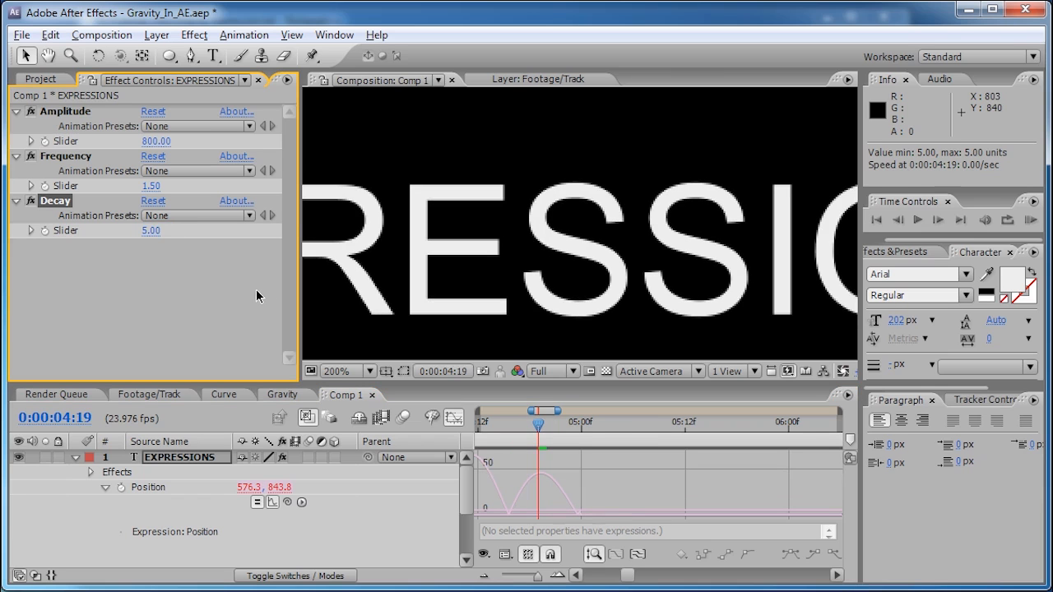
left_click_drag(538, 427, 624, 427)
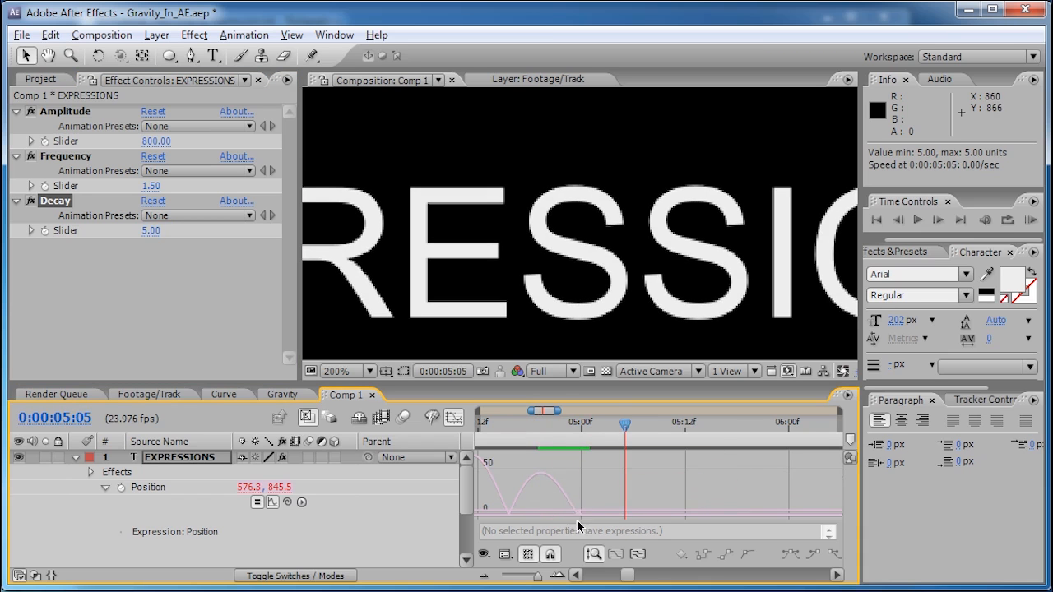
left_click_drag(628, 422, 608, 444)
left_click_drag(536, 579, 510, 578)
left_click_drag(554, 423, 499, 442)
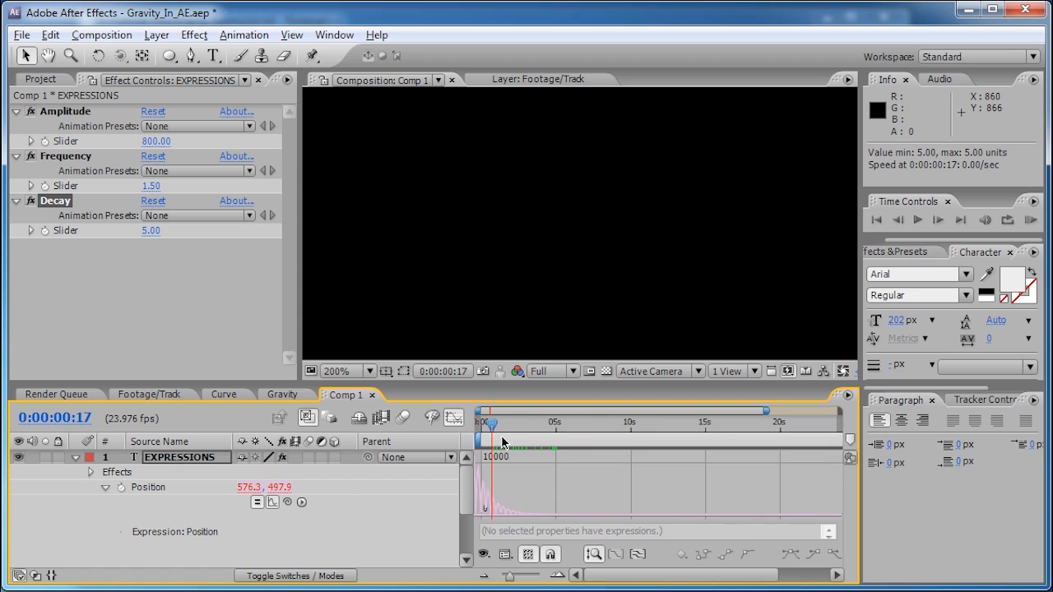
- Make White Solid 5 visible, RAM preview the text landing, then switch to the Curve composition
left_click(504, 228)
key("shift+slash")
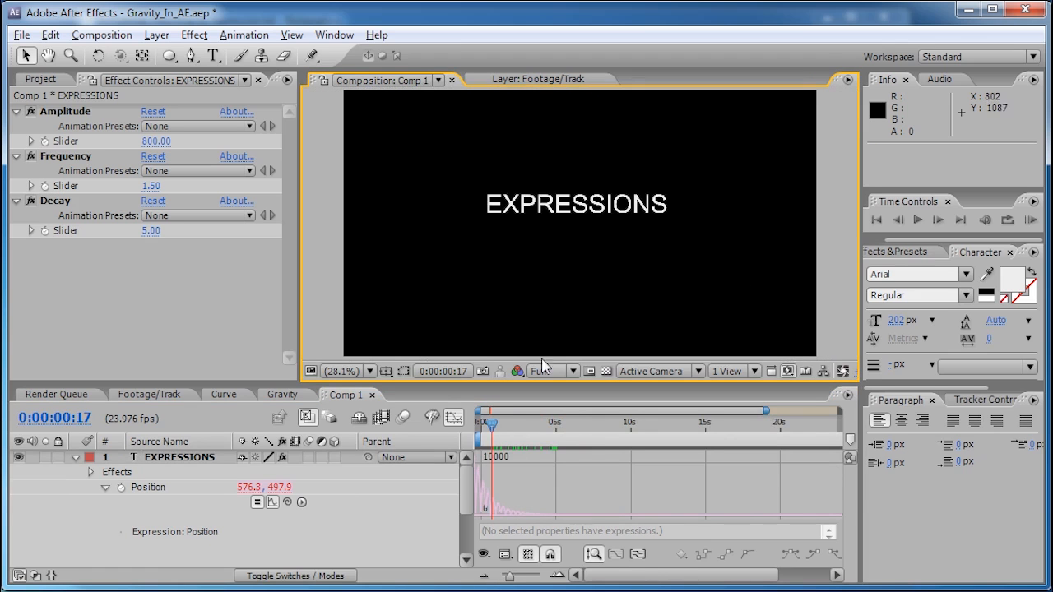
scroll(72, 513, "down", 3)
left_click(17, 501)
key("KP_0")
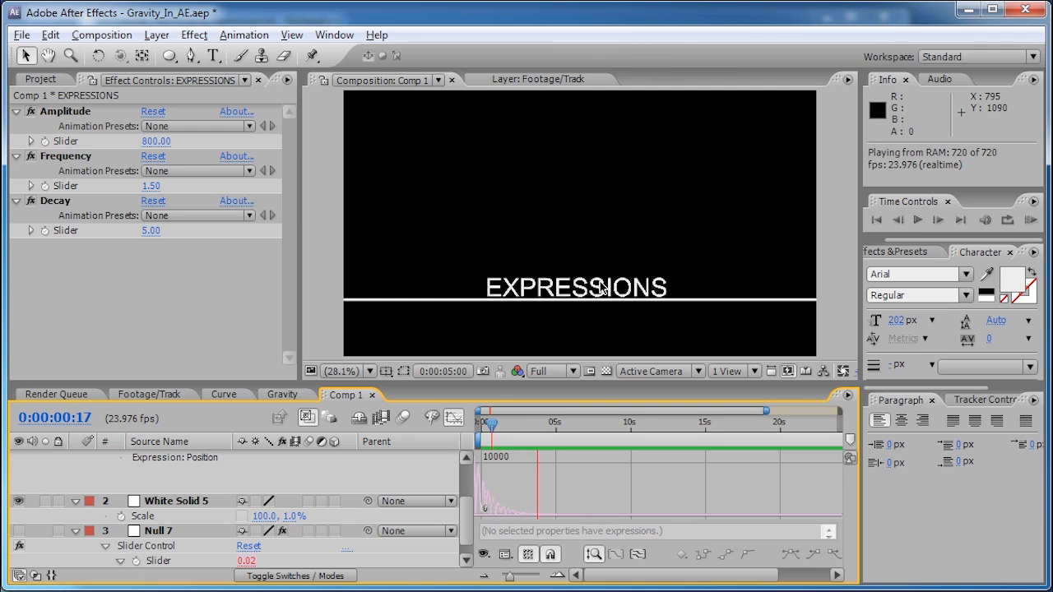
key("space")
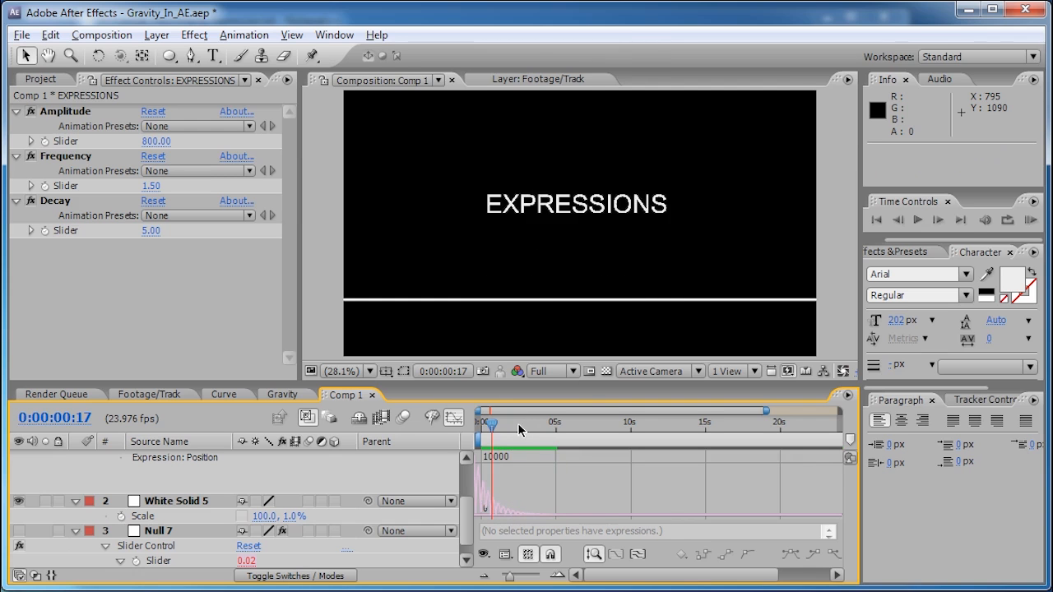
mouse_move(492, 425)
left_mouse_down()
mouse_move(482, 424)
mouse_move(500, 432)
left_mouse_up()
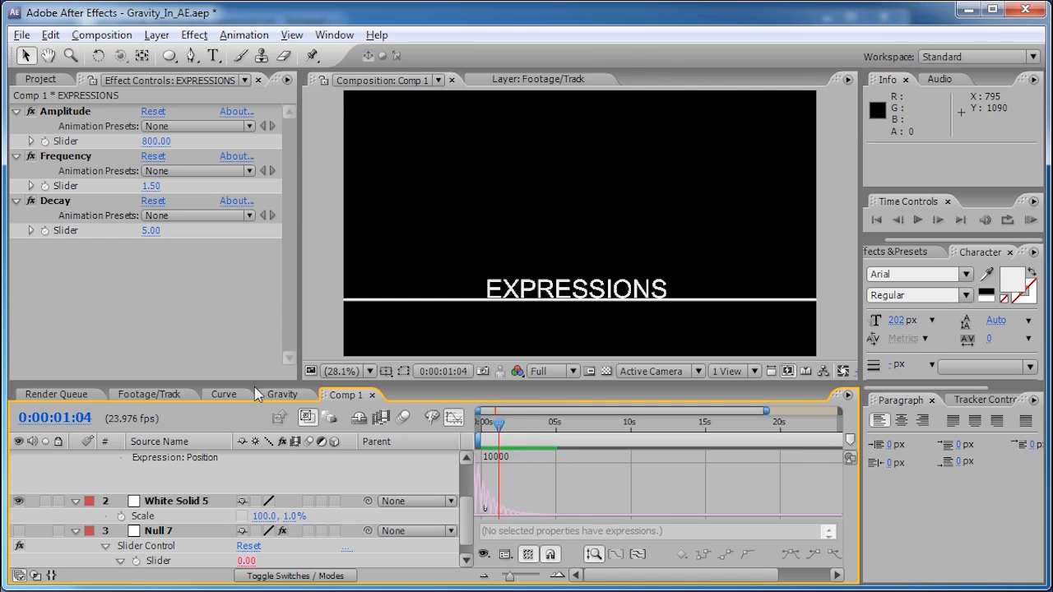
left_click(222, 395)
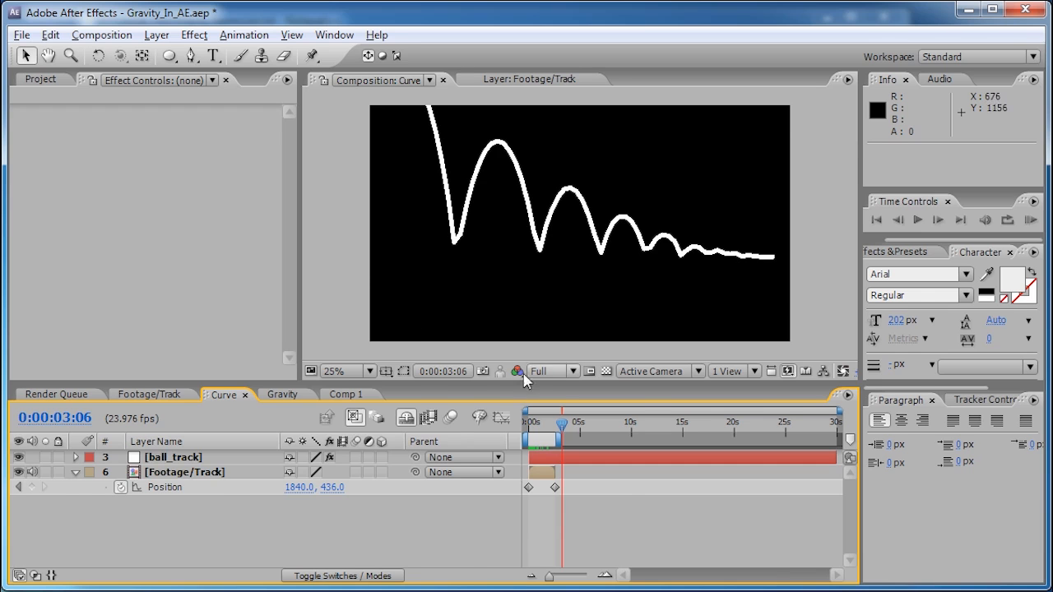
- Return to Comp 1, select the EXPRESSIONS layer, and rewind to 0:00:00:00
left_click(345, 394)
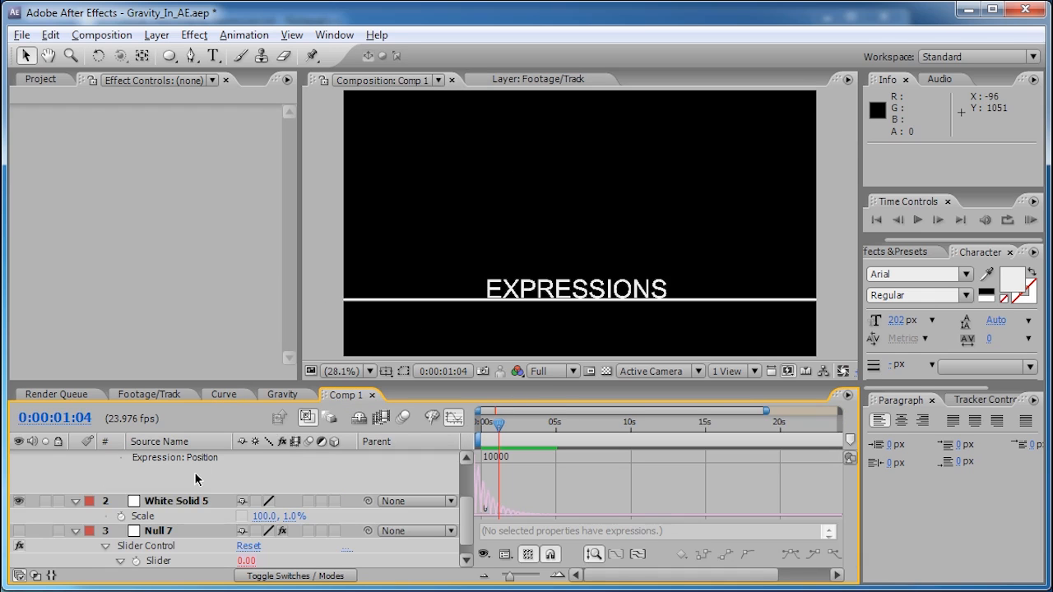
scroll(194, 471, "up", 3)
left_click(165, 458)
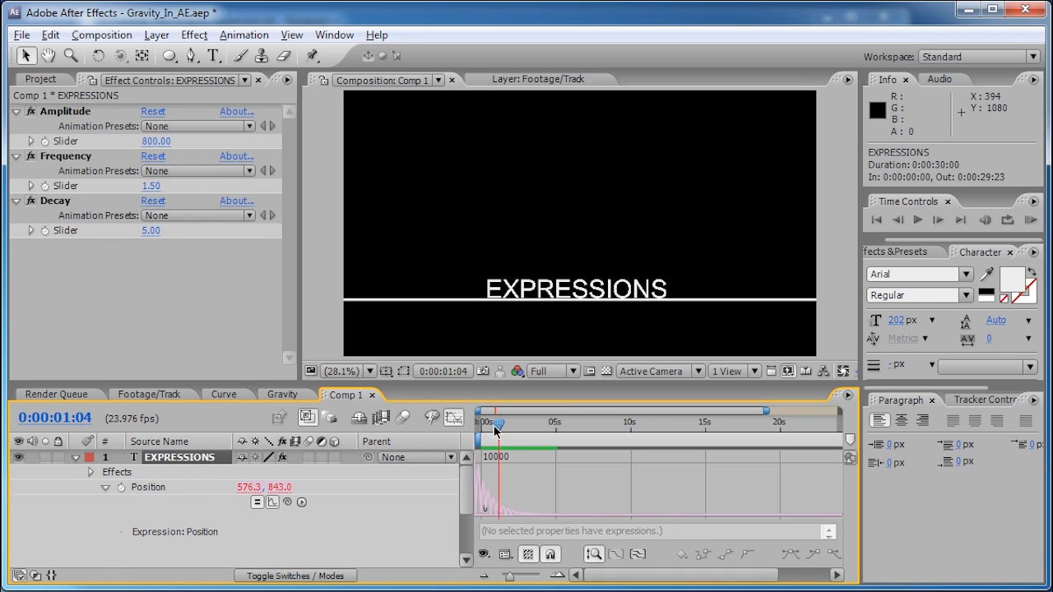
left_click_drag(497, 428, 484, 429)
mouse_move(510, 576)
left_mouse_down()
mouse_move(501, 576)
mouse_move(525, 576)
left_mouse_up()
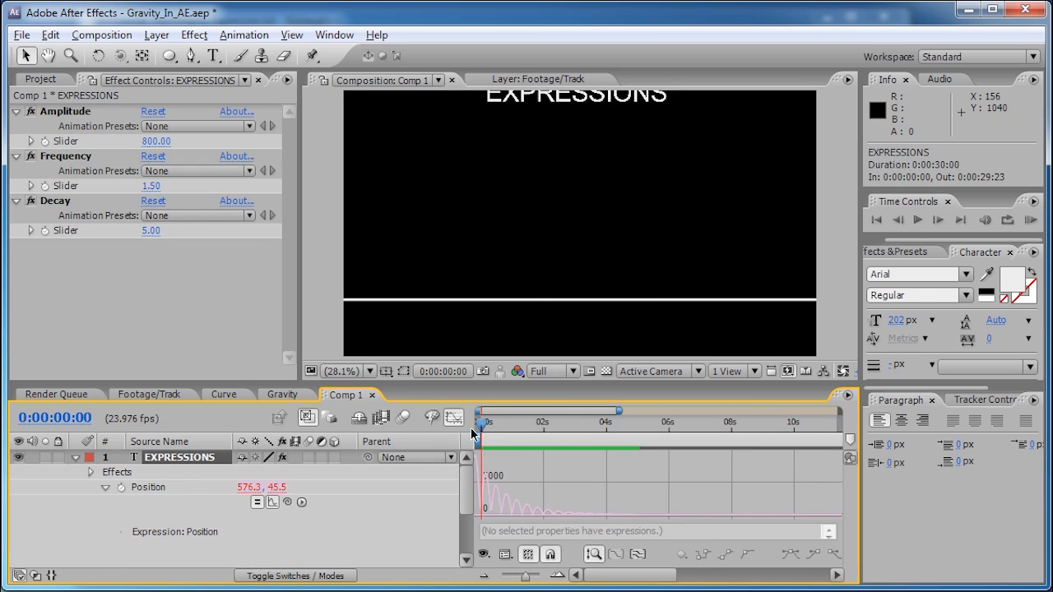
mouse_move(479, 426)
left_mouse_down()
mouse_move(547, 426)
mouse_move(482, 426)
left_mouse_up()
- Keyframe Frequency at 1.5, set it to 2 at 0:00:05:00, and preview the bounce
left_click(60, 185)
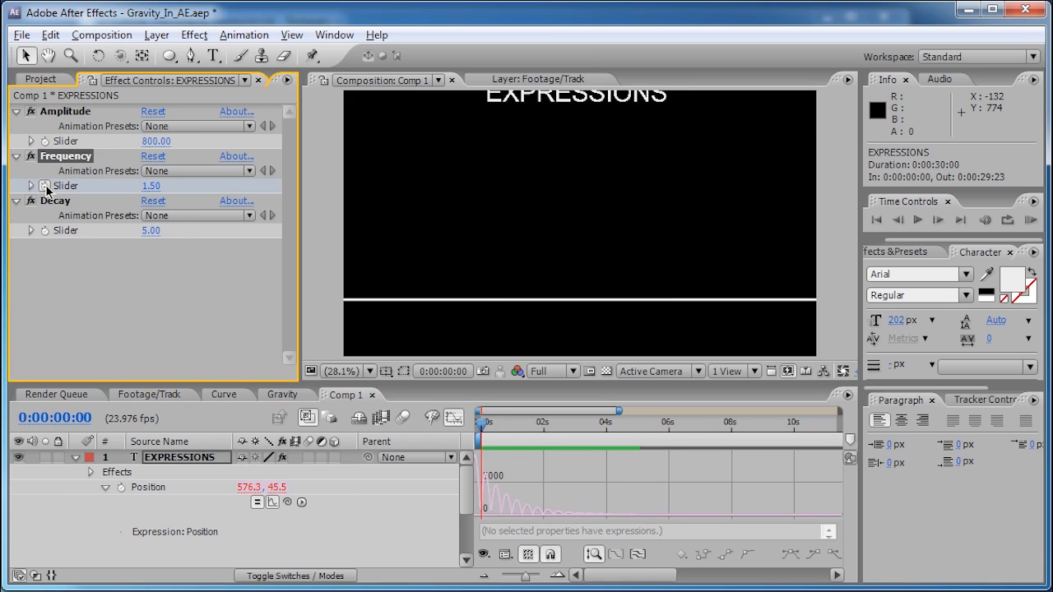
left_click_drag(482, 428, 616, 431)
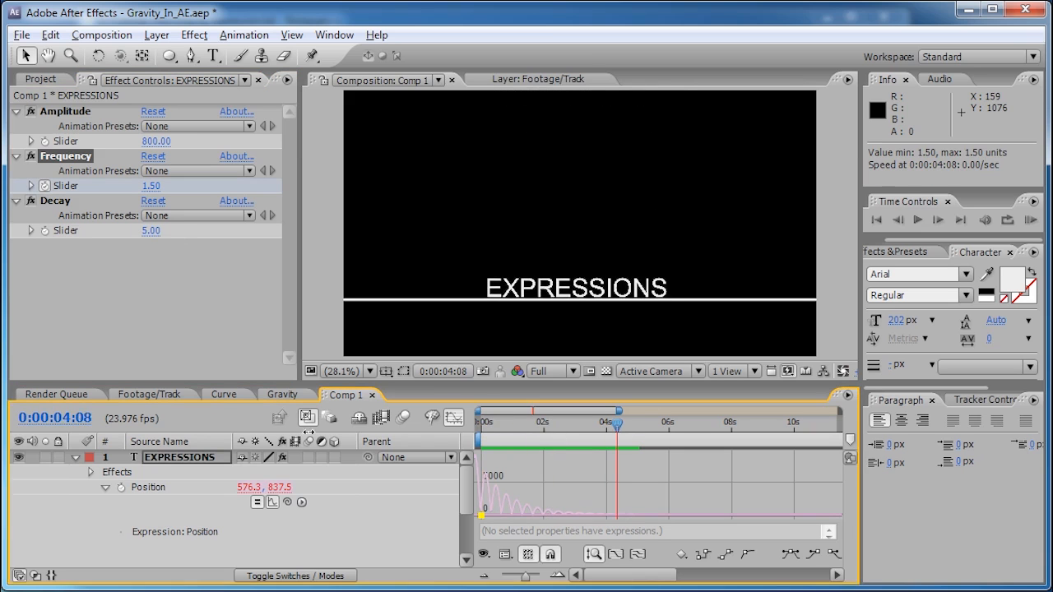
left_click(68, 416)
type("500")
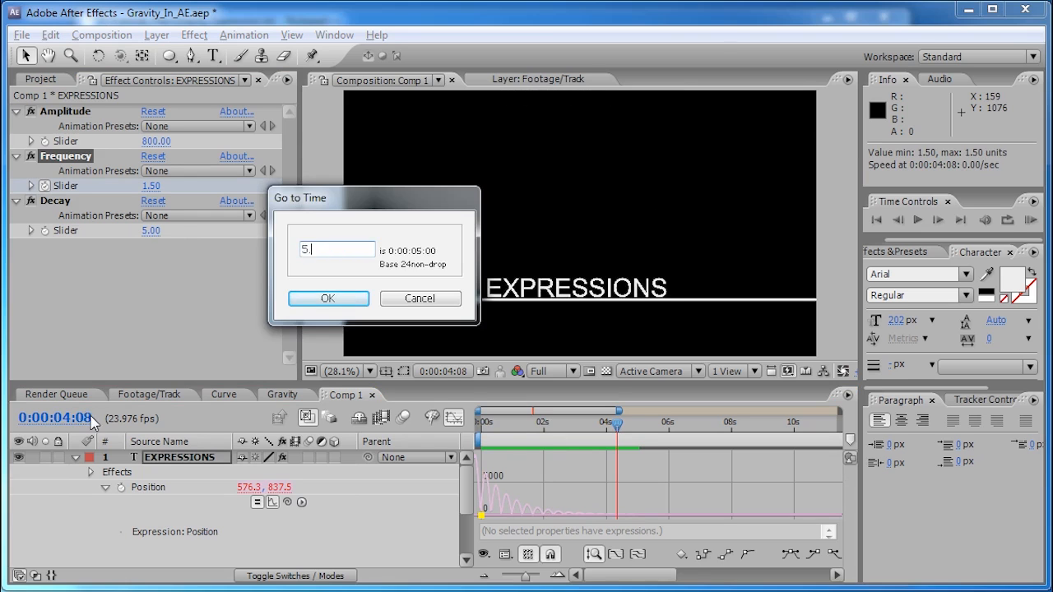
key("Return")
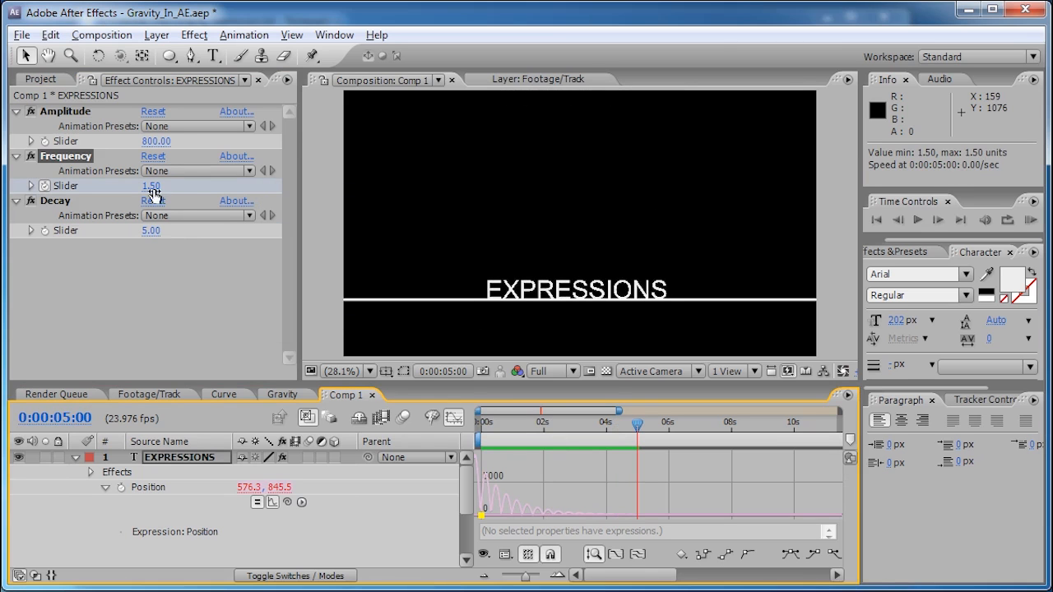
left_click(152, 191)
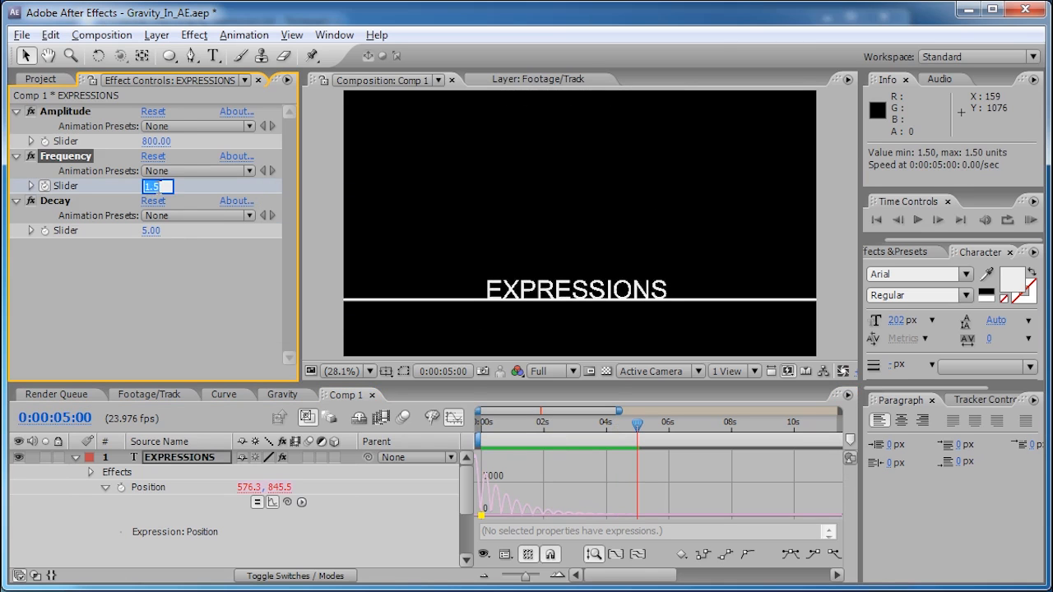
key("Return")
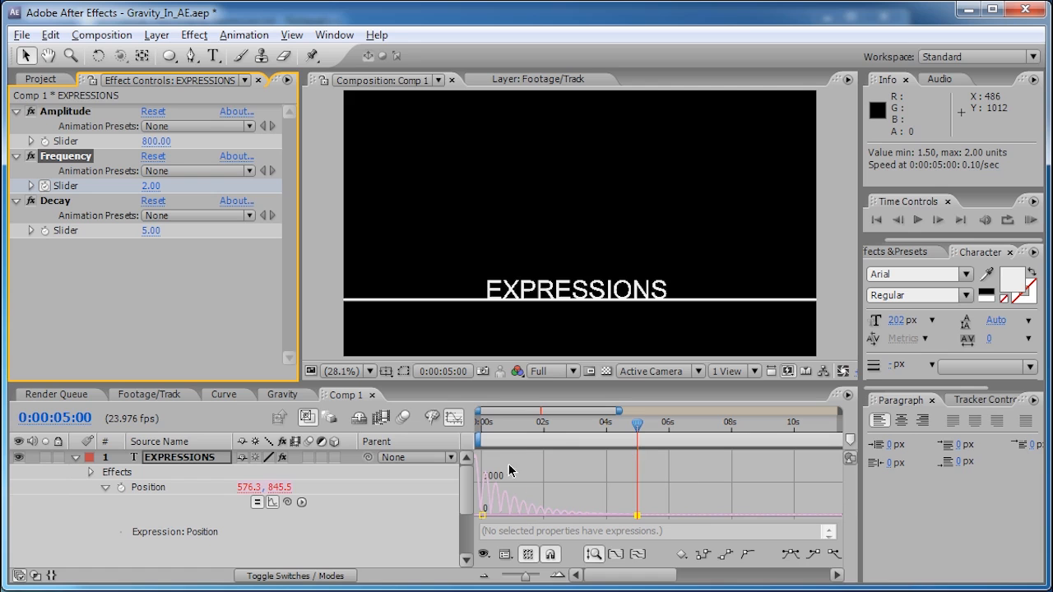
left_click_drag(495, 425, 444, 426)
key("KP_0")
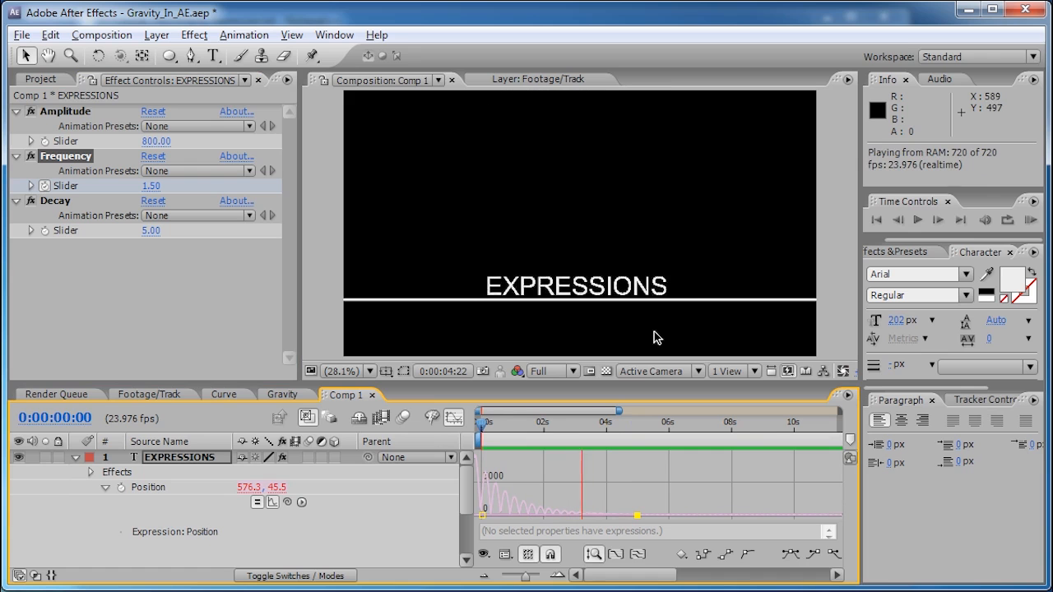
left_click_drag(483, 426, 551, 423)
- Lower Decay to 2.5, preview the quicker-settling bounce, then switch to the motionscript page
left_click(150, 232)
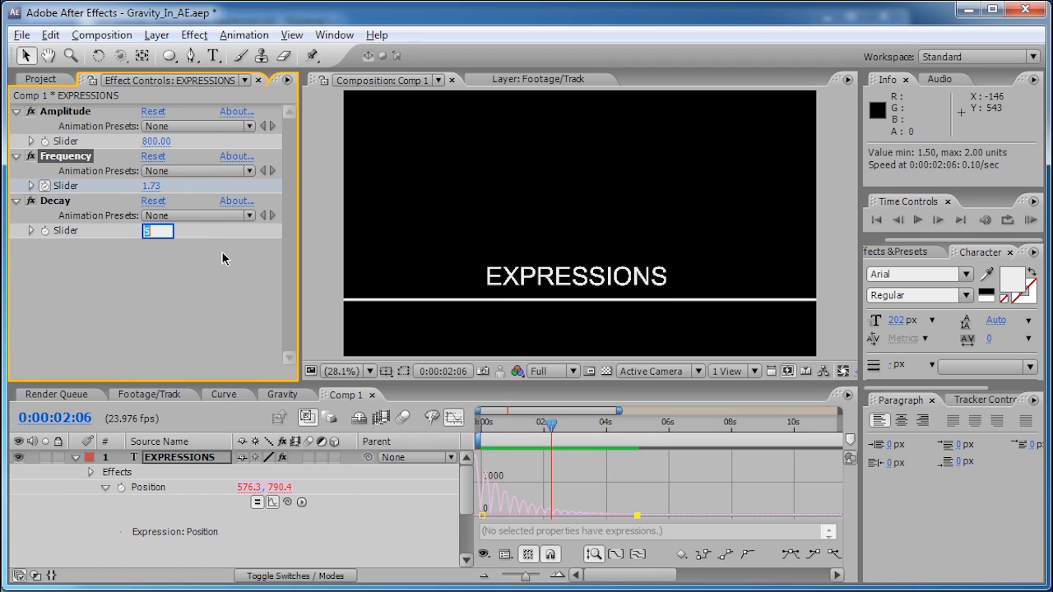
type("2.5")
key("Return")
left_click(151, 186)
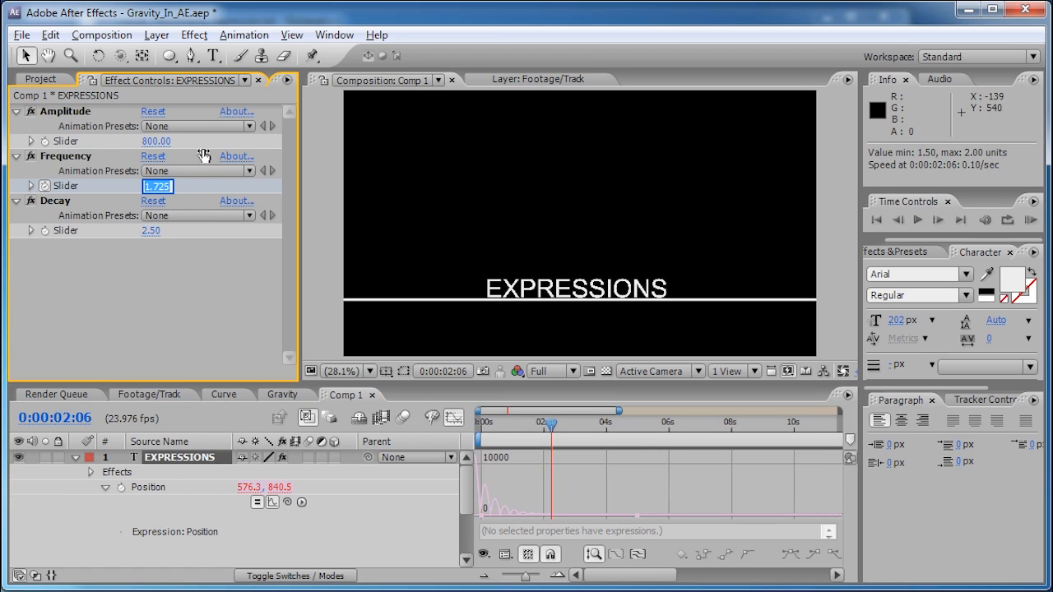
left_click_drag(548, 431, 441, 426)
key("KP_0")
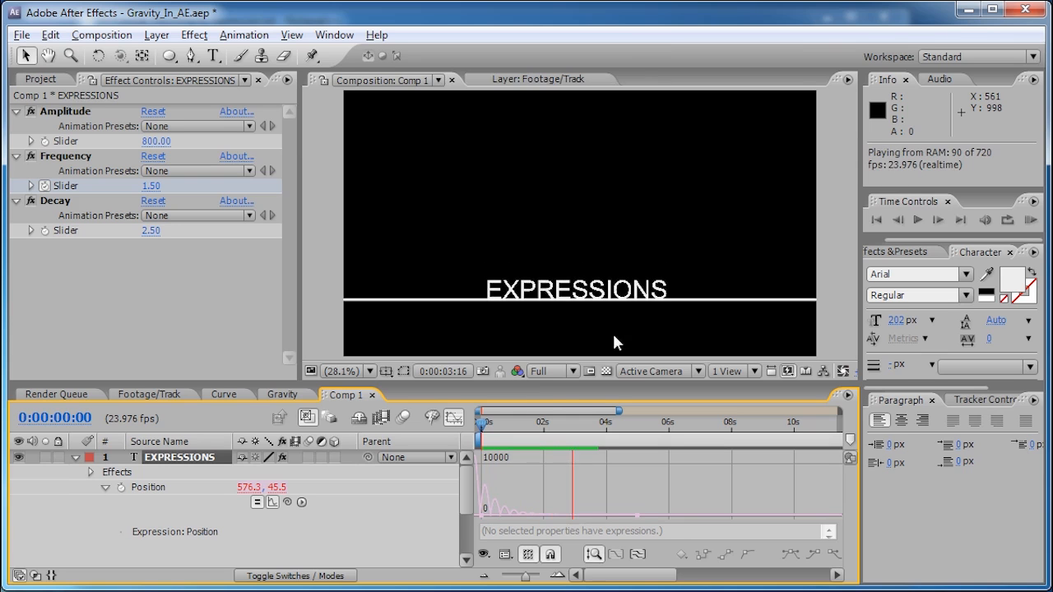
key("space")
left_click_drag(481, 430, 555, 427)
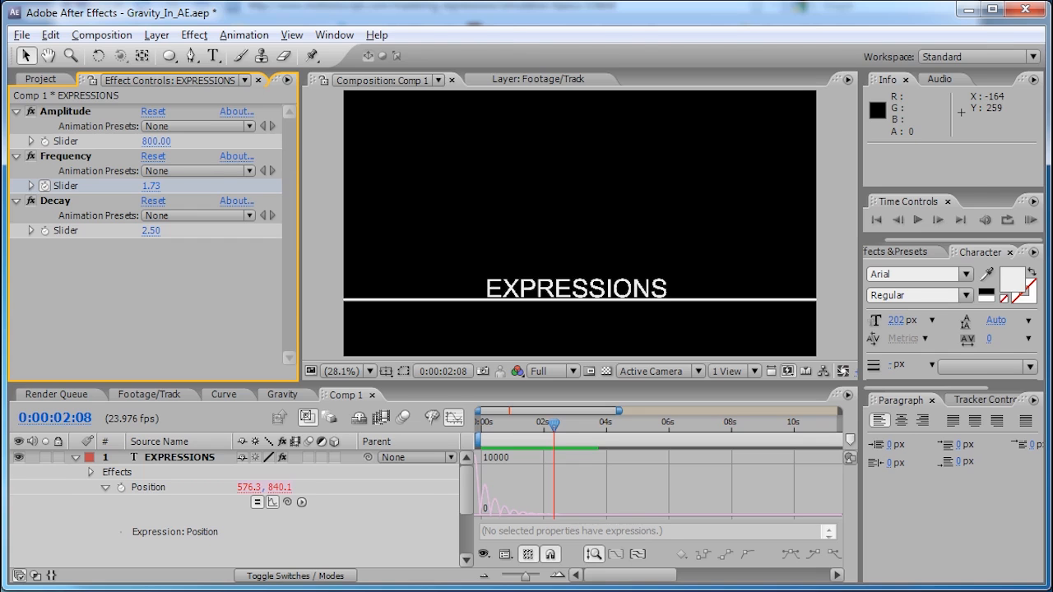
key("alt+Tab")
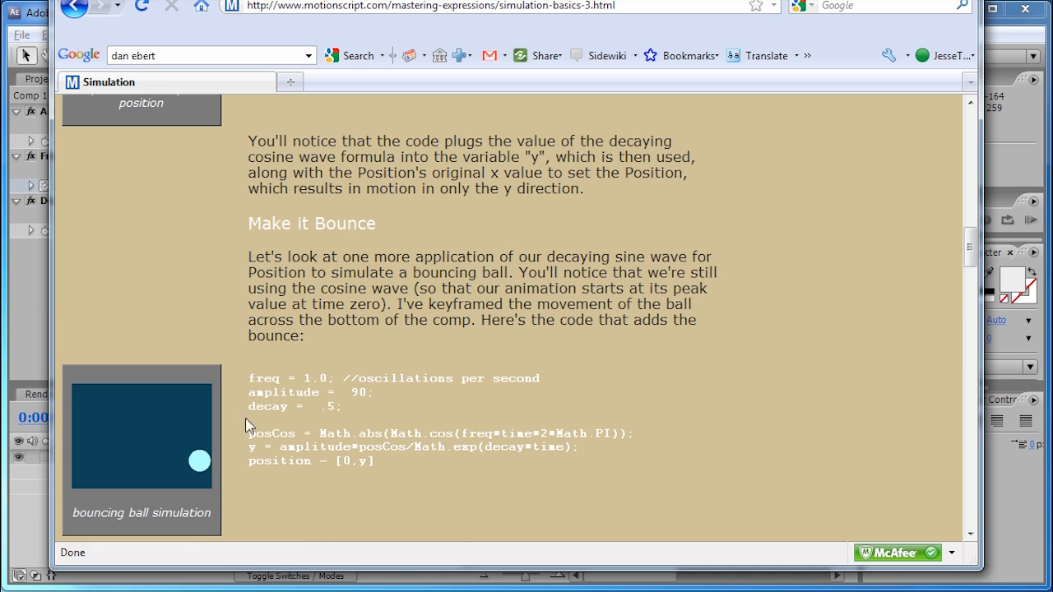
- Read the squash and stretch expression on the motionscript Simulation page, then minimize Firefox to return to Comp 1
left_click_drag(969, 249, 959, 390)
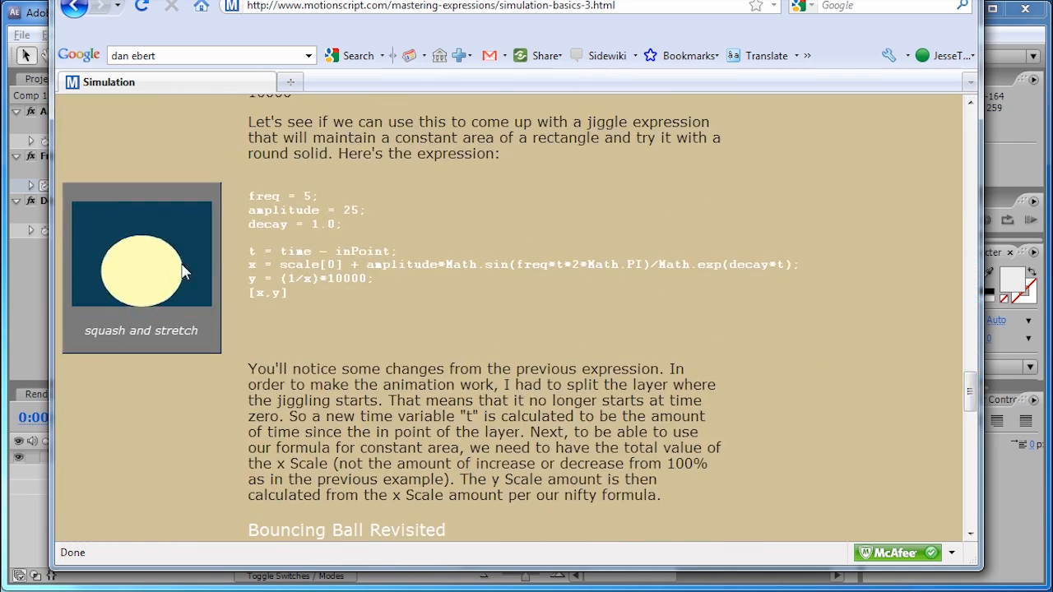
left_click_drag(246, 195, 718, 294)
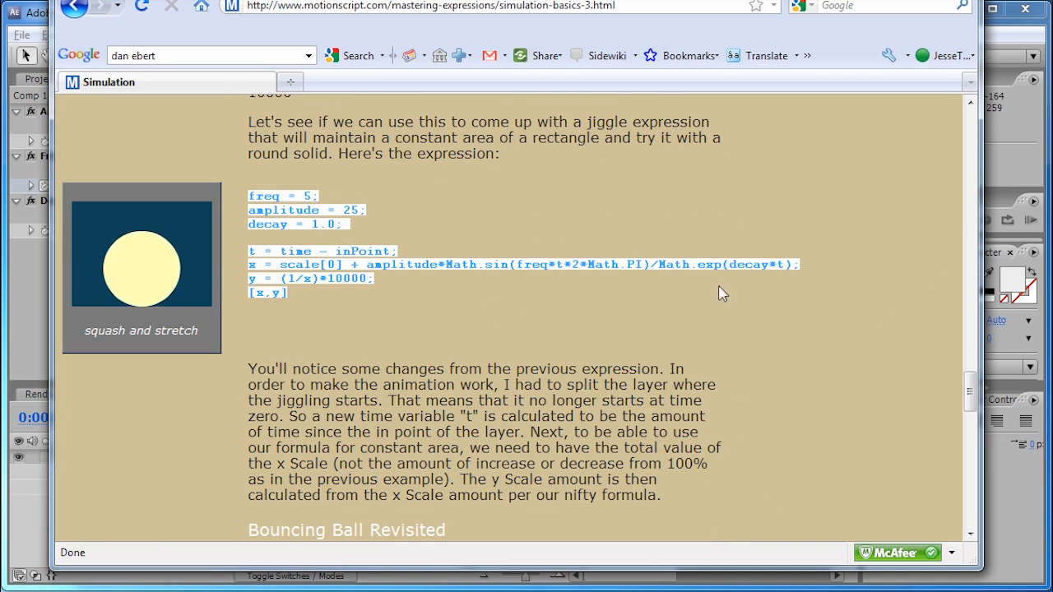
left_click(494, 319)
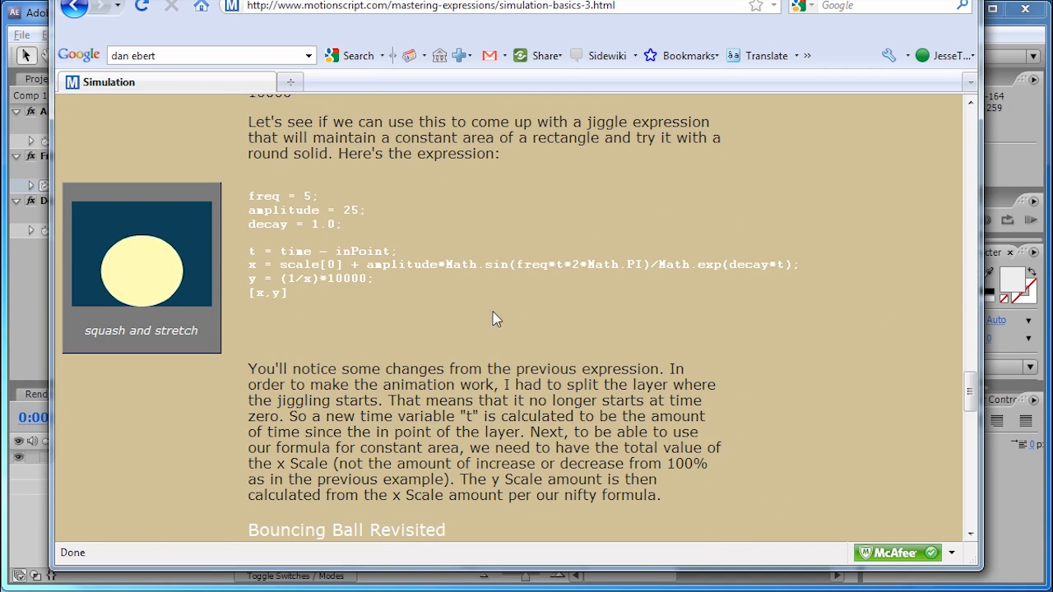
left_click(900, 0)
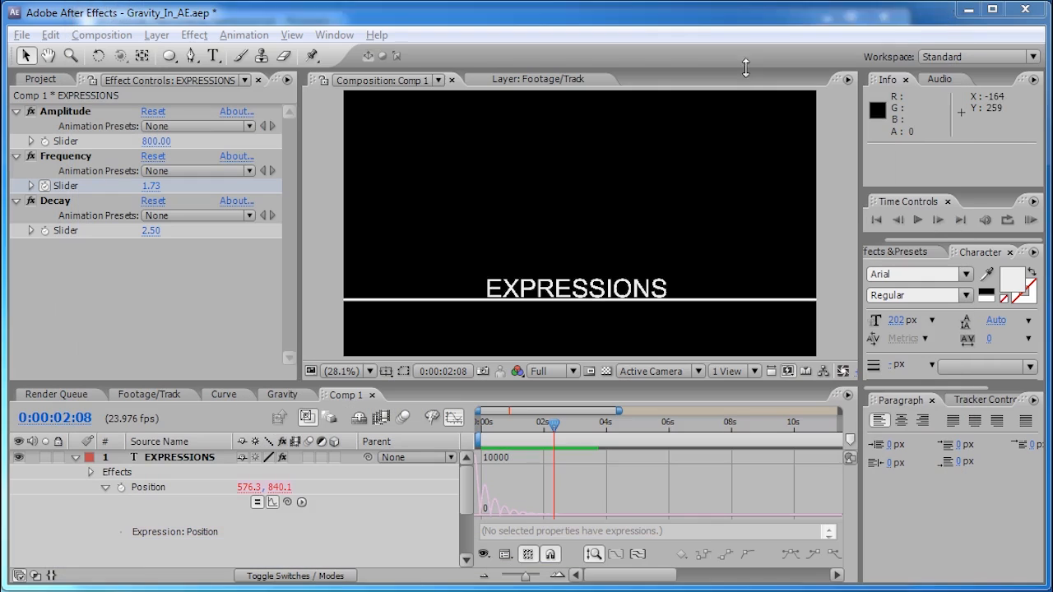